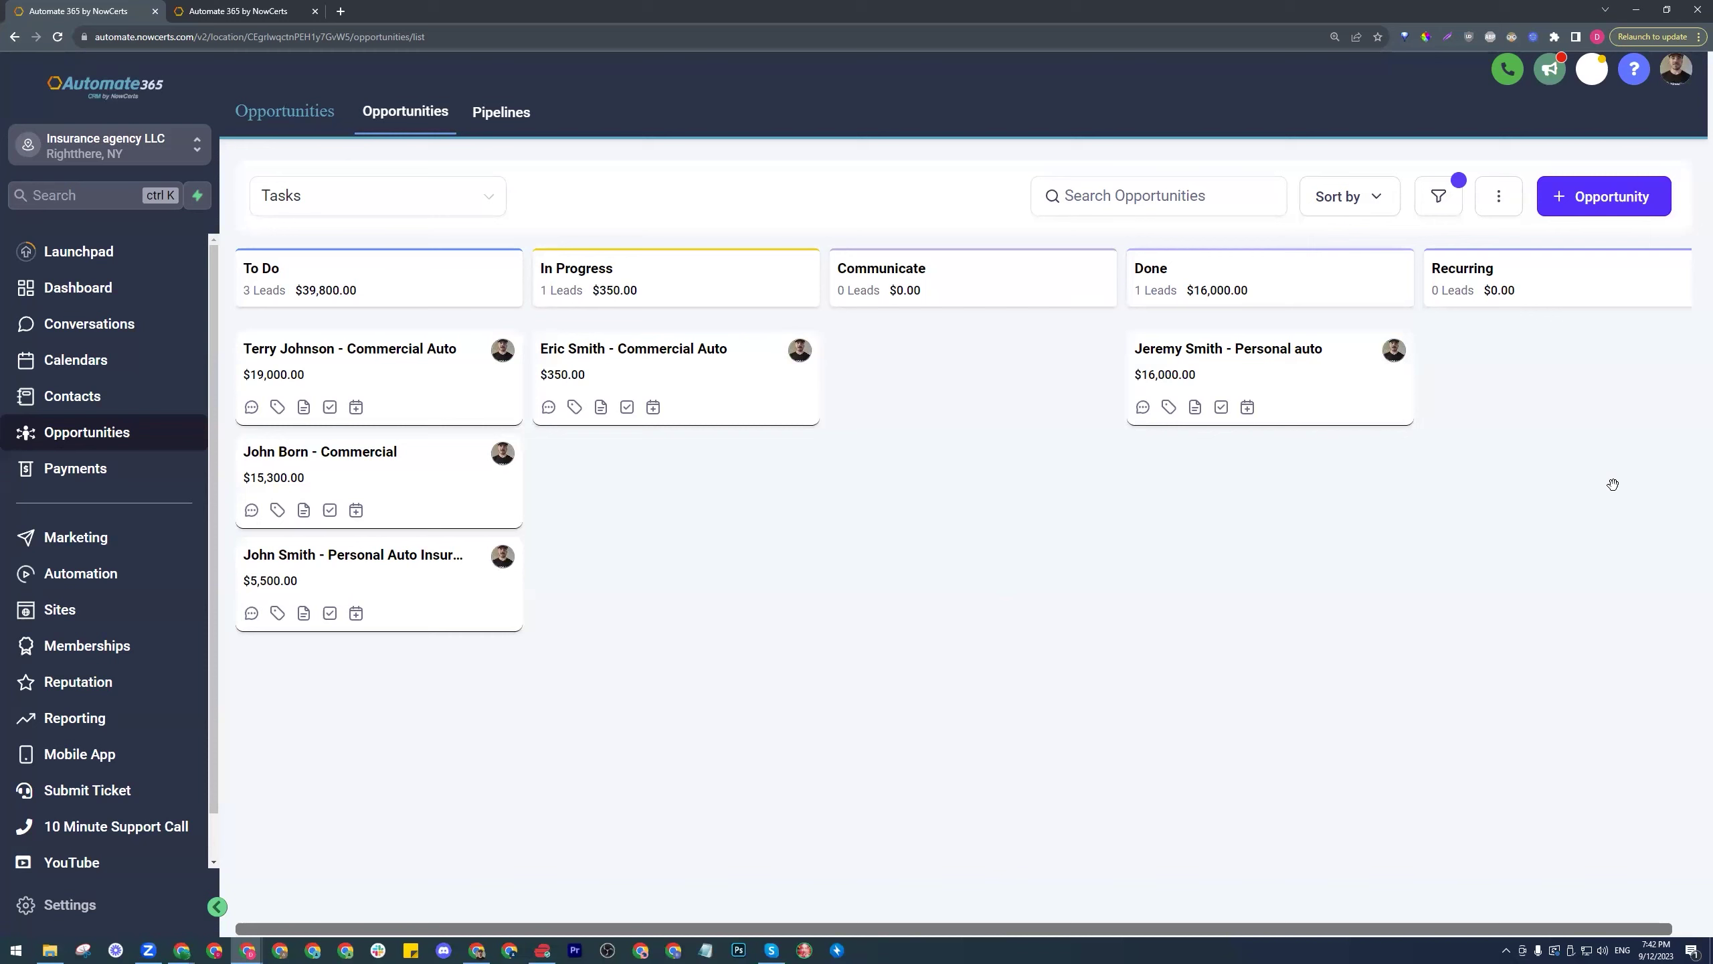
# - Start a new opportunity and type a not-yet-existing contact's name into Contact Name
pyautogui.click(1590, 198)
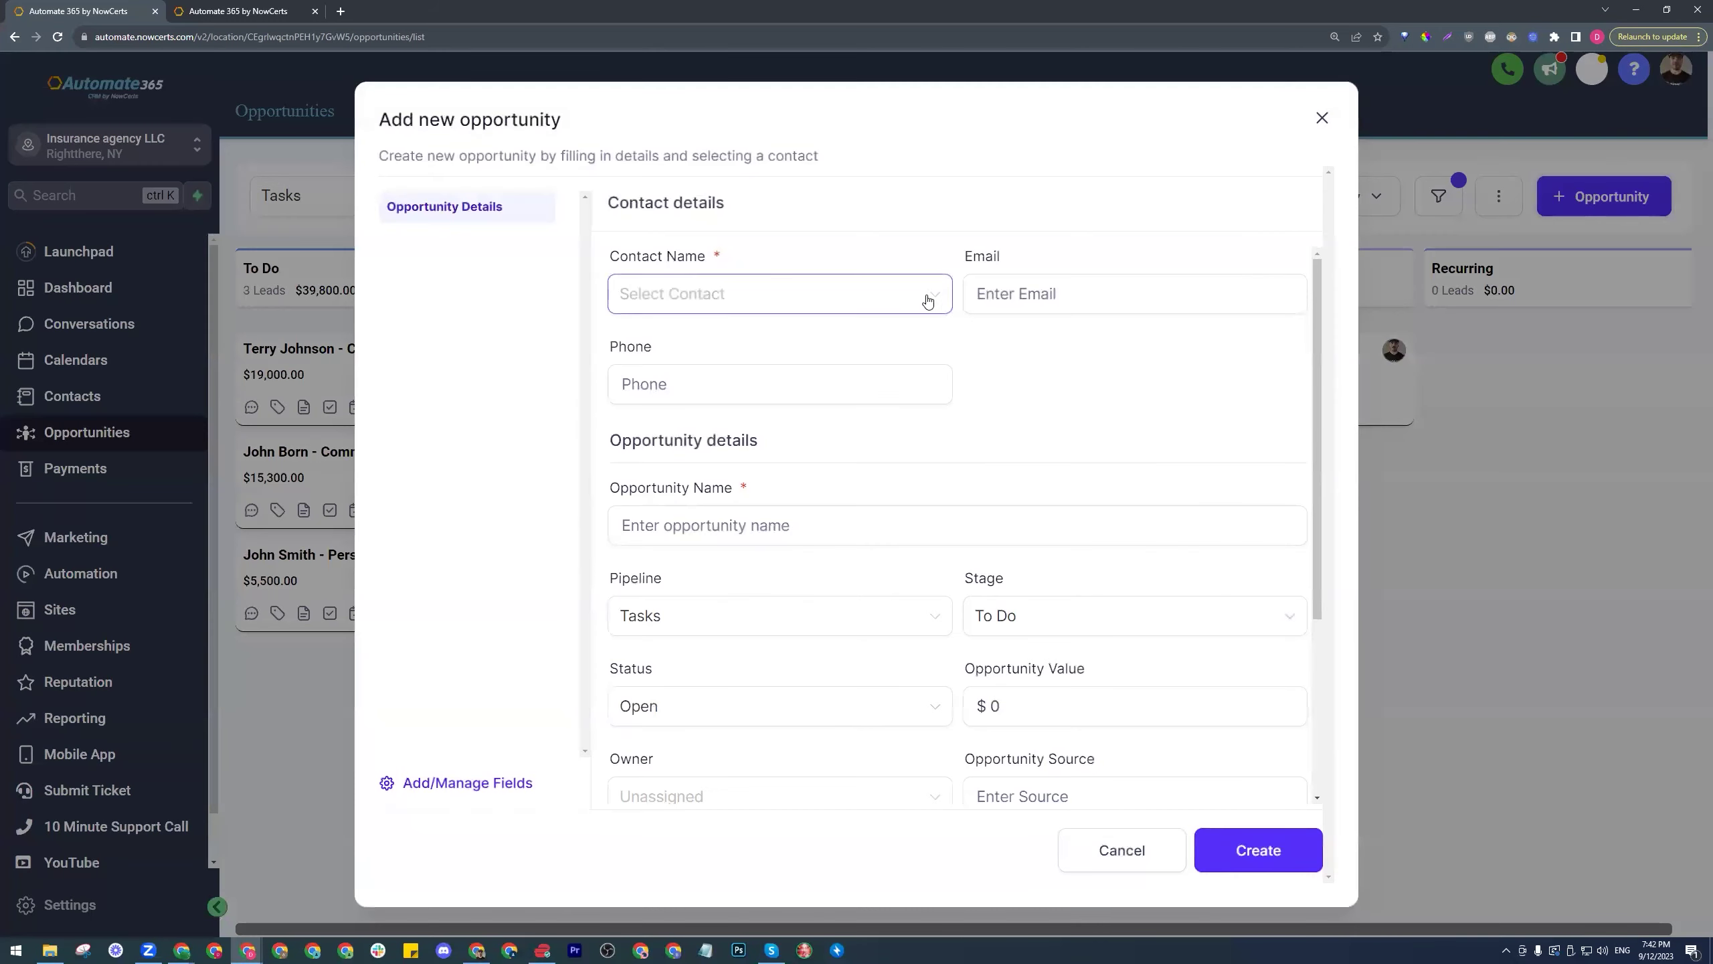
pyautogui.click(929, 297)
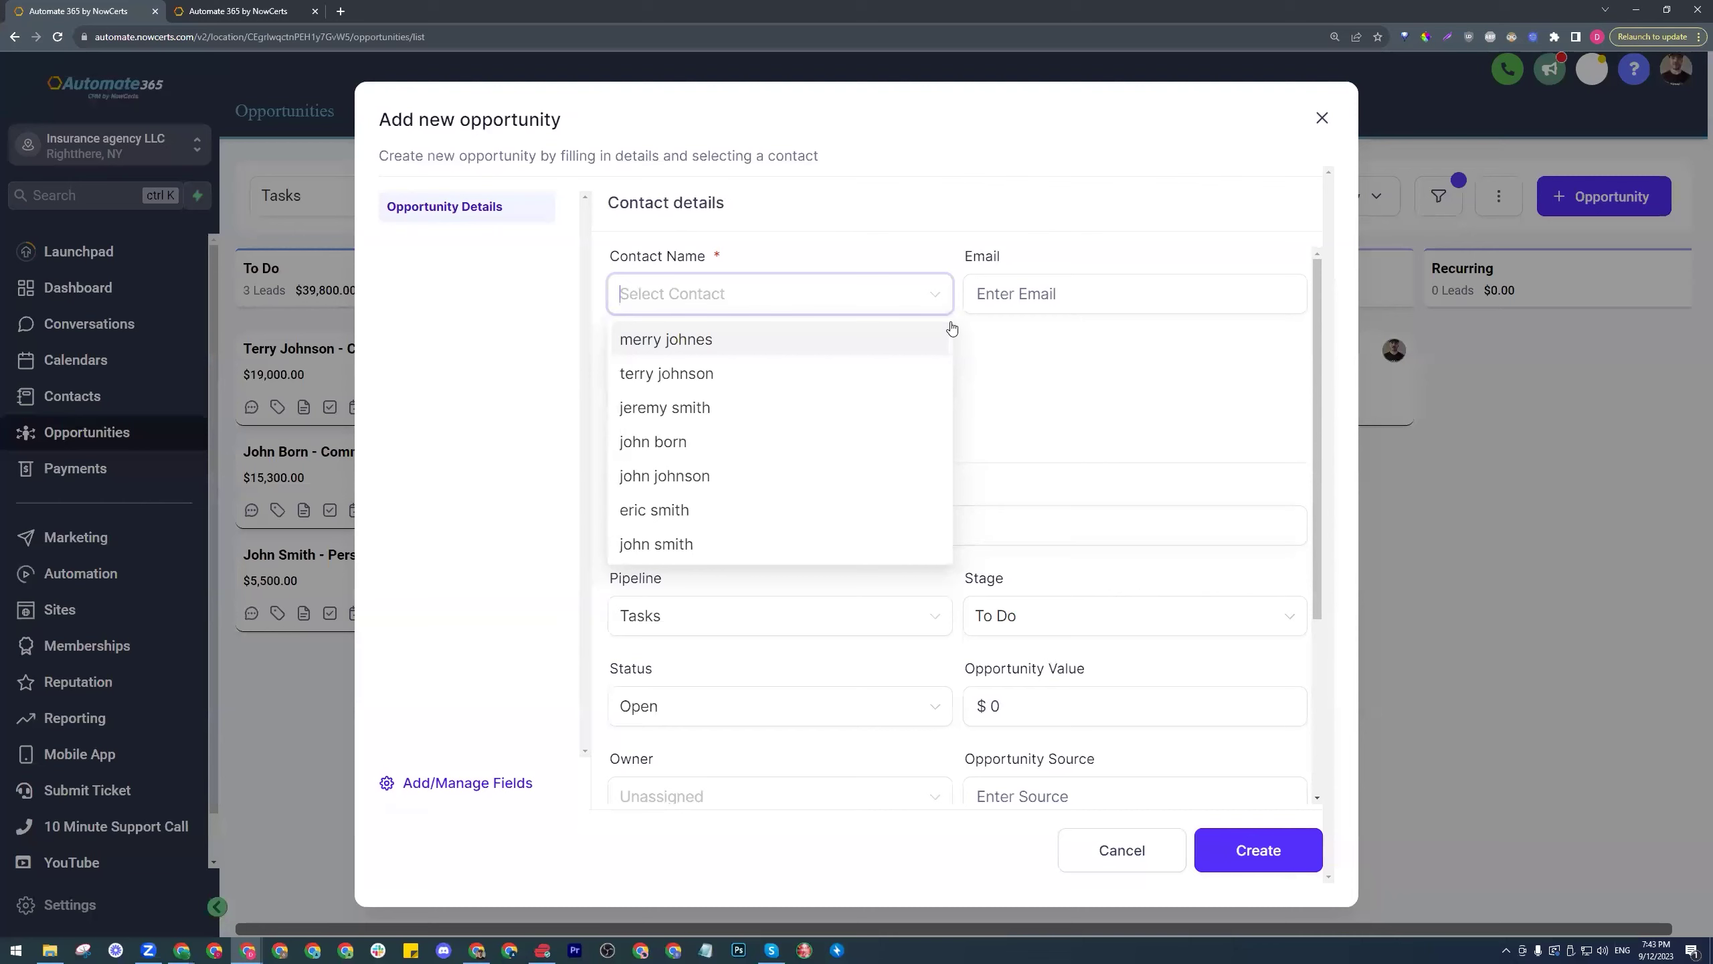
pyautogui.write('Bob ')
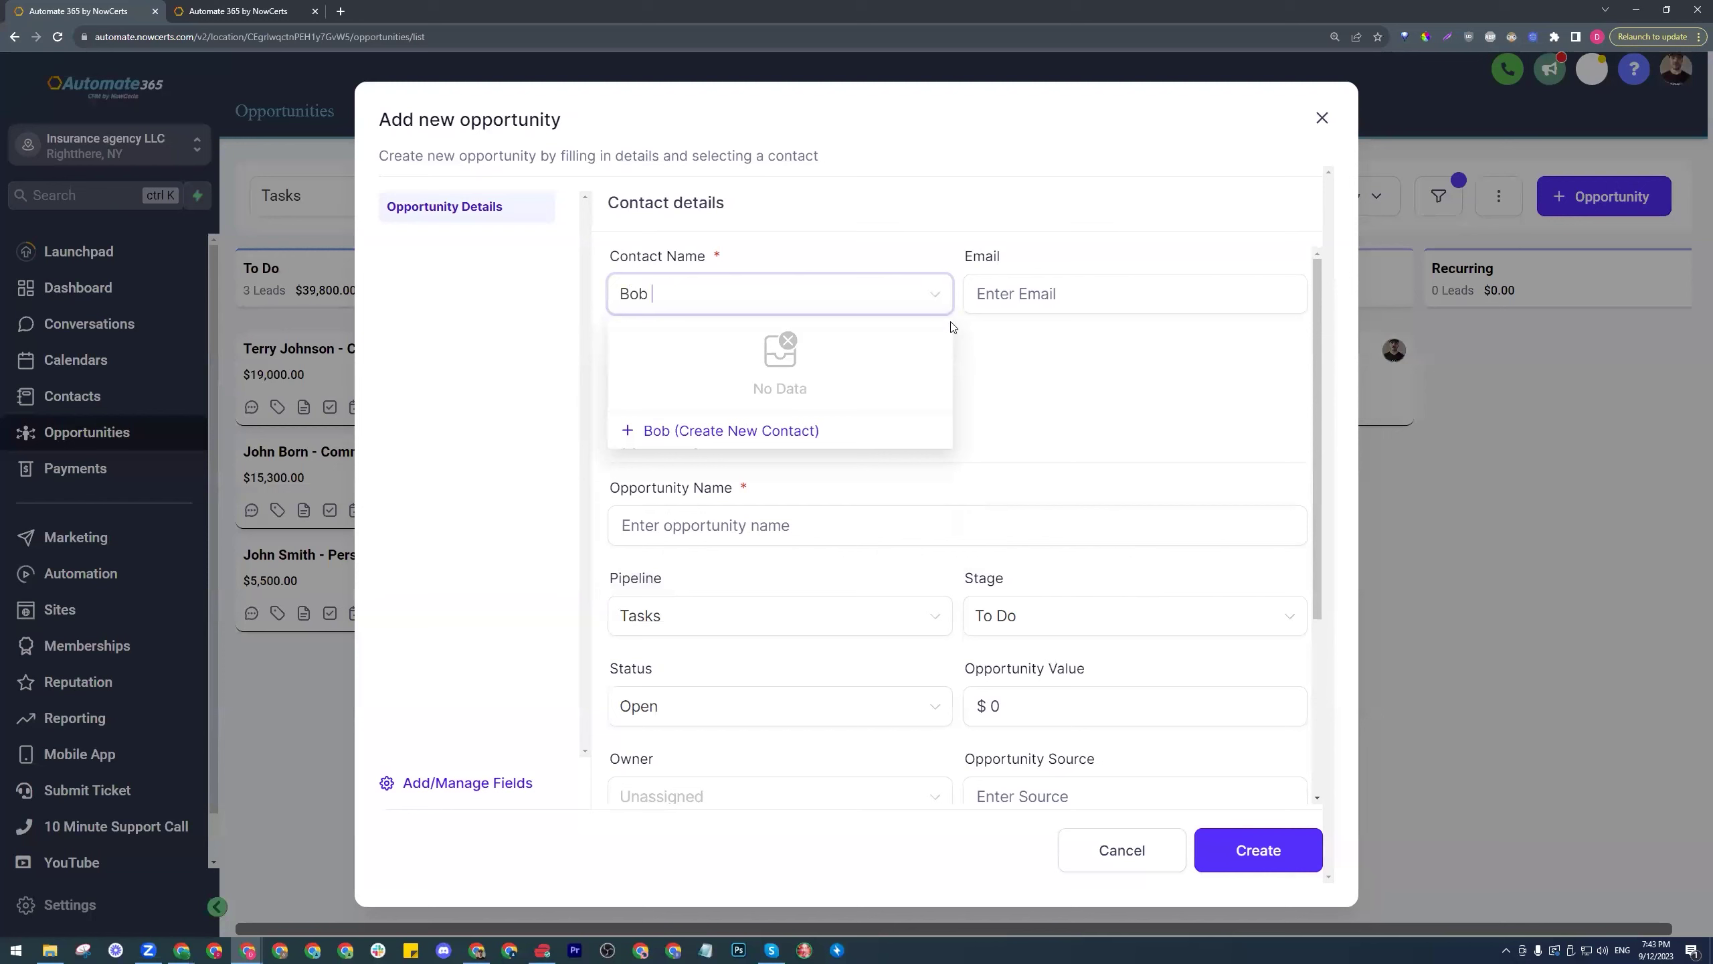
pyautogui.write('Smith')
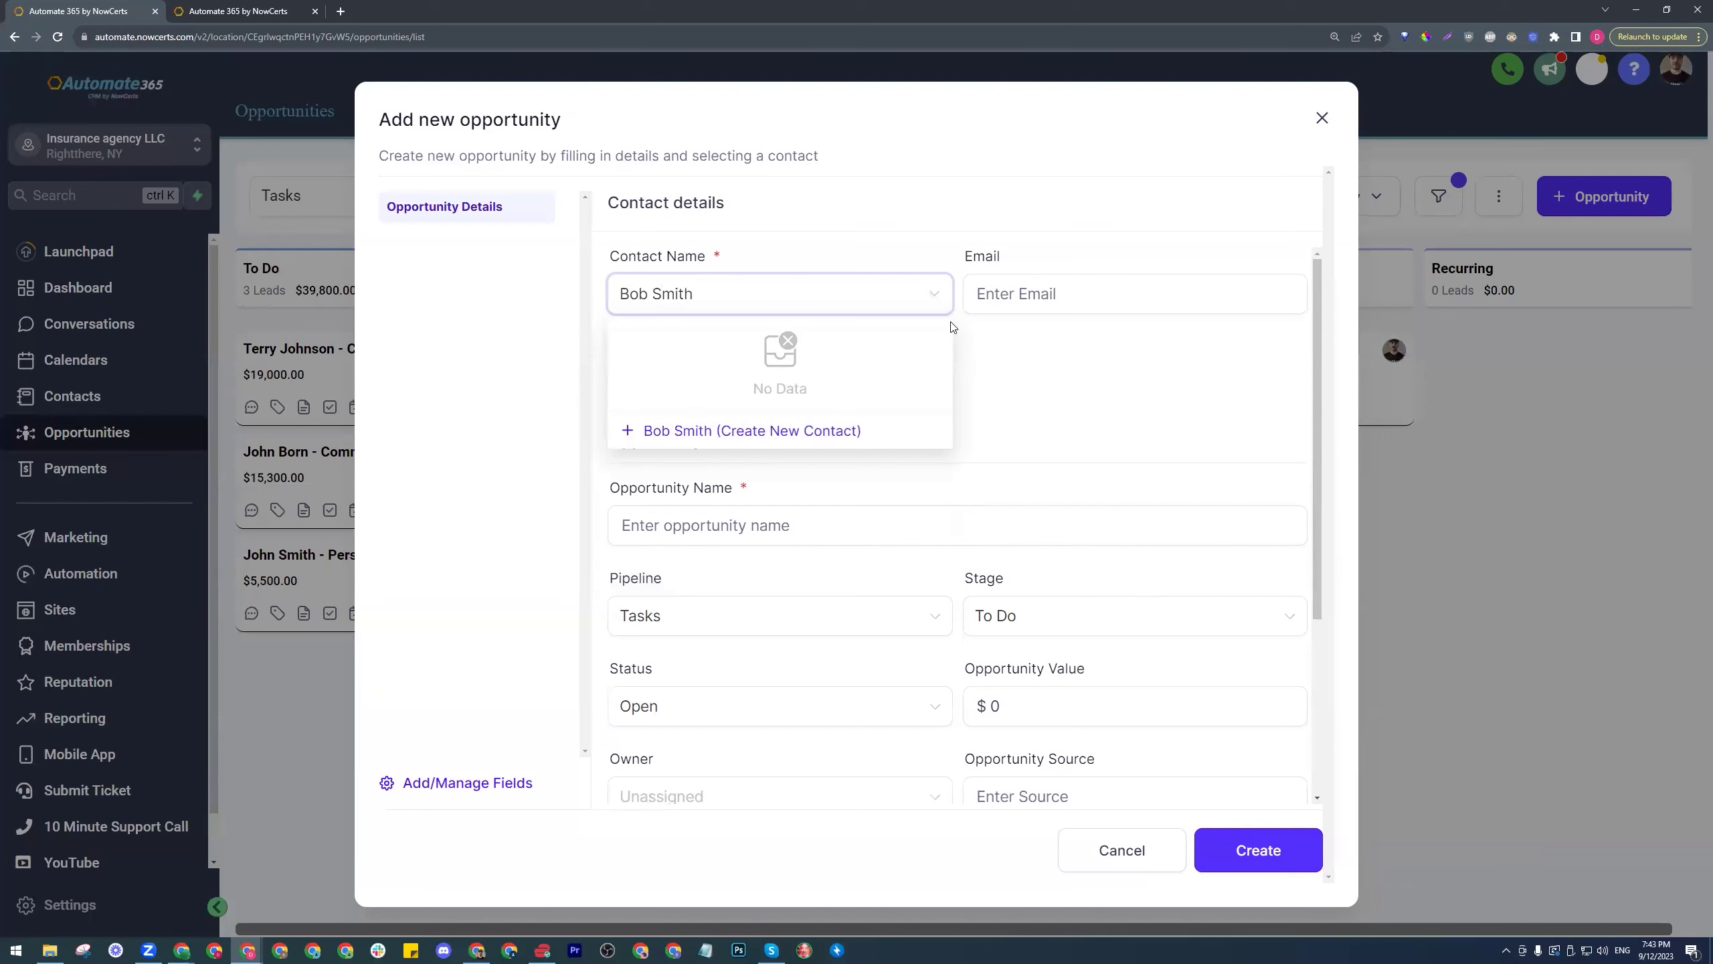
# - Create the new contact with their e-mail and append '- Commercial Auto' to the opportunity name
pyautogui.click(701, 435)
pyautogui.click(1104, 290)
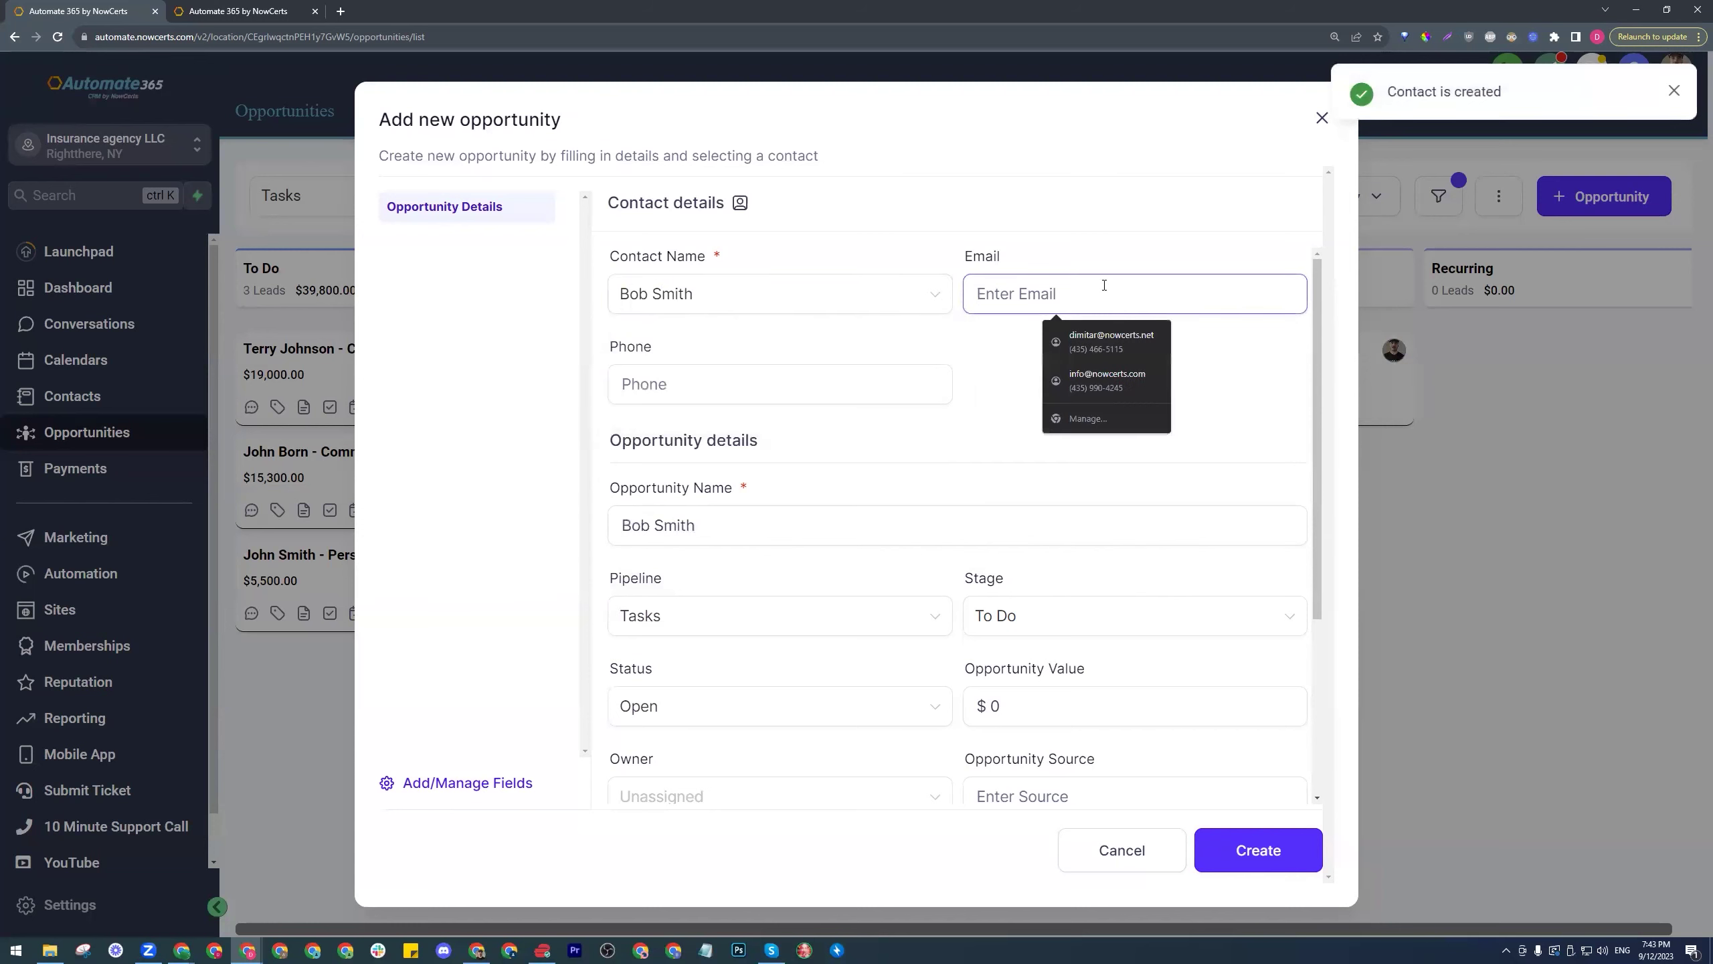
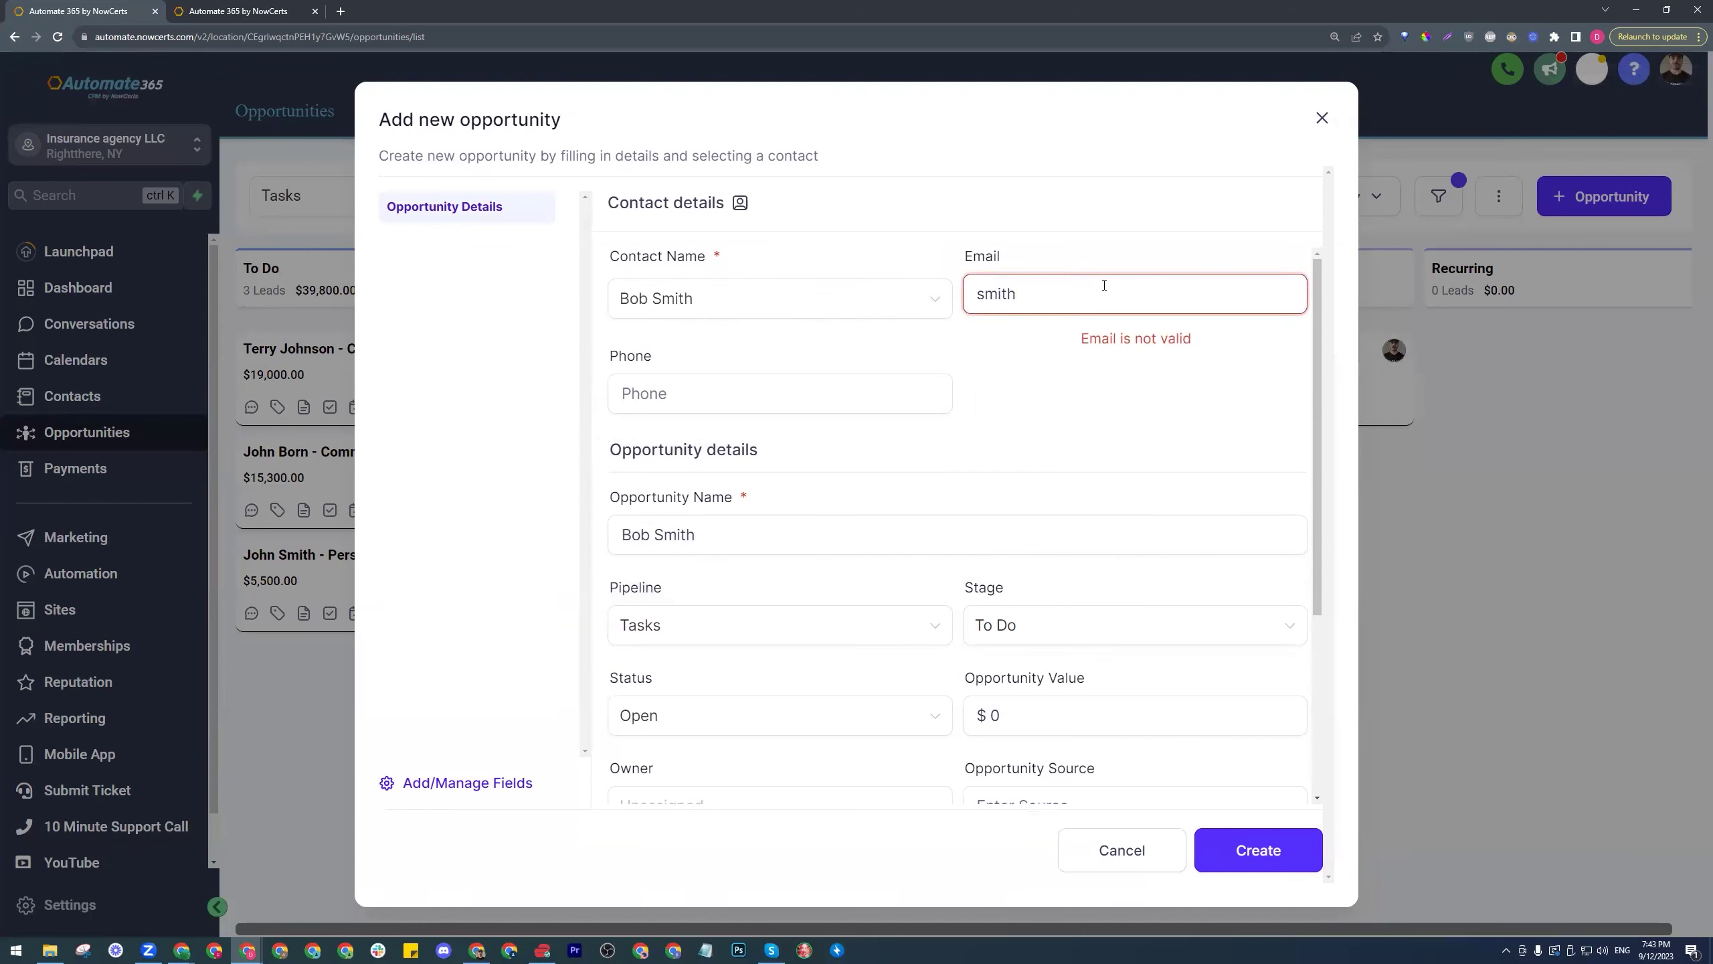
pyautogui.click(1030, 389)
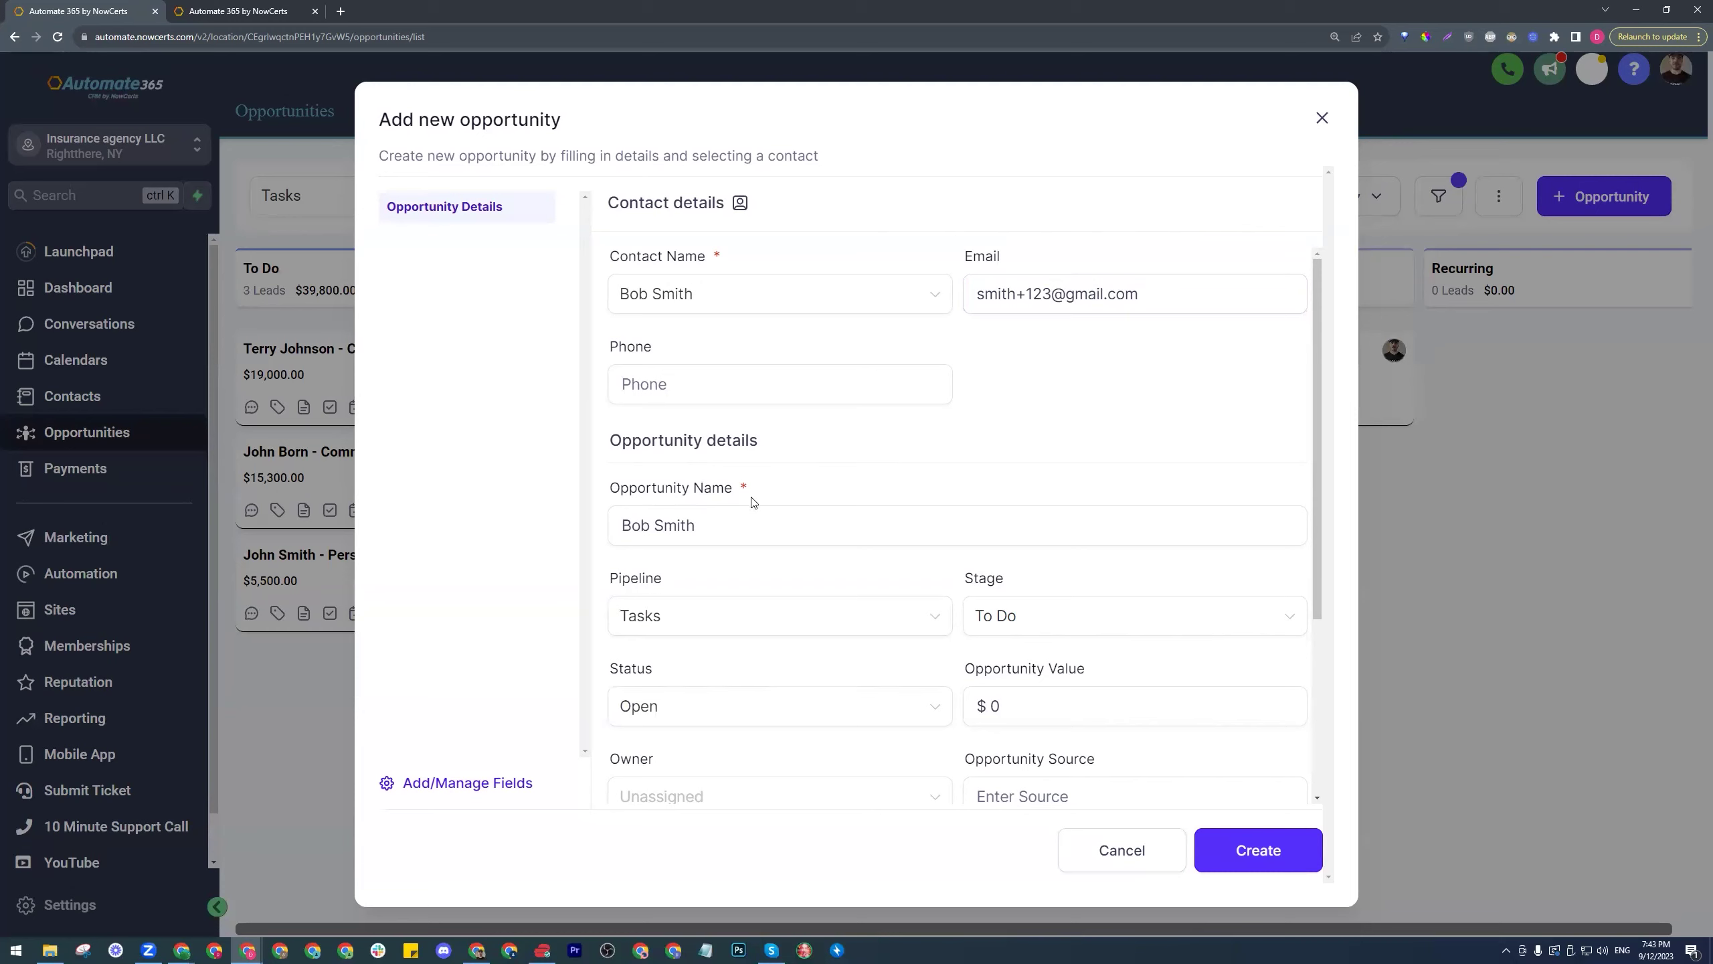
pyautogui.click(735, 520)
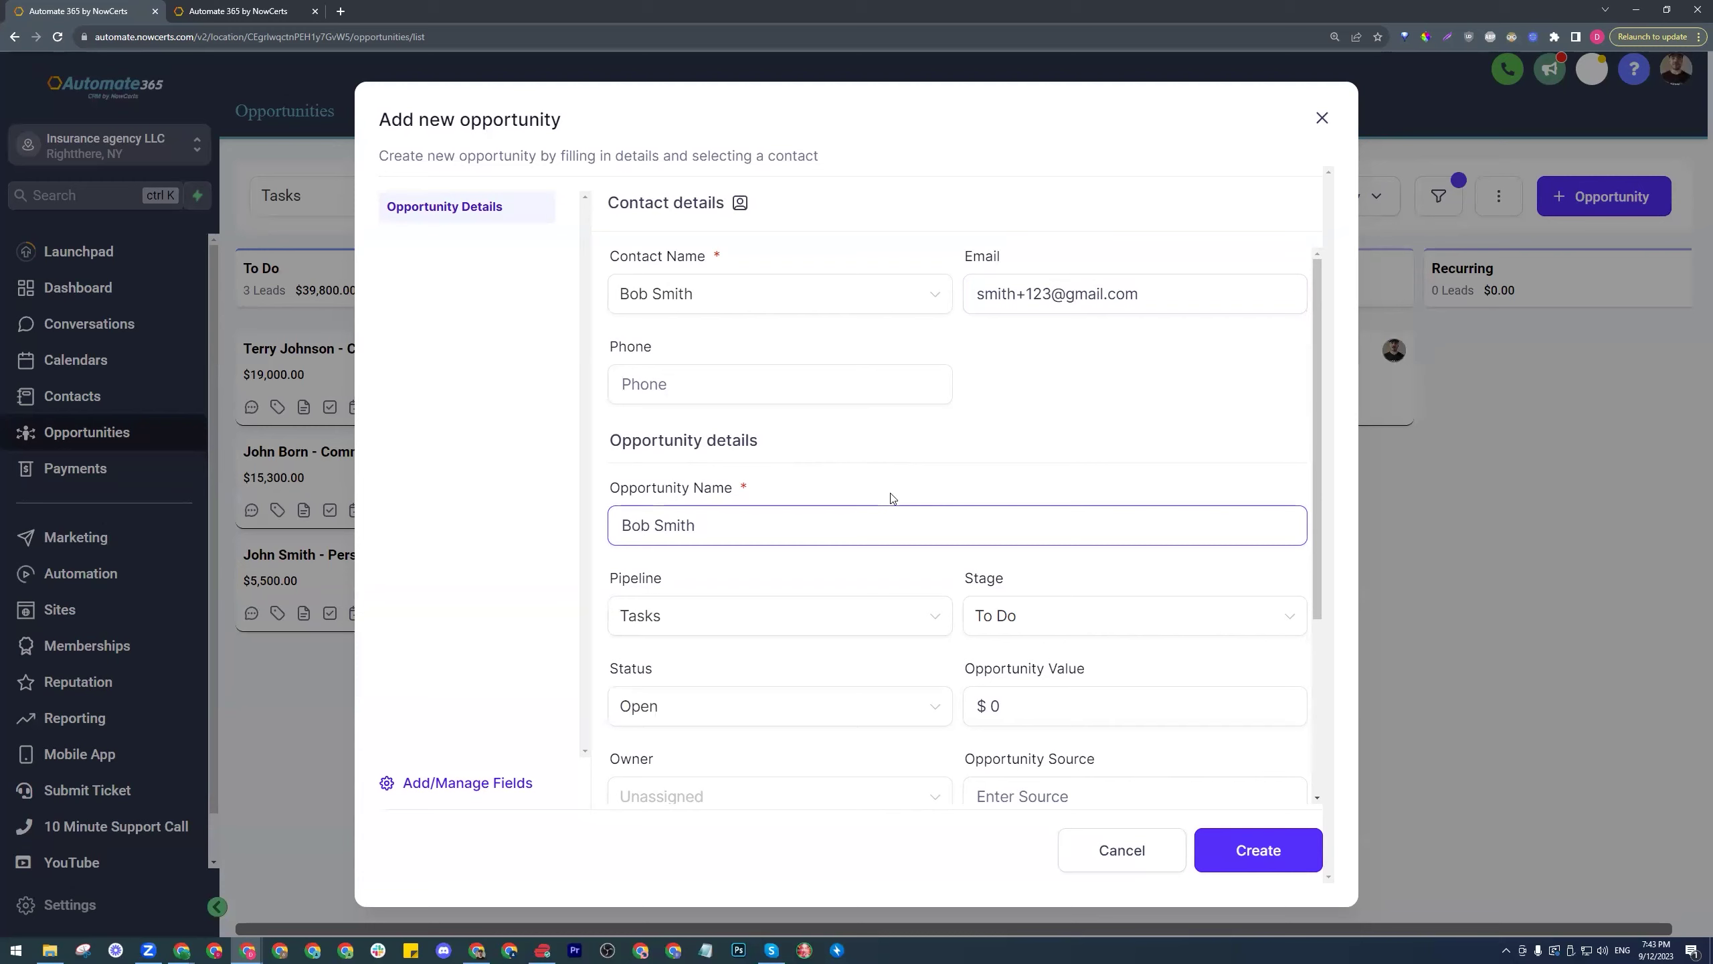
pyautogui.write('- Commercial Auto')
# - Assign an owner and create the Commercial Auto opportunity in the To Do stage
pyautogui.scroll(-2, 975, 489)
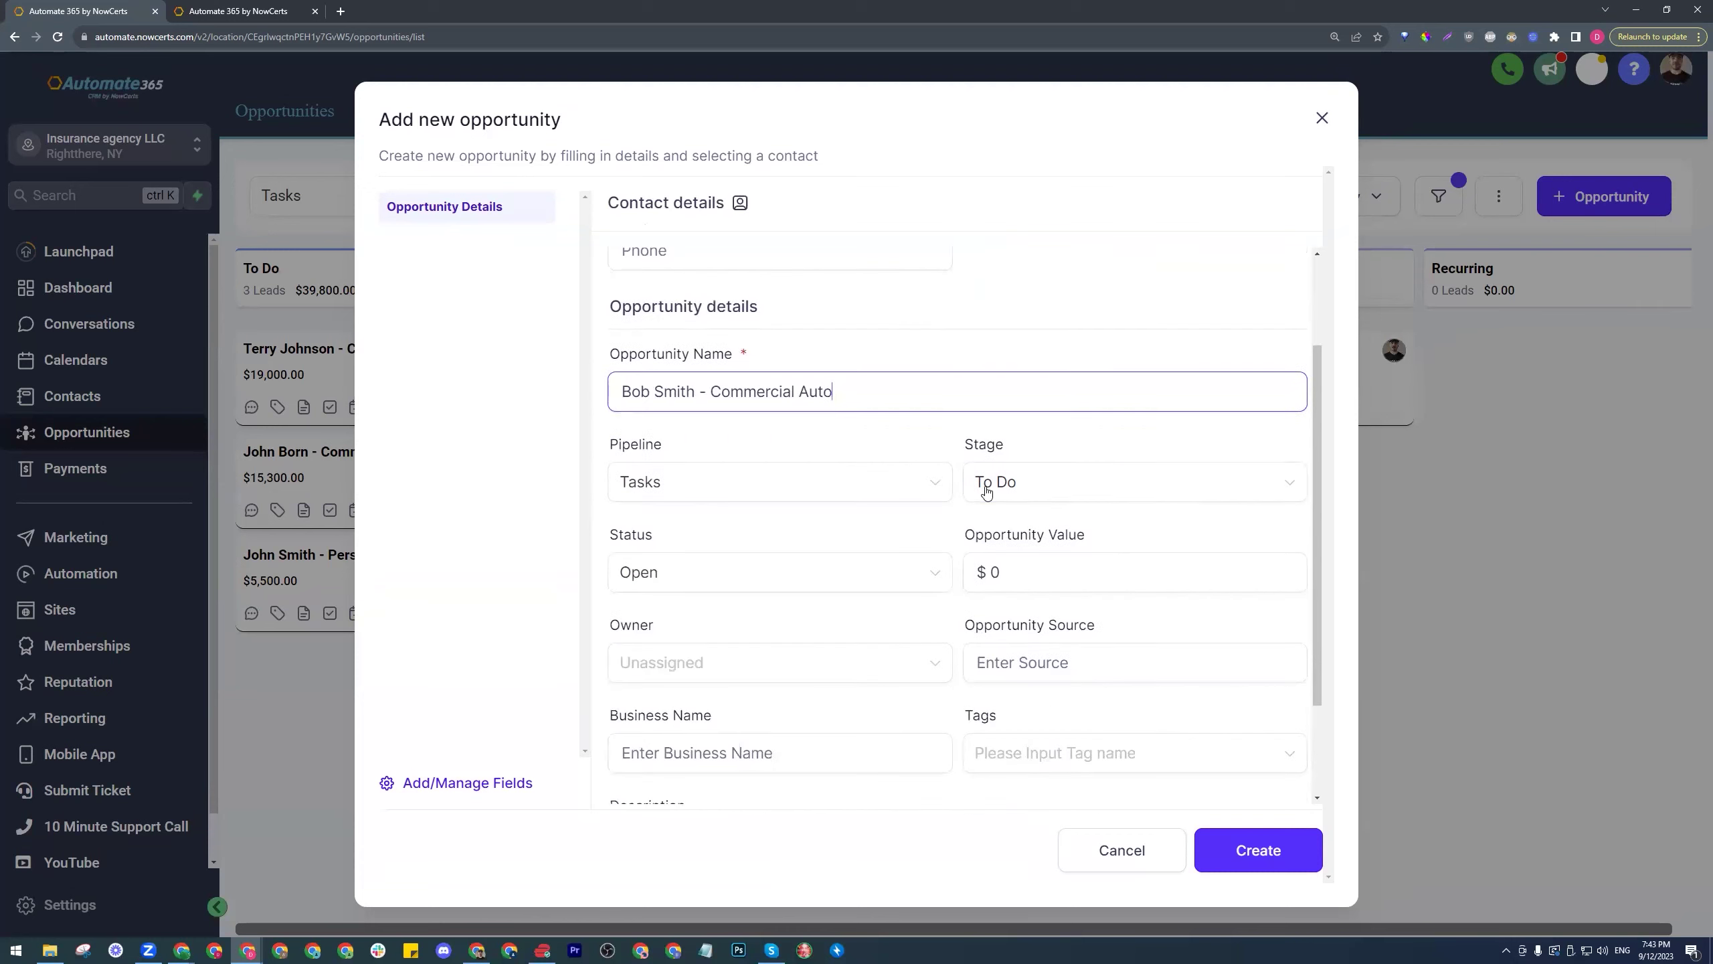
pyautogui.scroll(-2, 910, 501)
pyautogui.scroll(1, 910, 499)
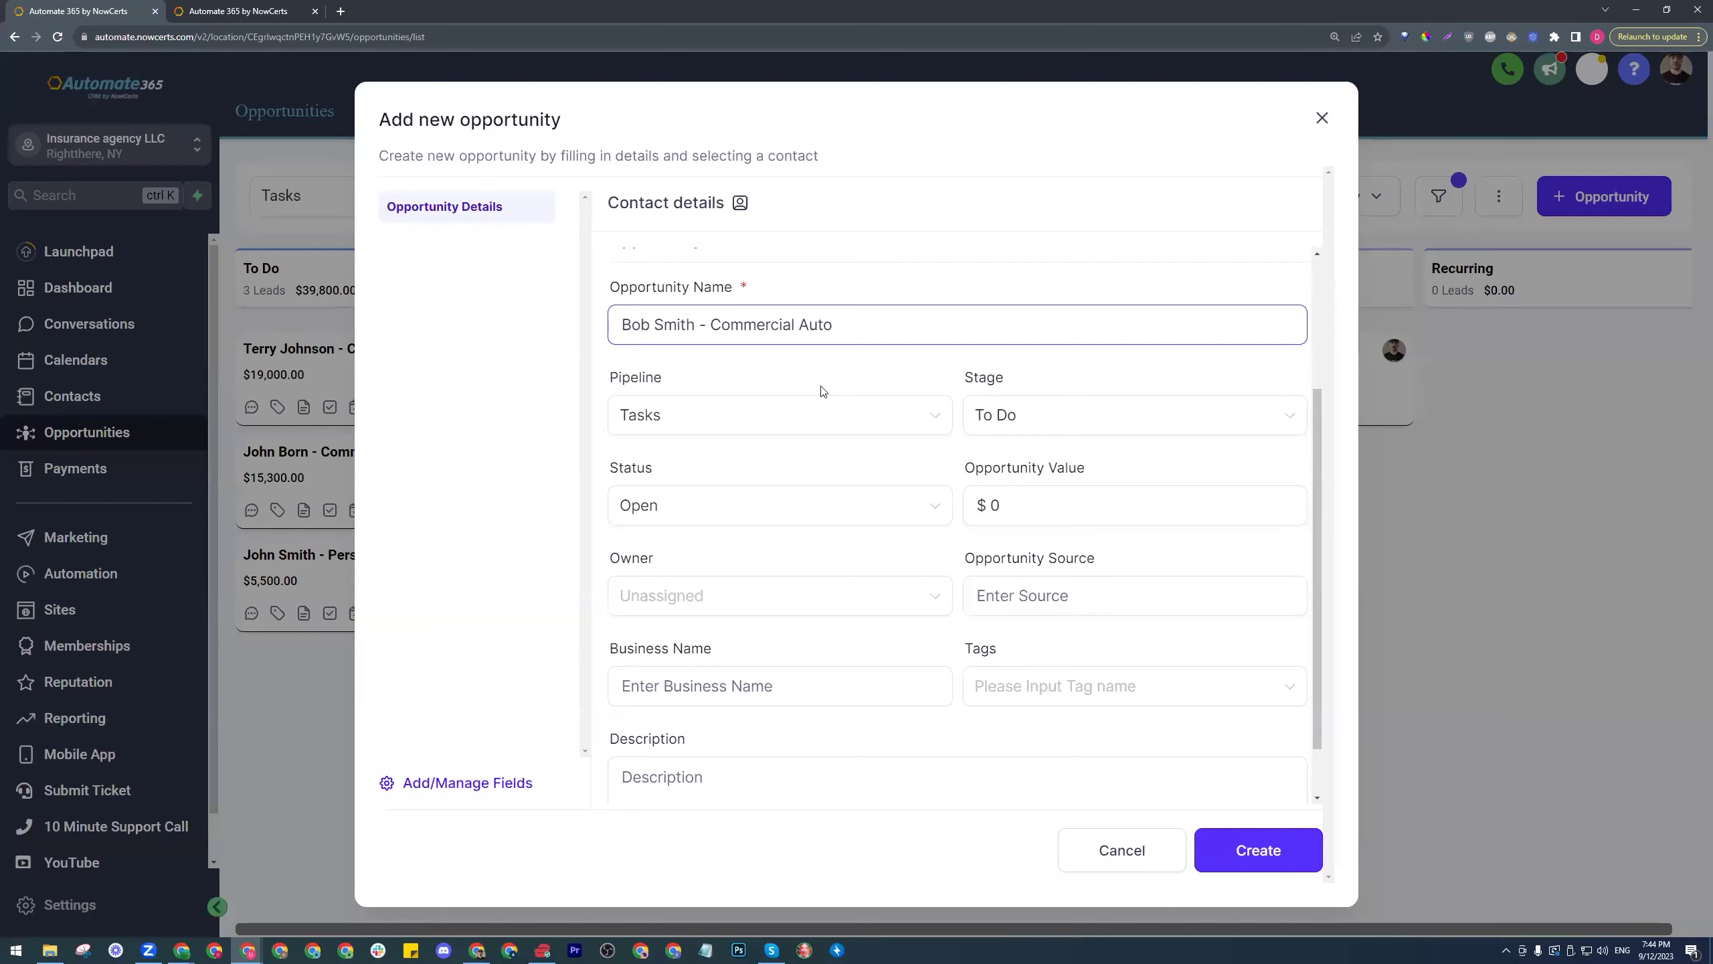
pyautogui.click(880, 601)
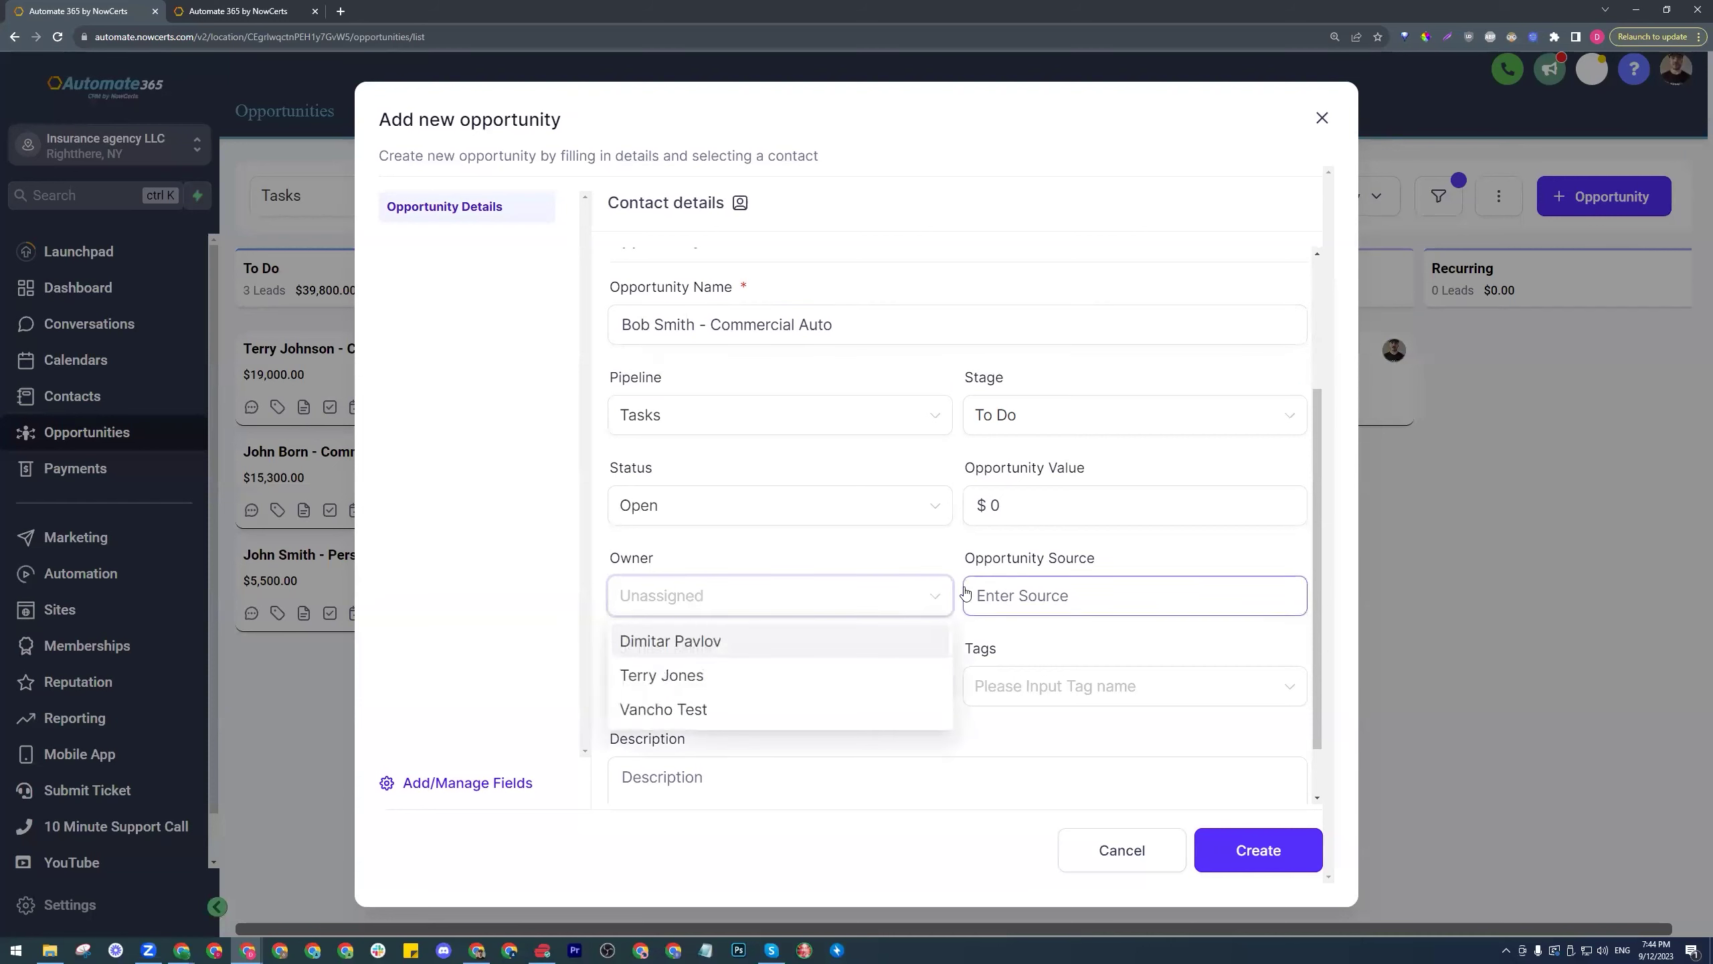
pyautogui.click(747, 641)
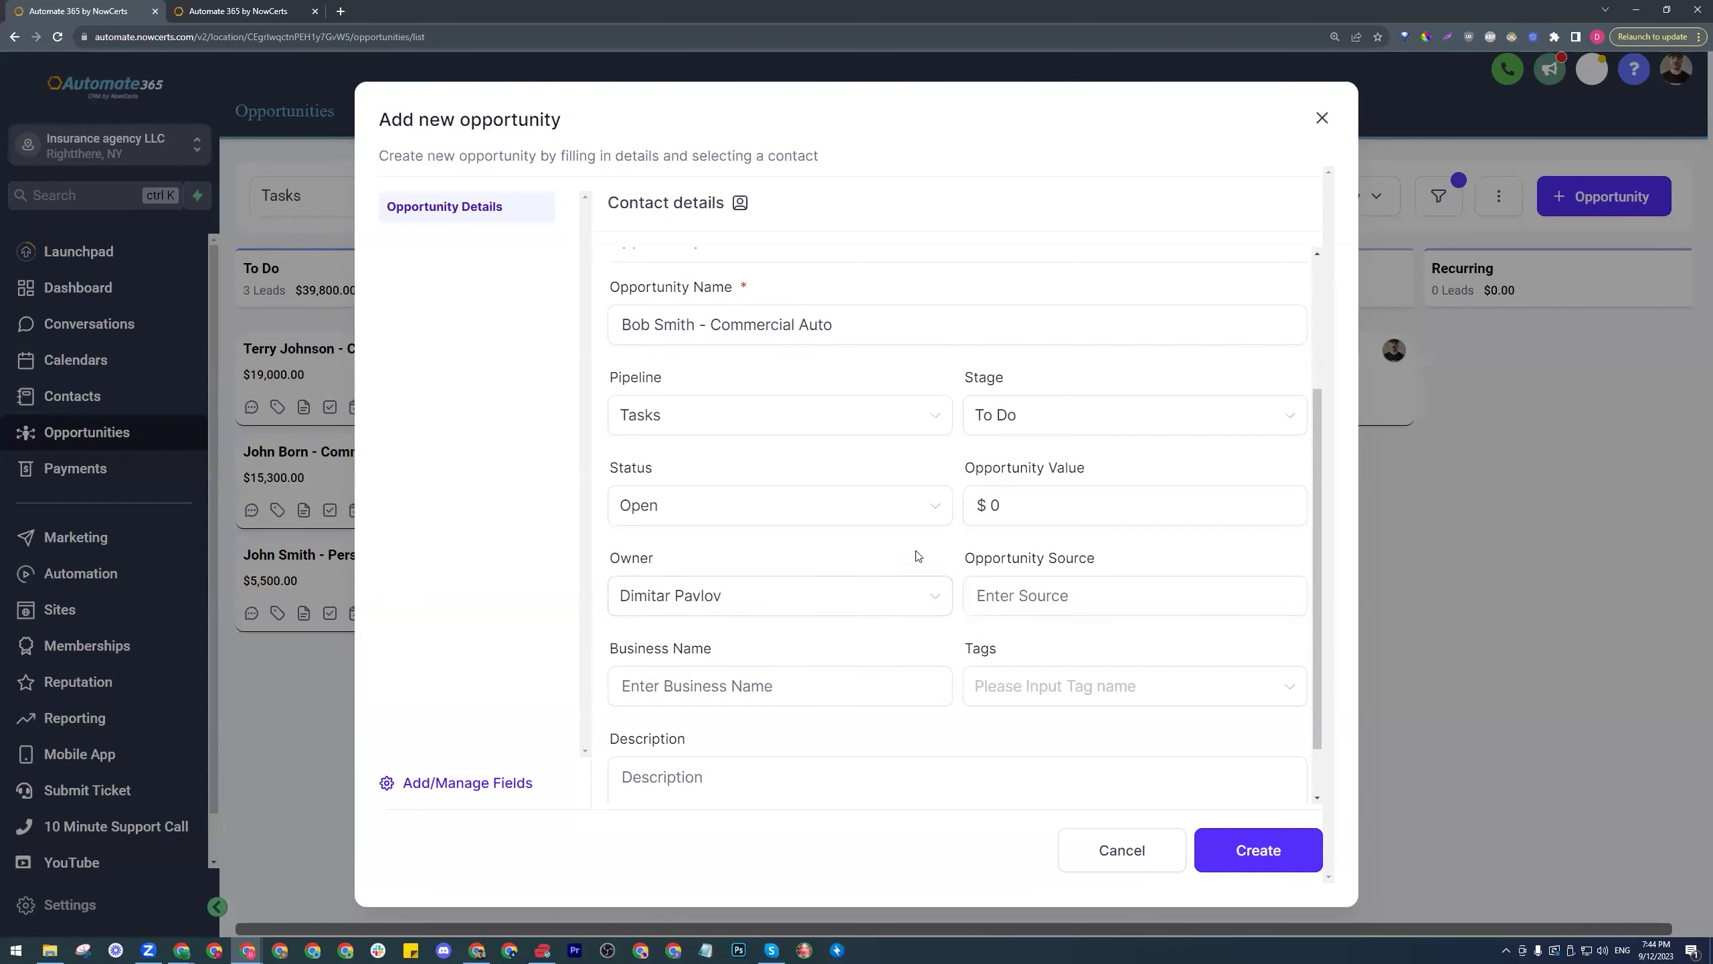
pyautogui.scroll(-1, 974, 563)
pyautogui.click(1132, 524)
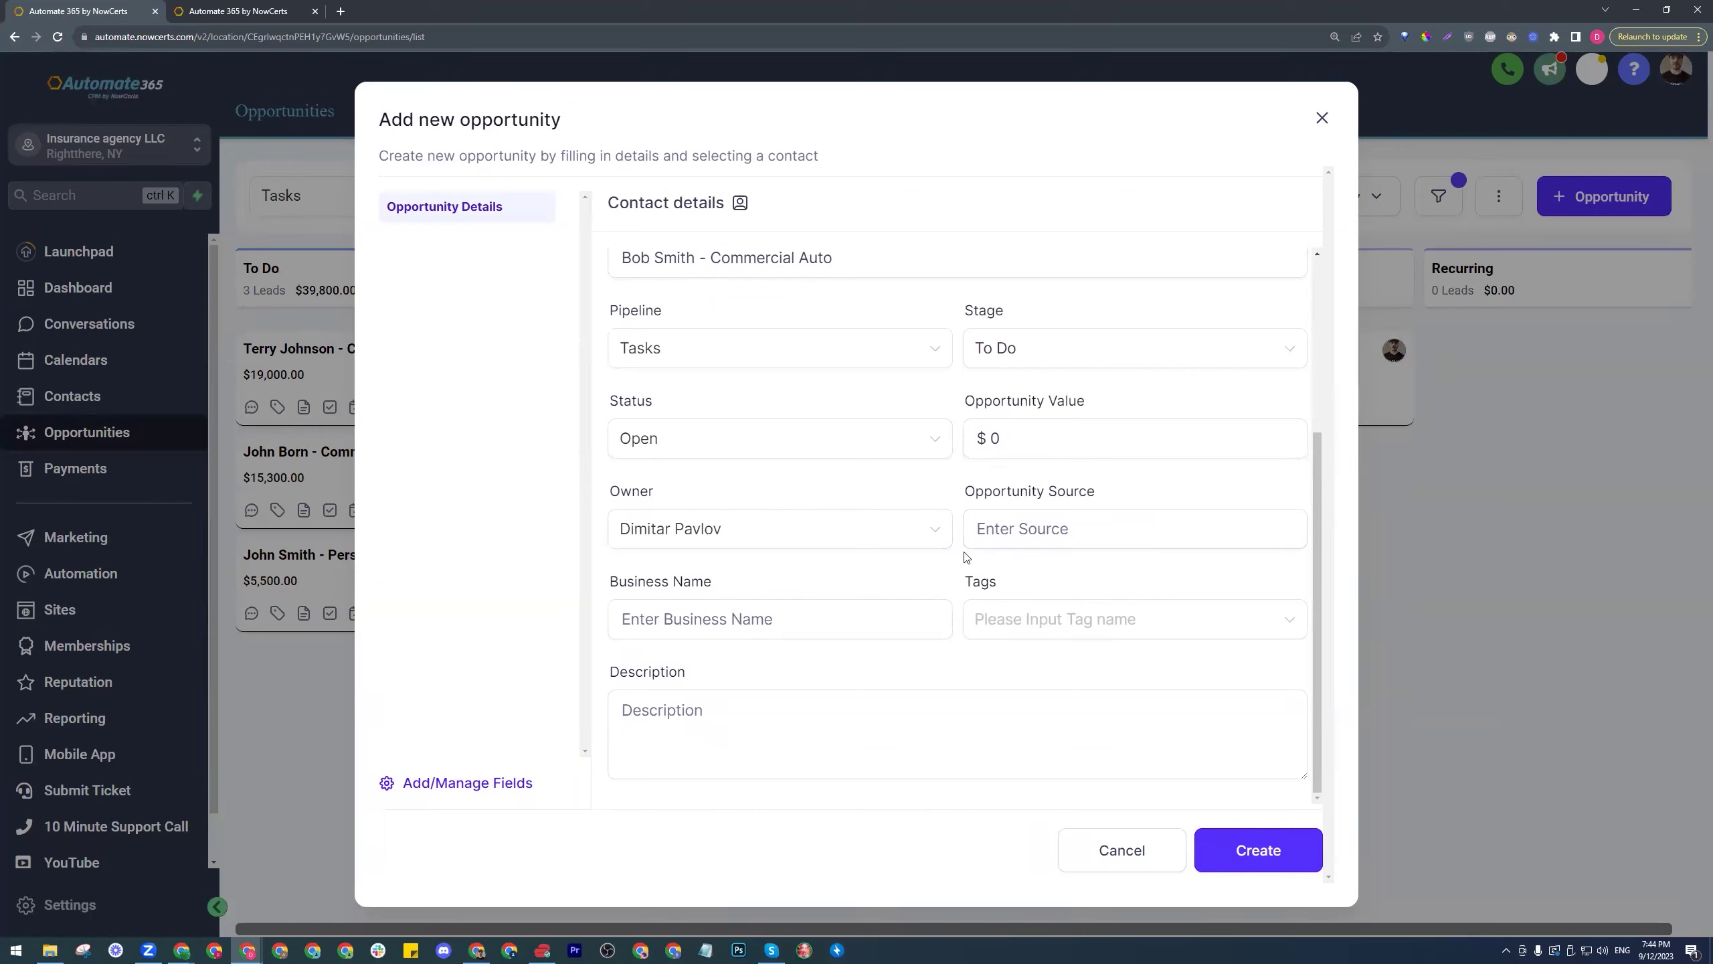
pyautogui.click(1252, 854)
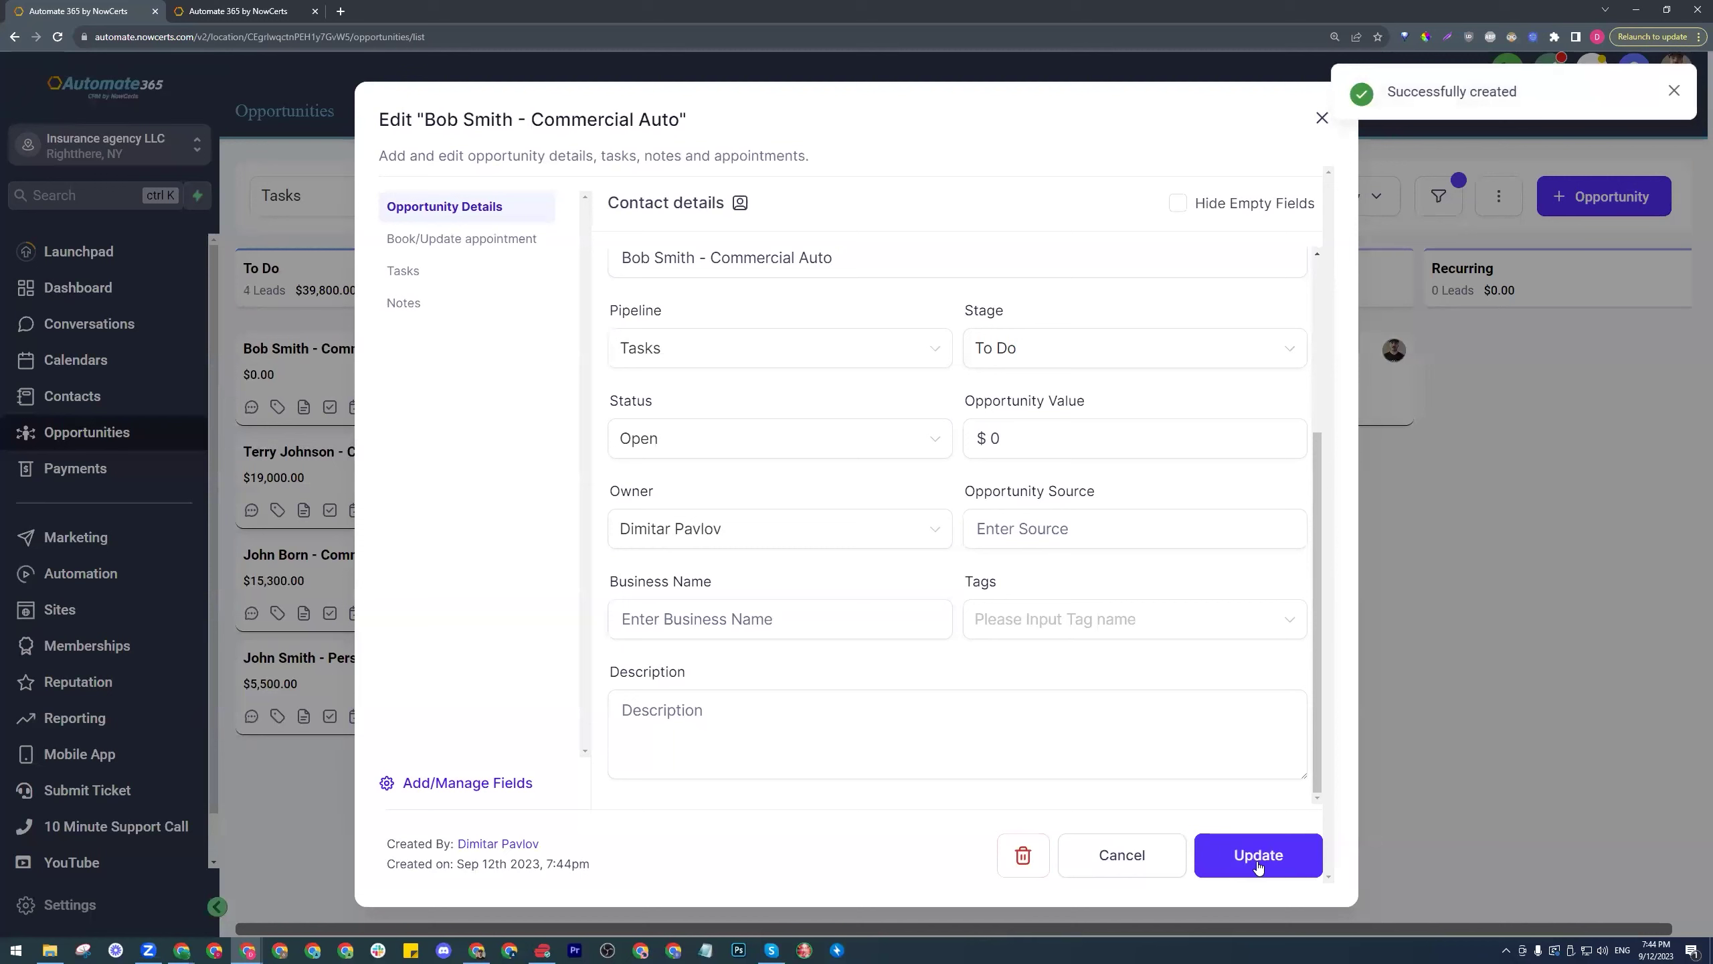
# - Check off the 10-minute customer call and the commercial quote application form tasks
pyautogui.click(1052, 442)
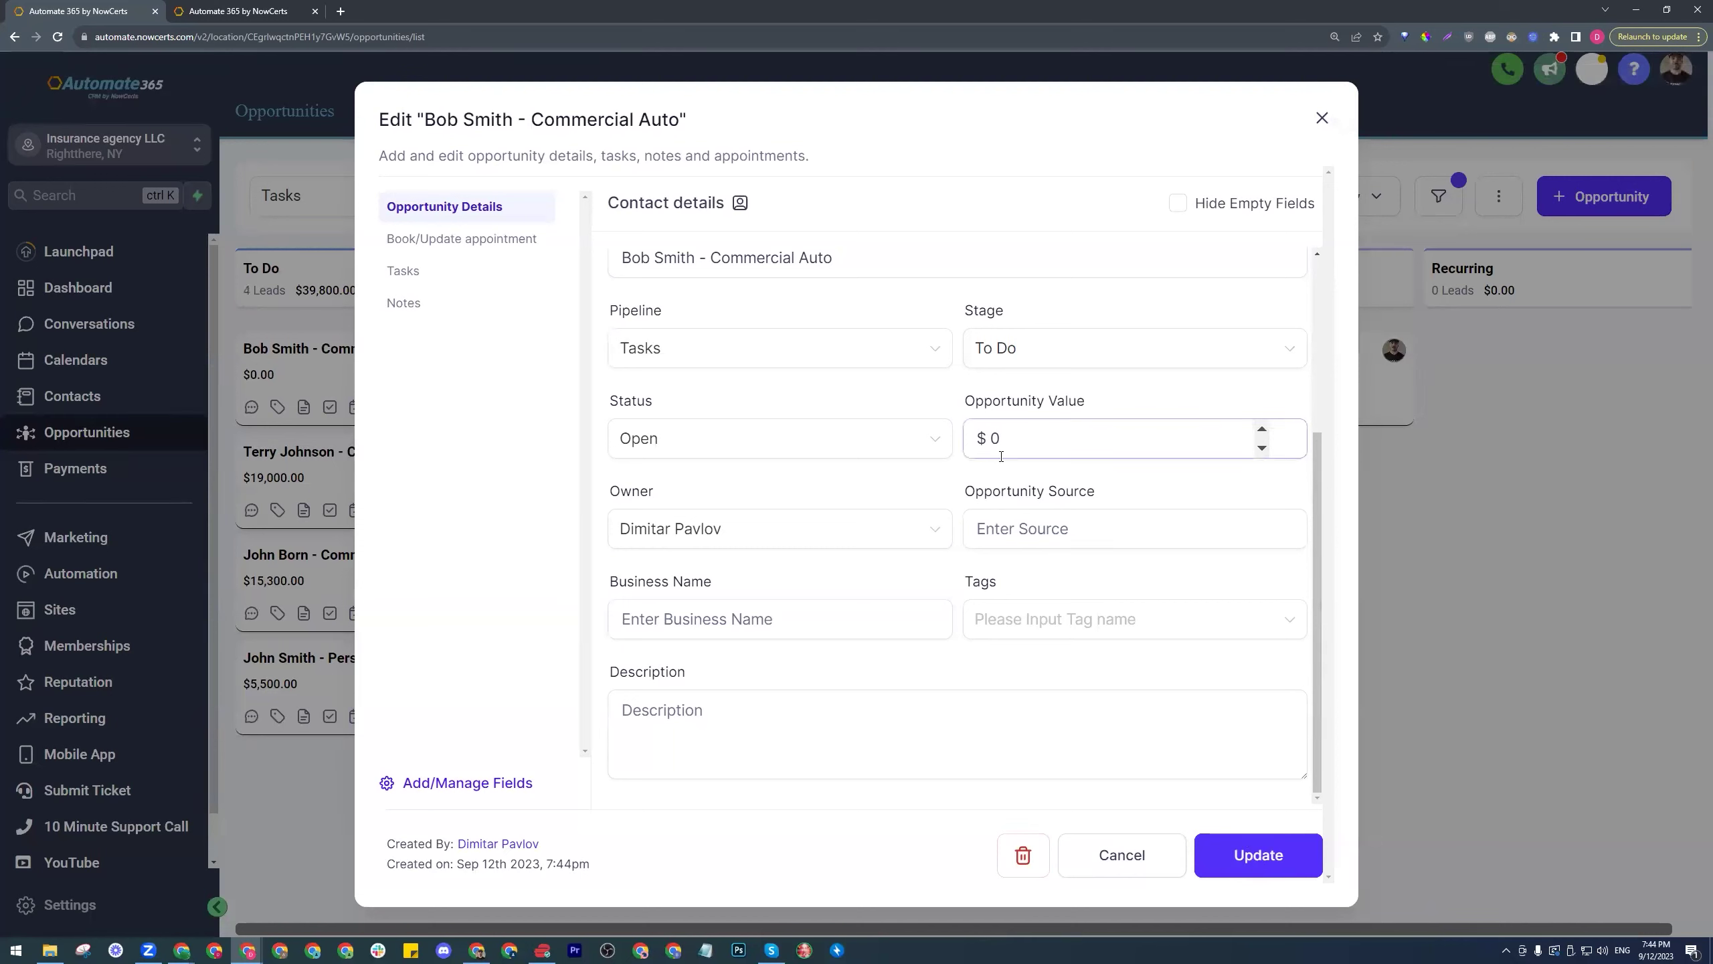
pyautogui.click(616, 308)
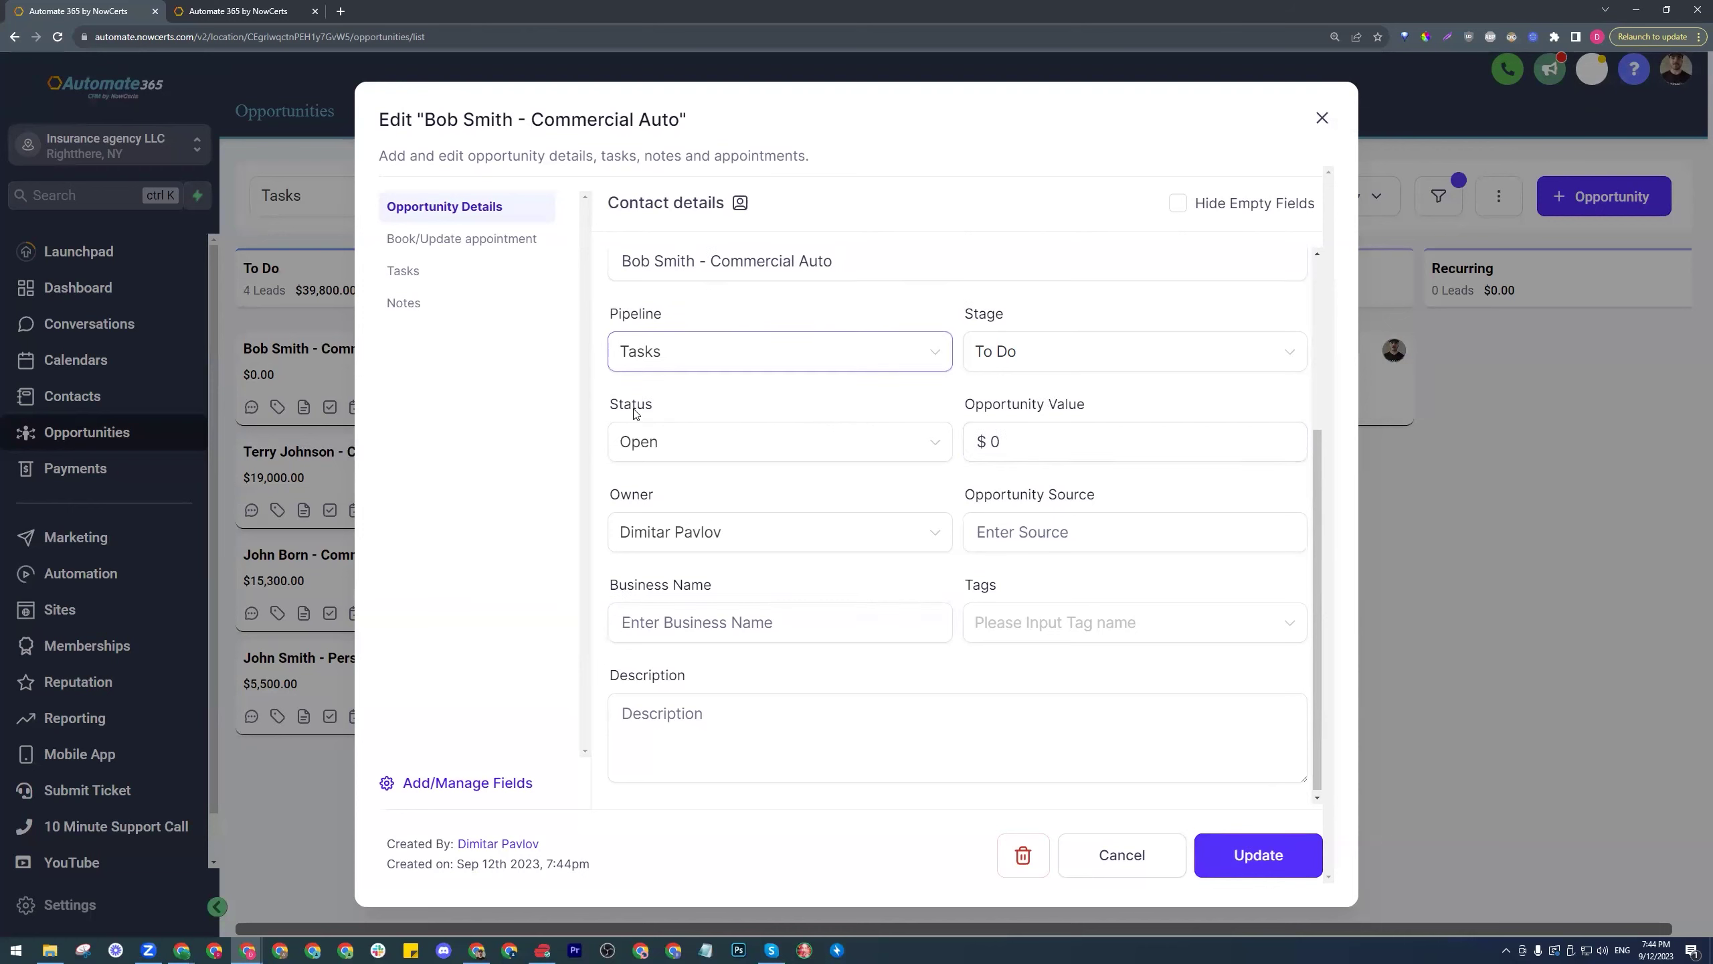
pyautogui.scroll(4, 668, 404)
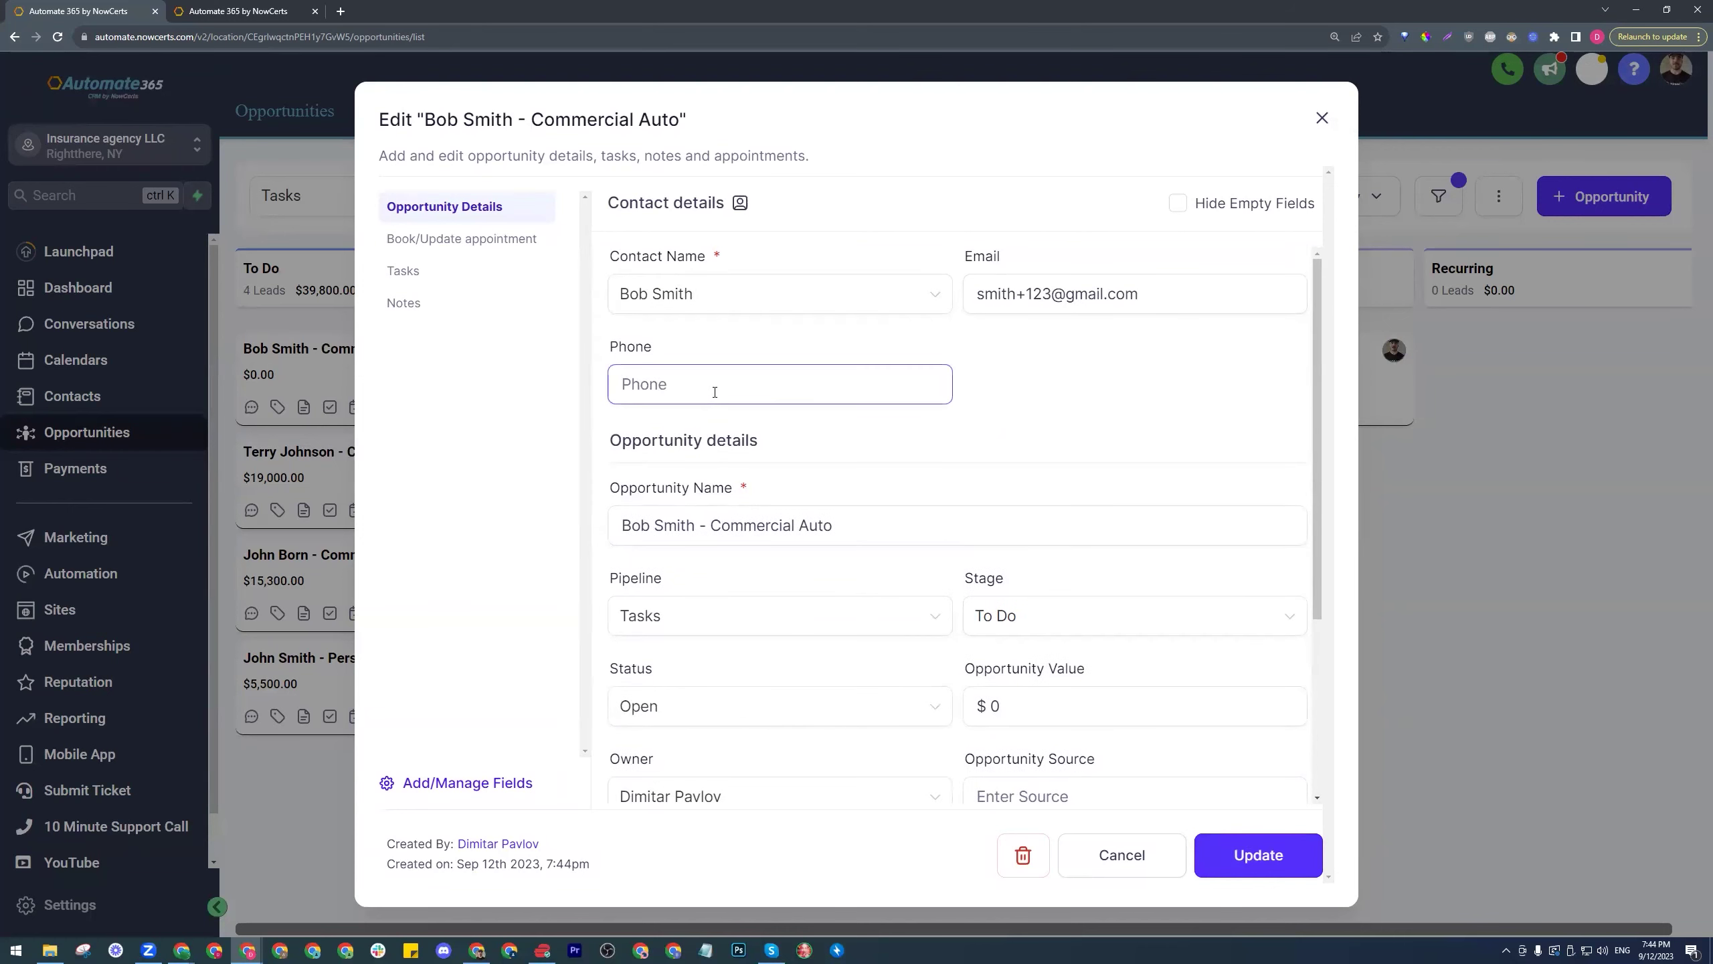
pyautogui.click(428, 277)
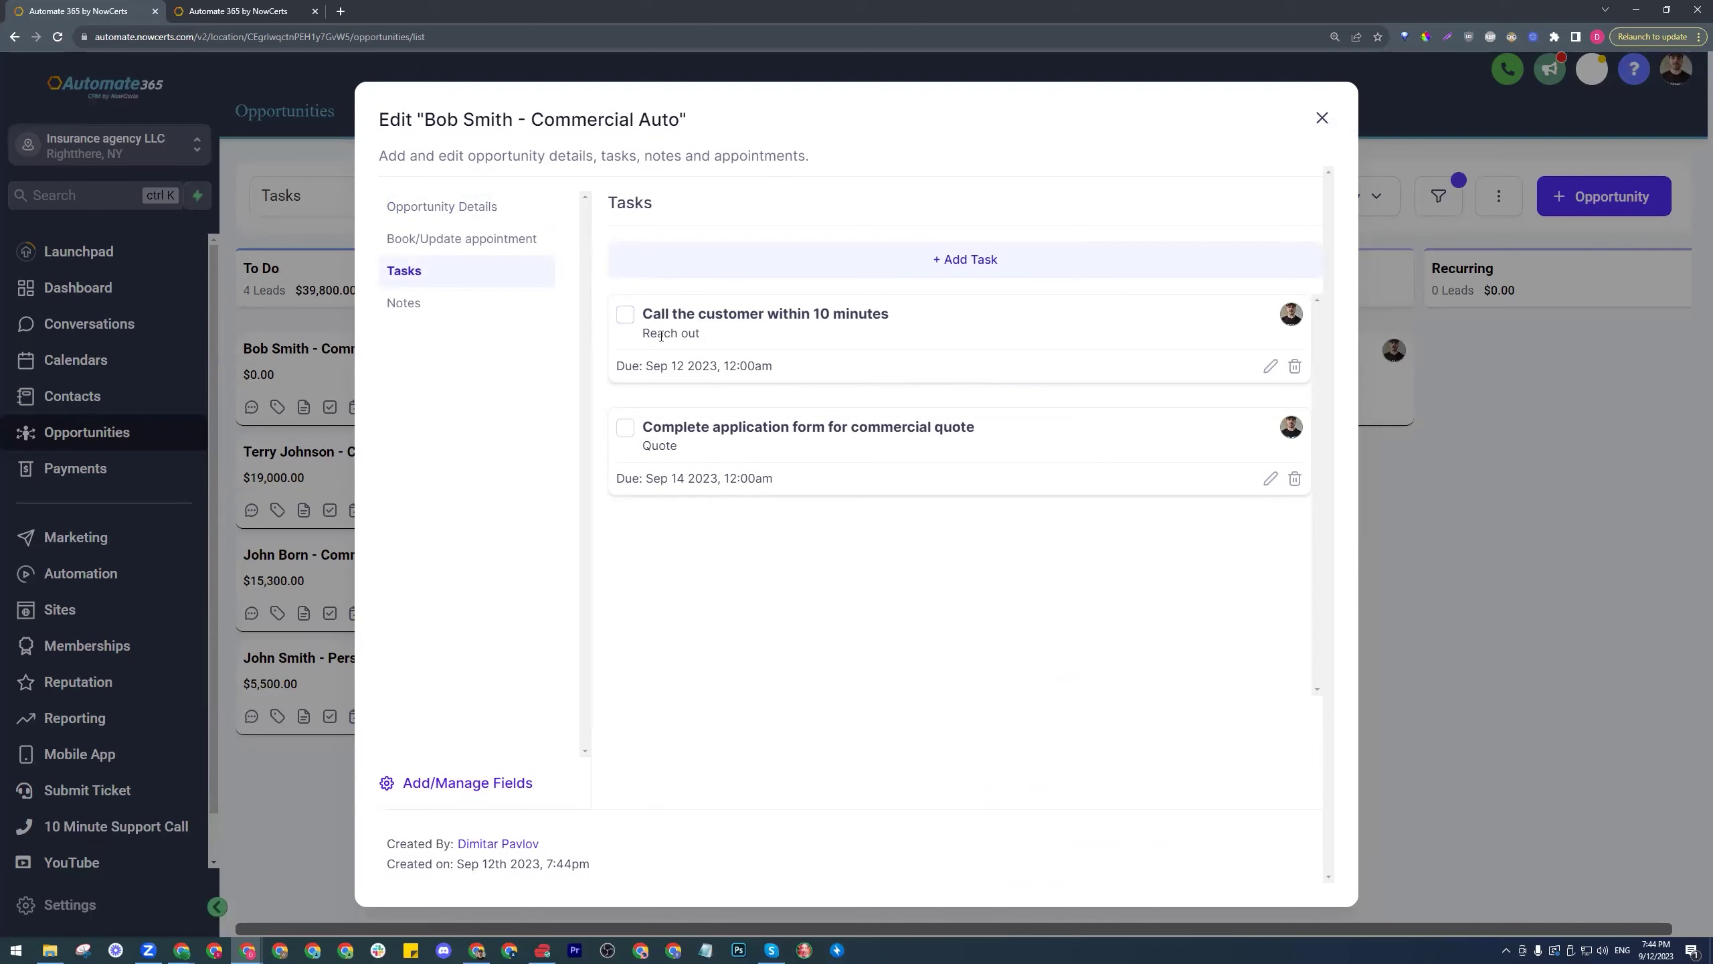
pyautogui.click(1271, 368)
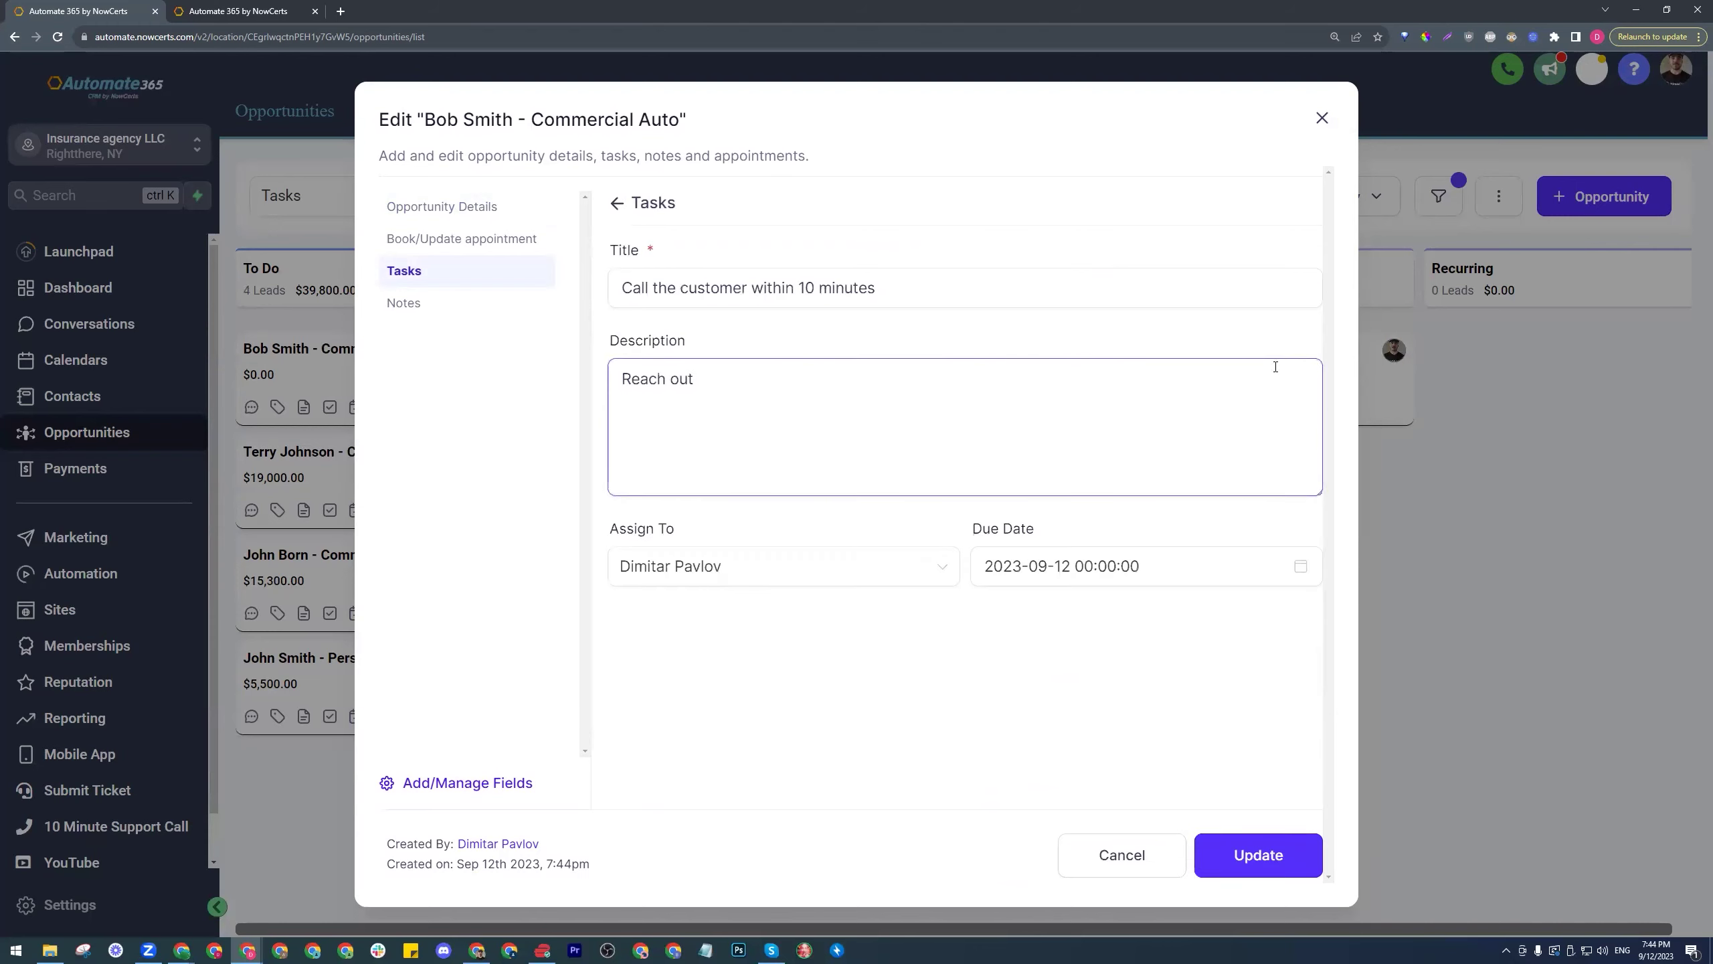
pyautogui.click(616, 203)
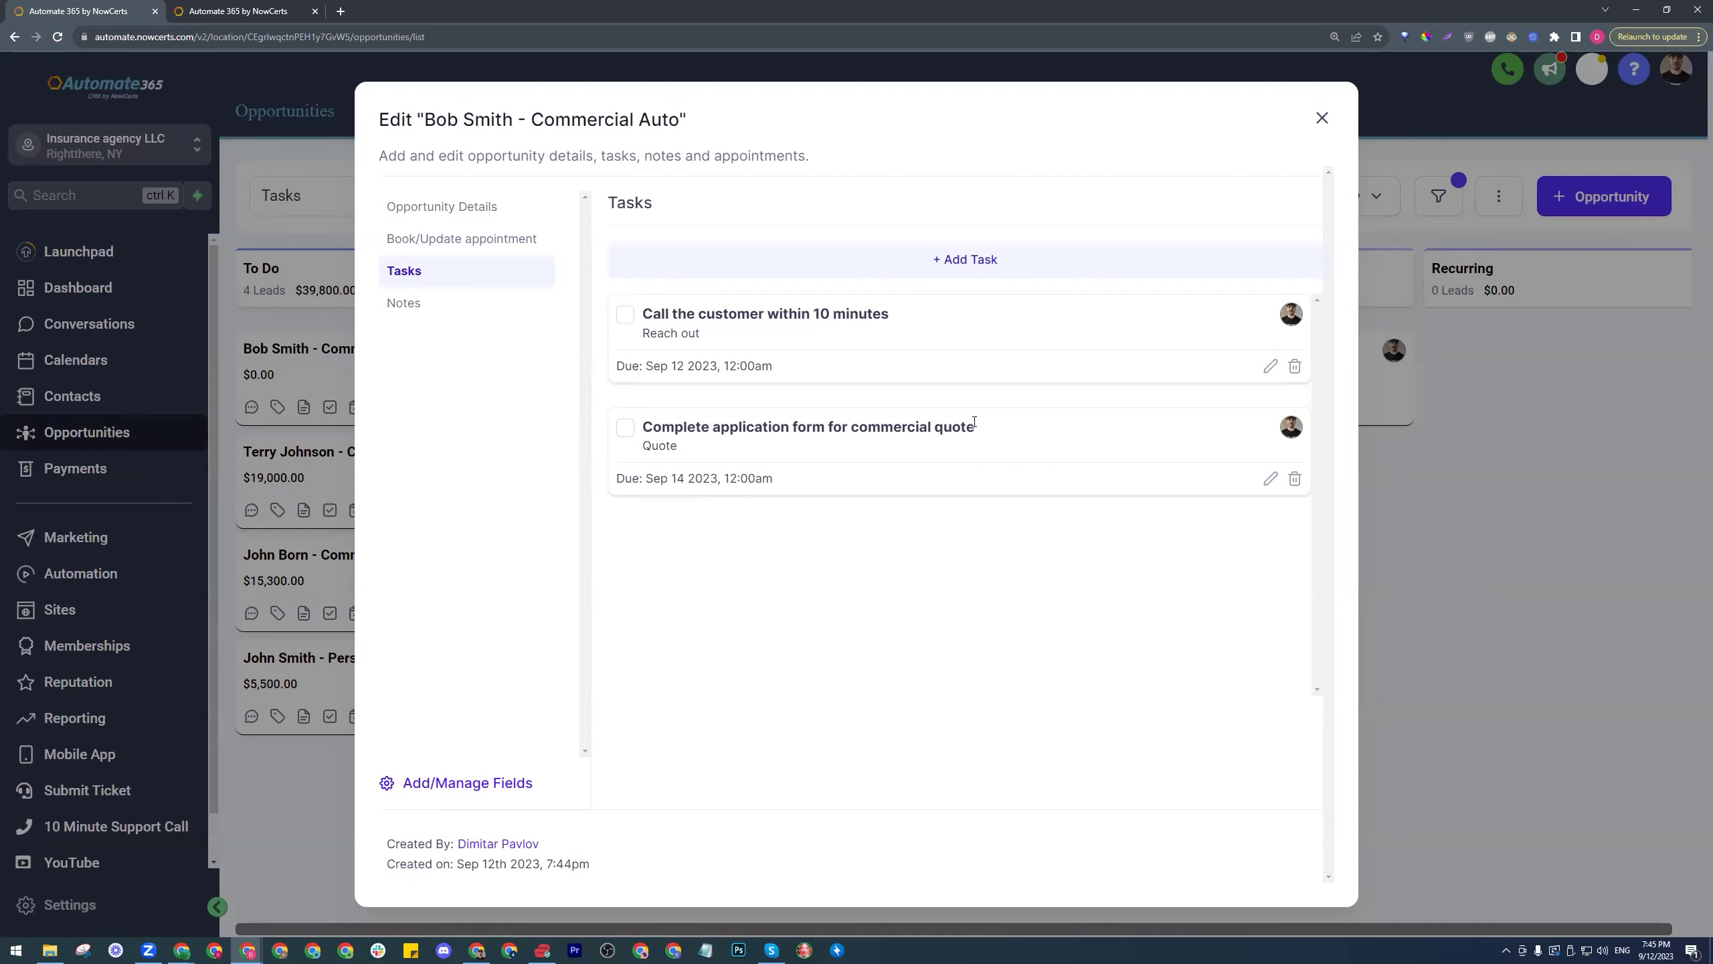
pyautogui.click(625, 314)
pyautogui.click(625, 426)
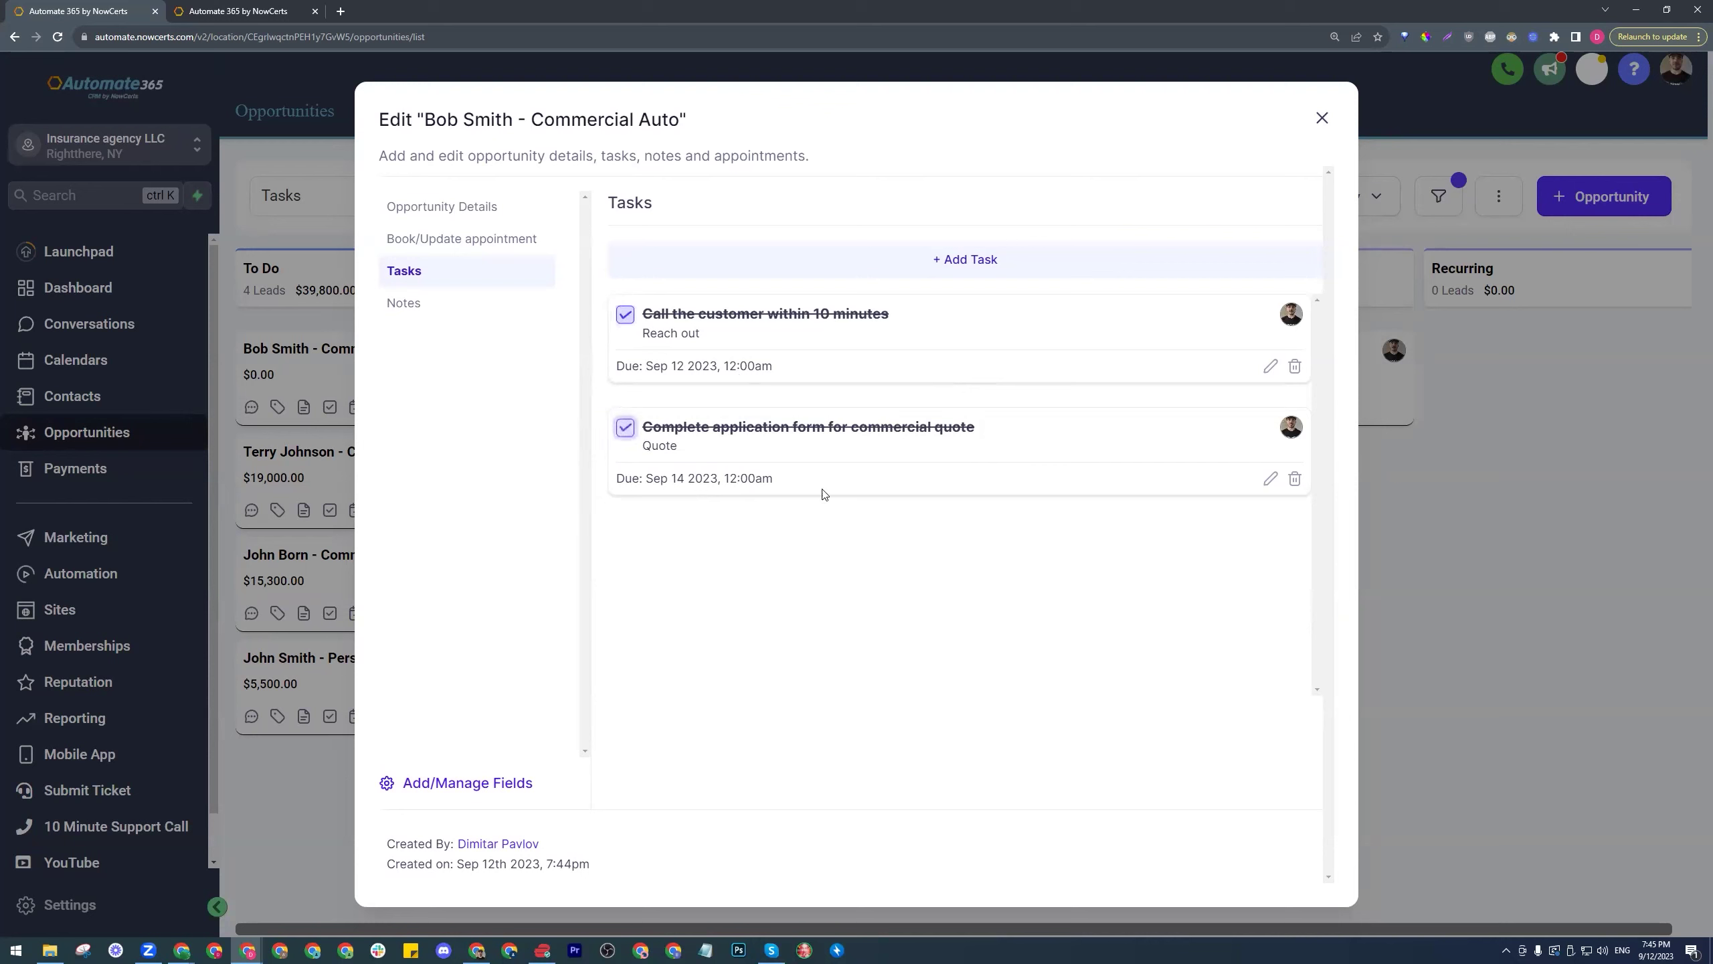
# - Move the Commercial Auto card to In Progress and tick Submit to underwriter and Follow up with underwriter
pyautogui.click(1320, 118)
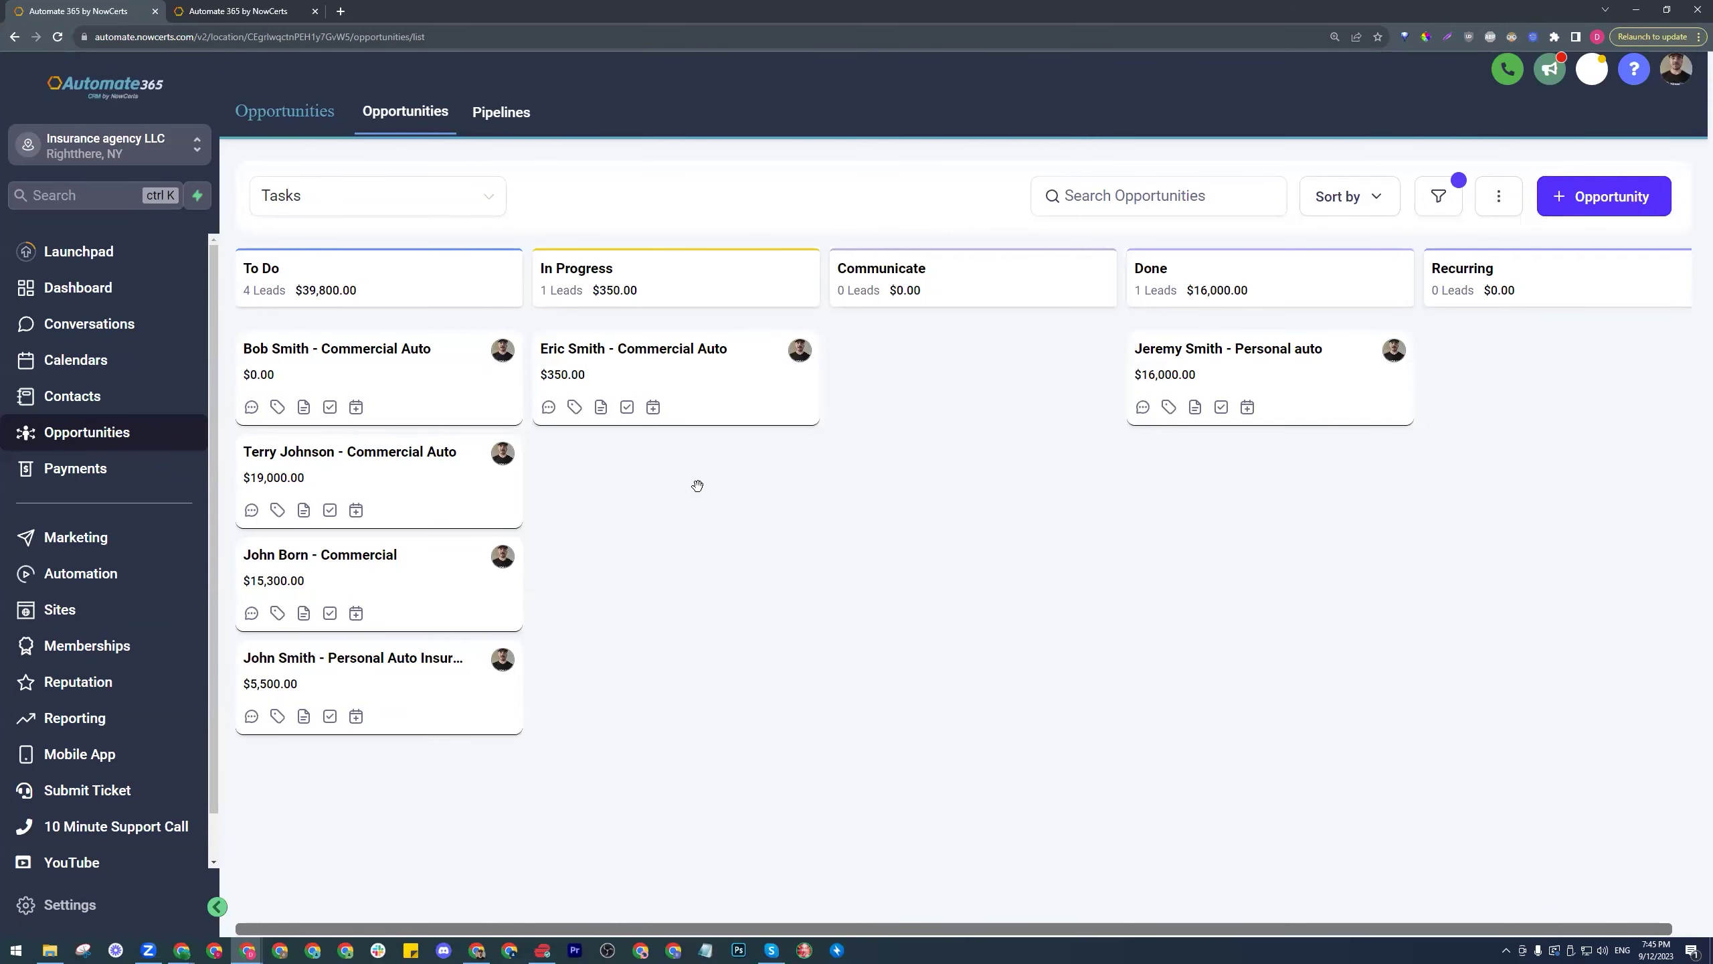
pyautogui.moveTo(382, 380); pyautogui.dragTo(674, 365)
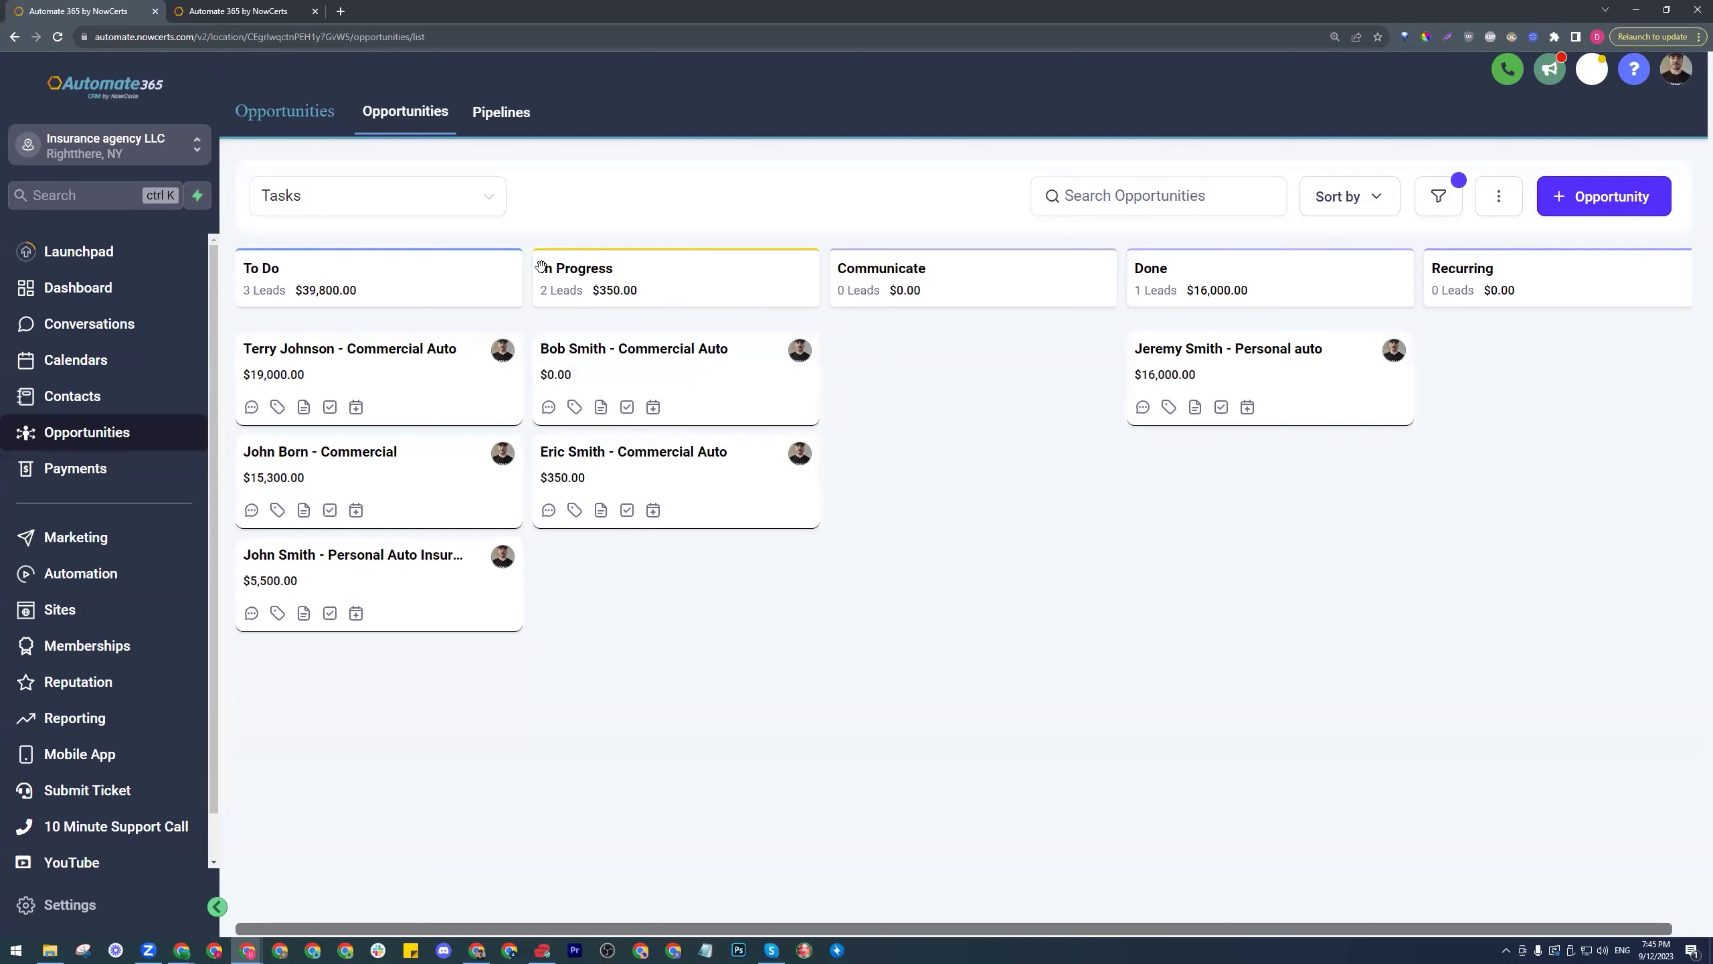
pyautogui.click(791, 413)
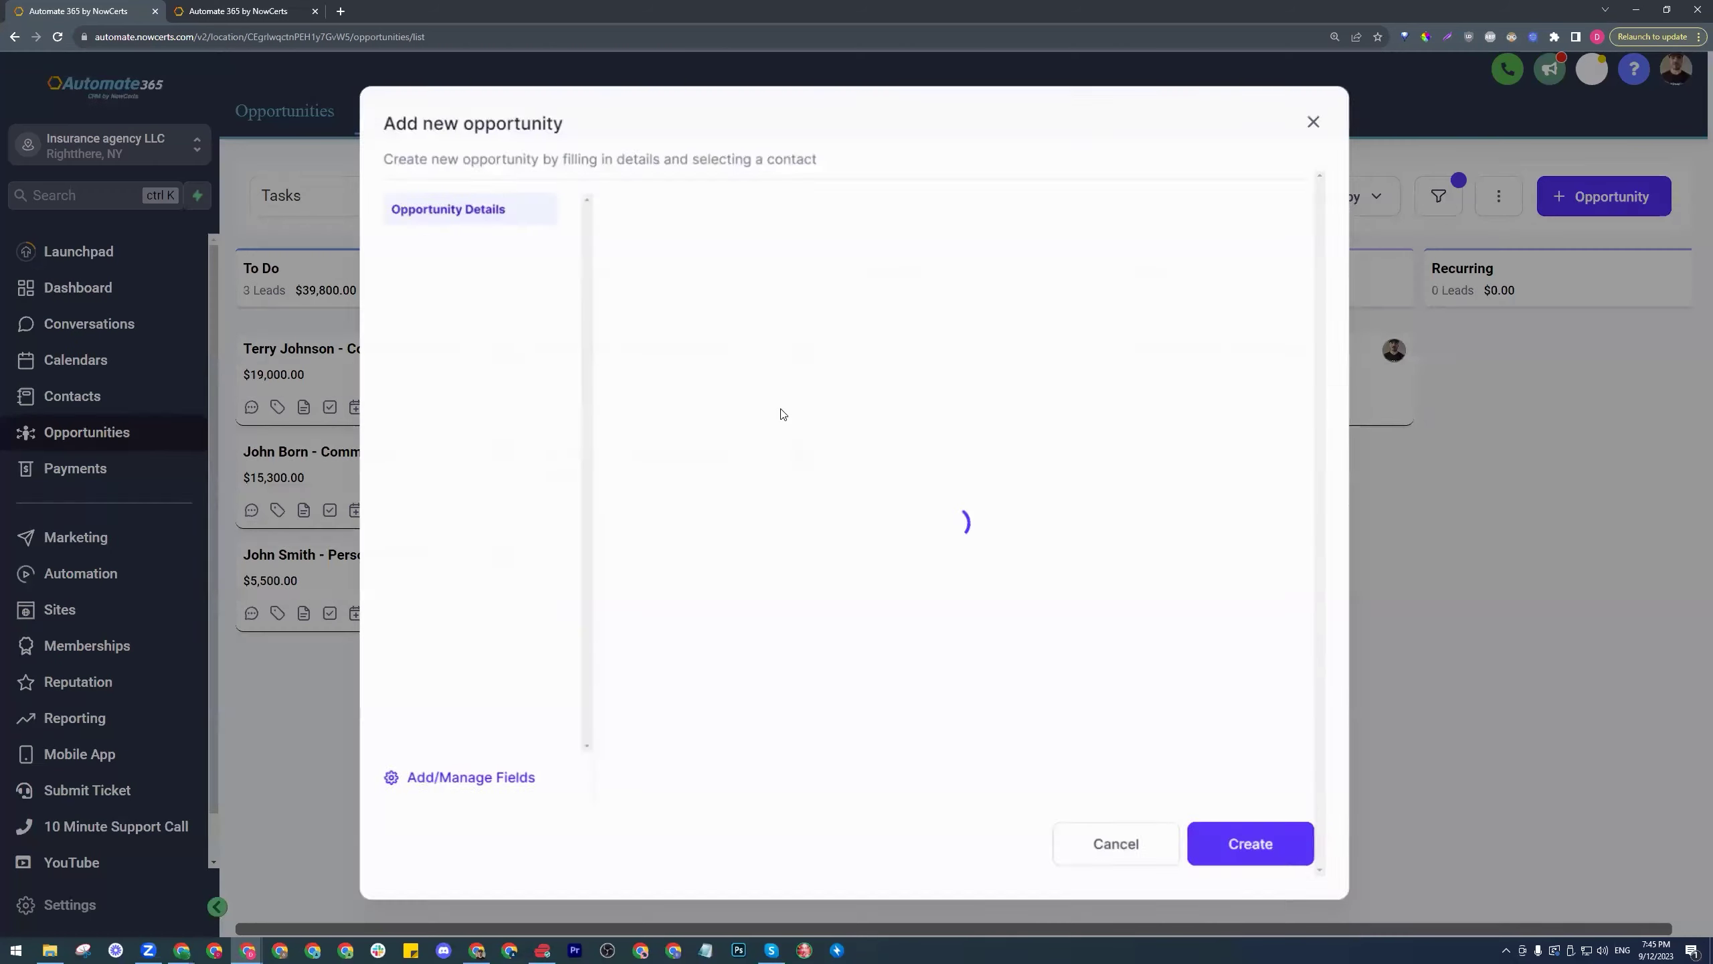
pyautogui.click(426, 272)
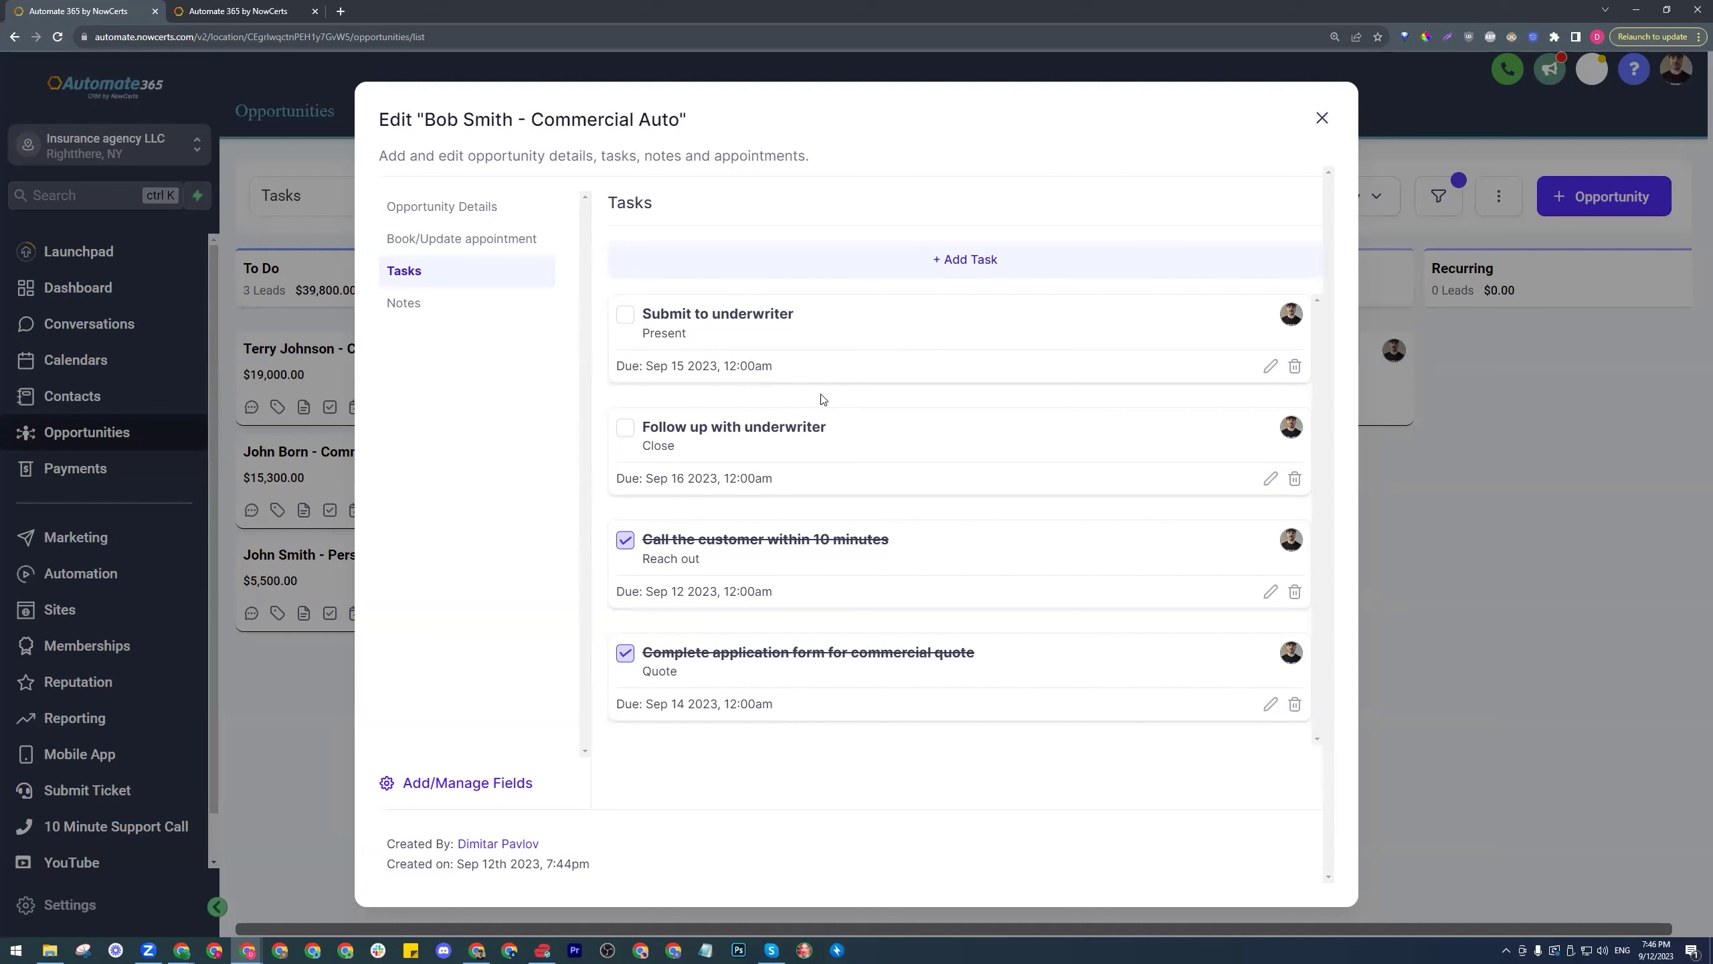
pyautogui.click(625, 315)
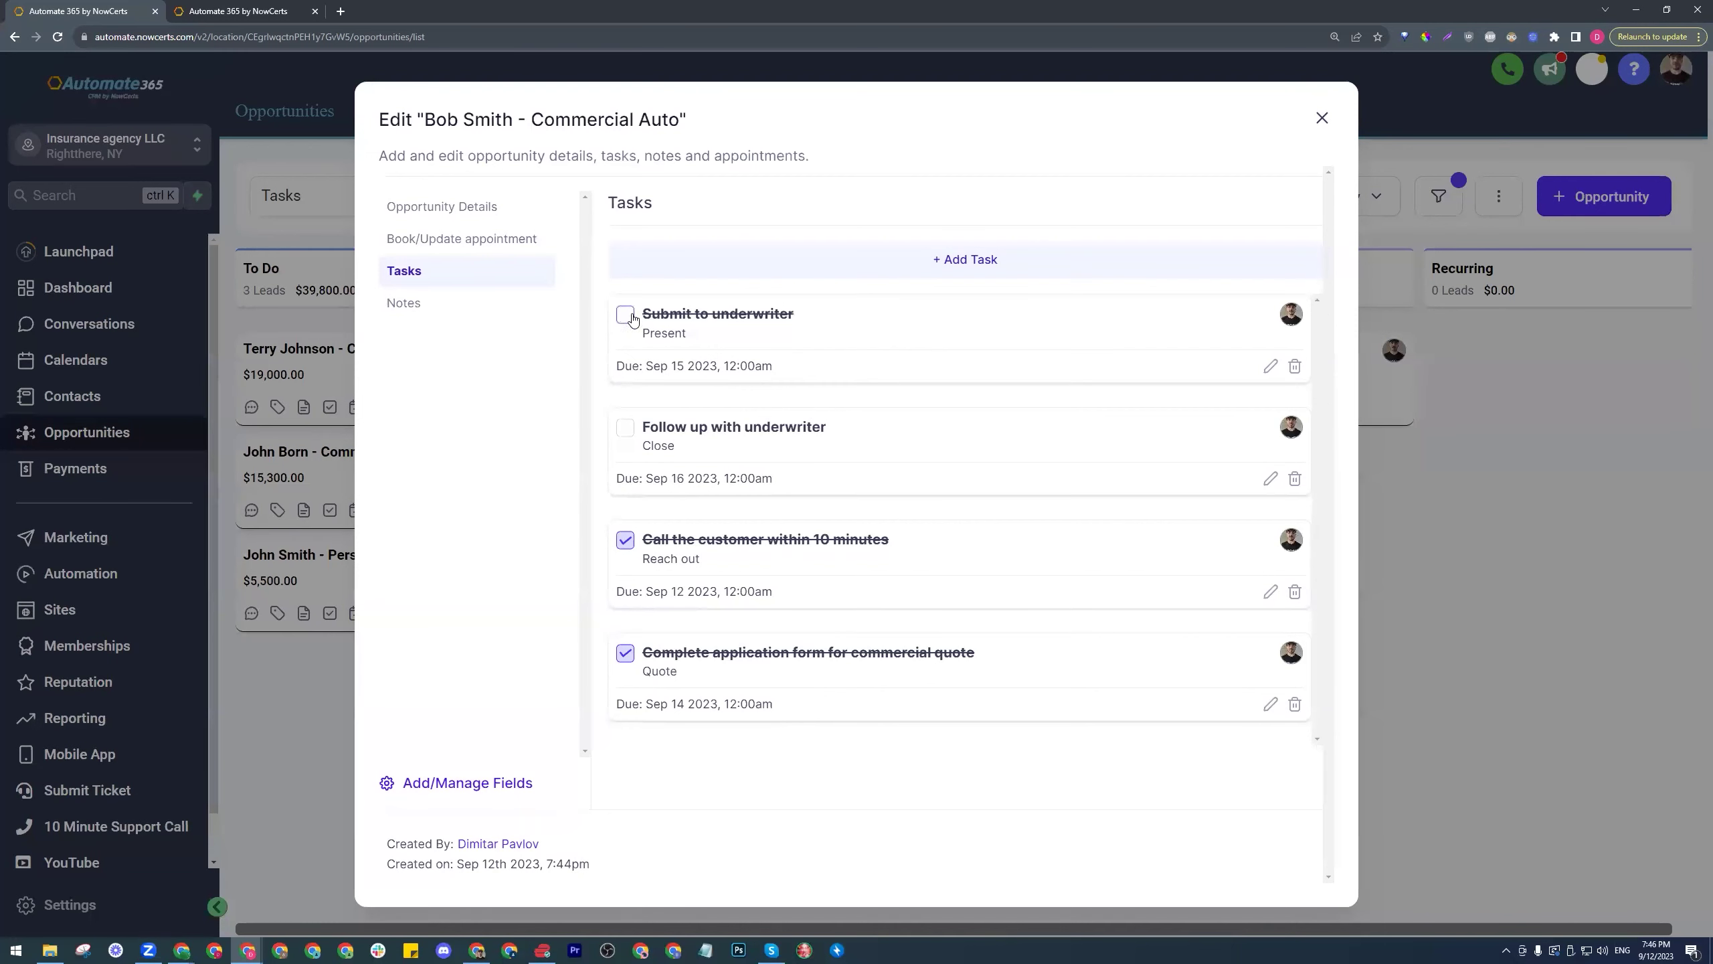
pyautogui.click(625, 427)
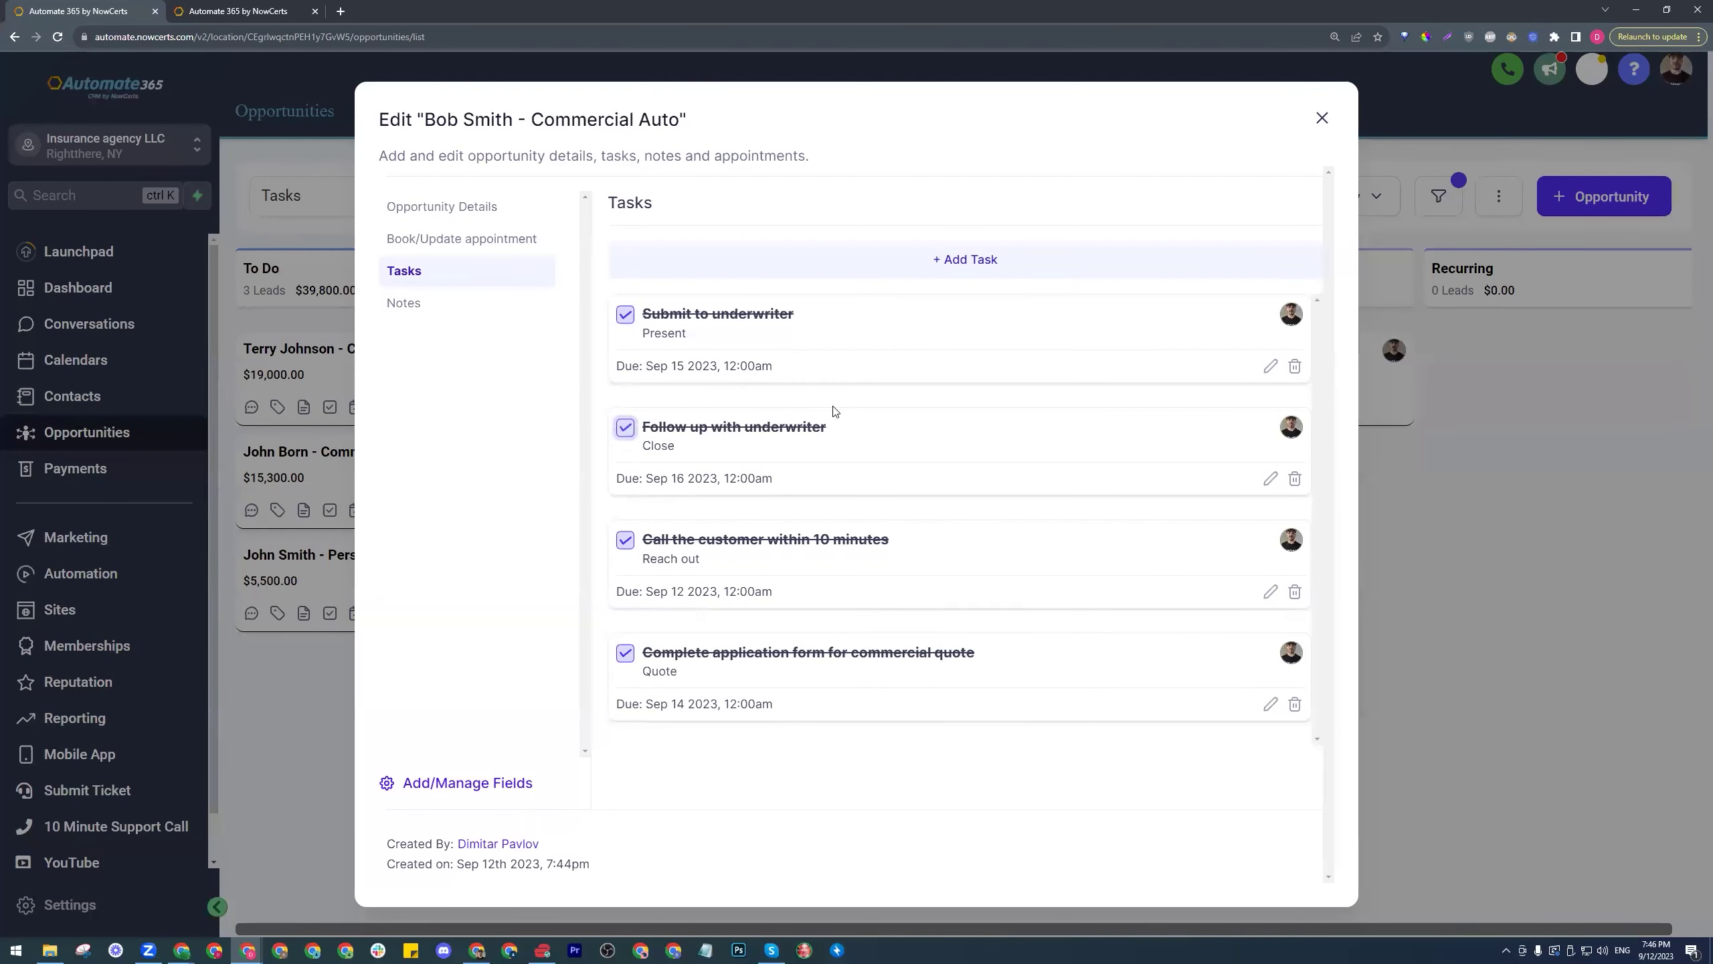
# - Drag the Commercial Auto card into Communicate and check off its Create proposal task
pyautogui.click(1318, 122)
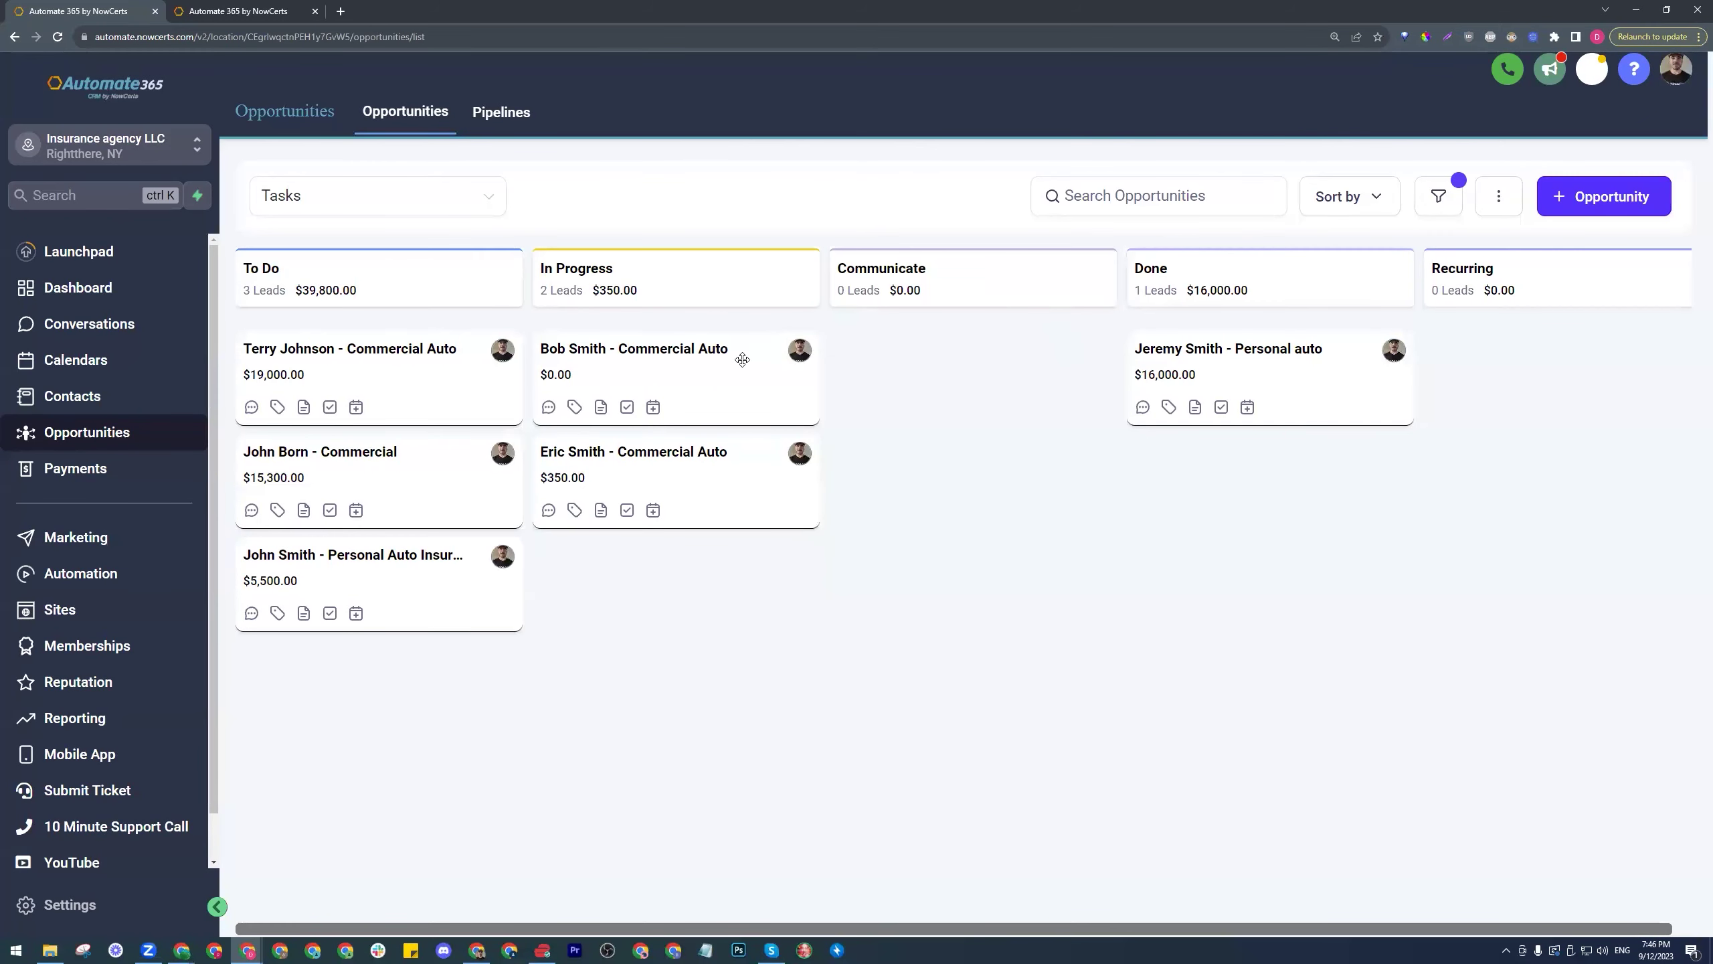
pyautogui.moveTo(710, 378); pyautogui.dragTo(1005, 370)
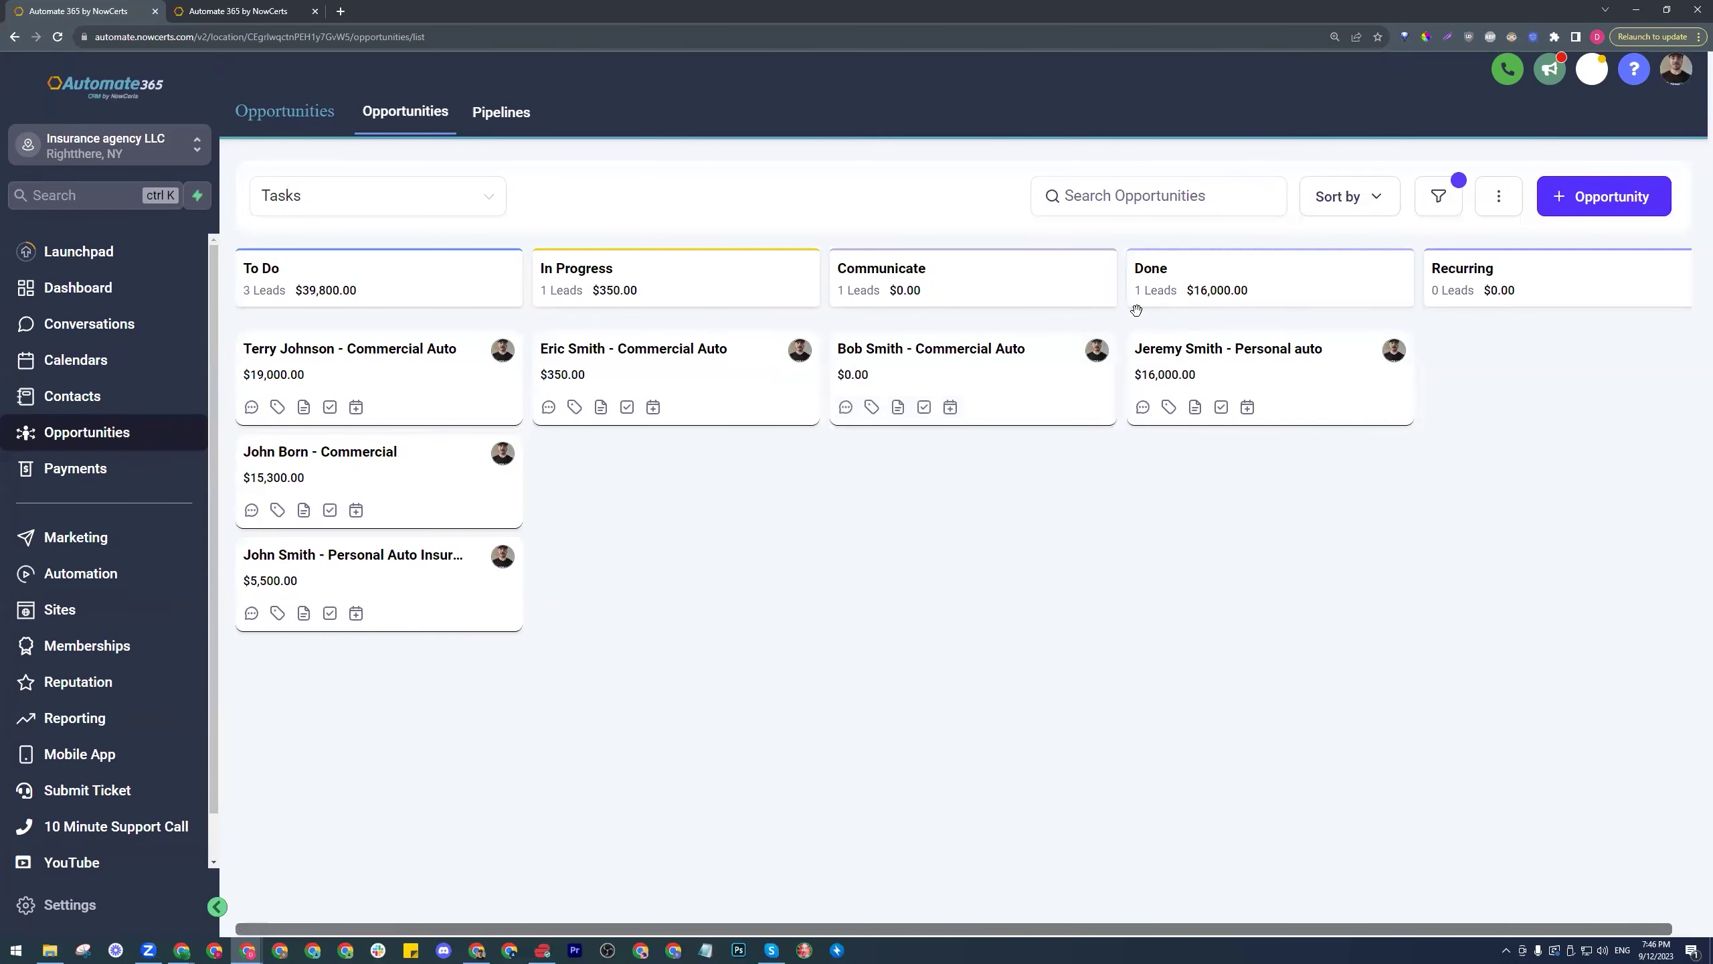
pyautogui.click(1066, 382)
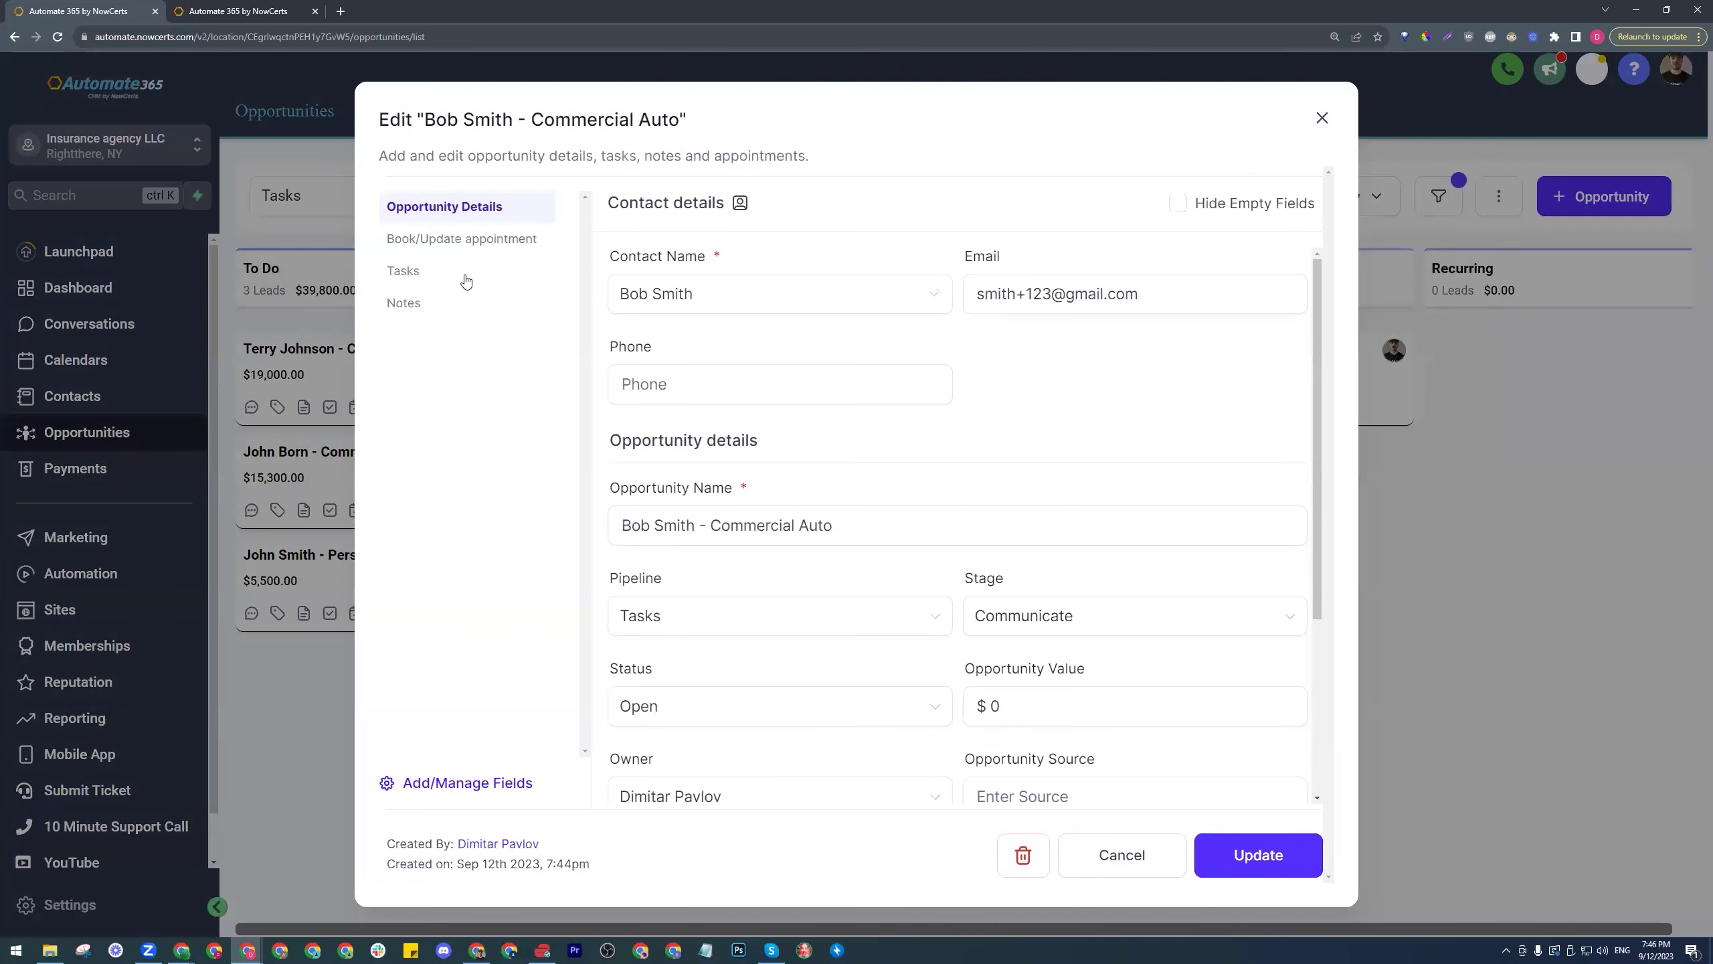
pyautogui.click(427, 272)
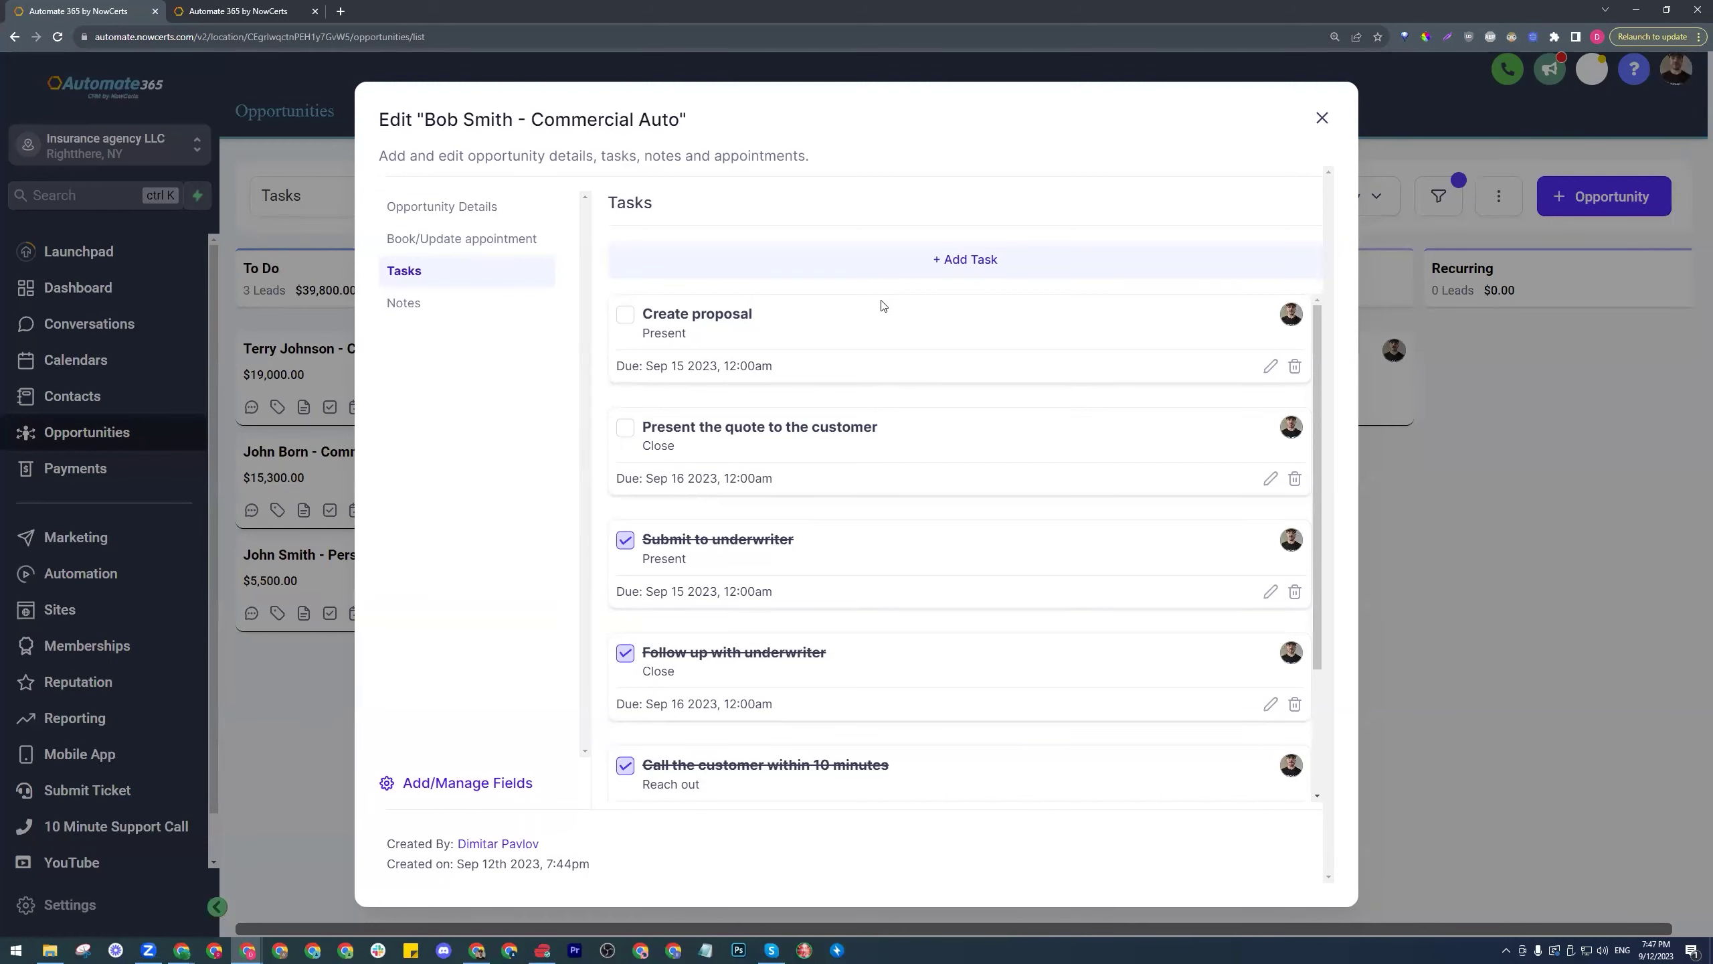
pyautogui.click(626, 314)
# - Check off Present the quote, then start a new opportunity for a new contact with their e-mail
pyautogui.click(625, 429)
pyautogui.click(1321, 118)
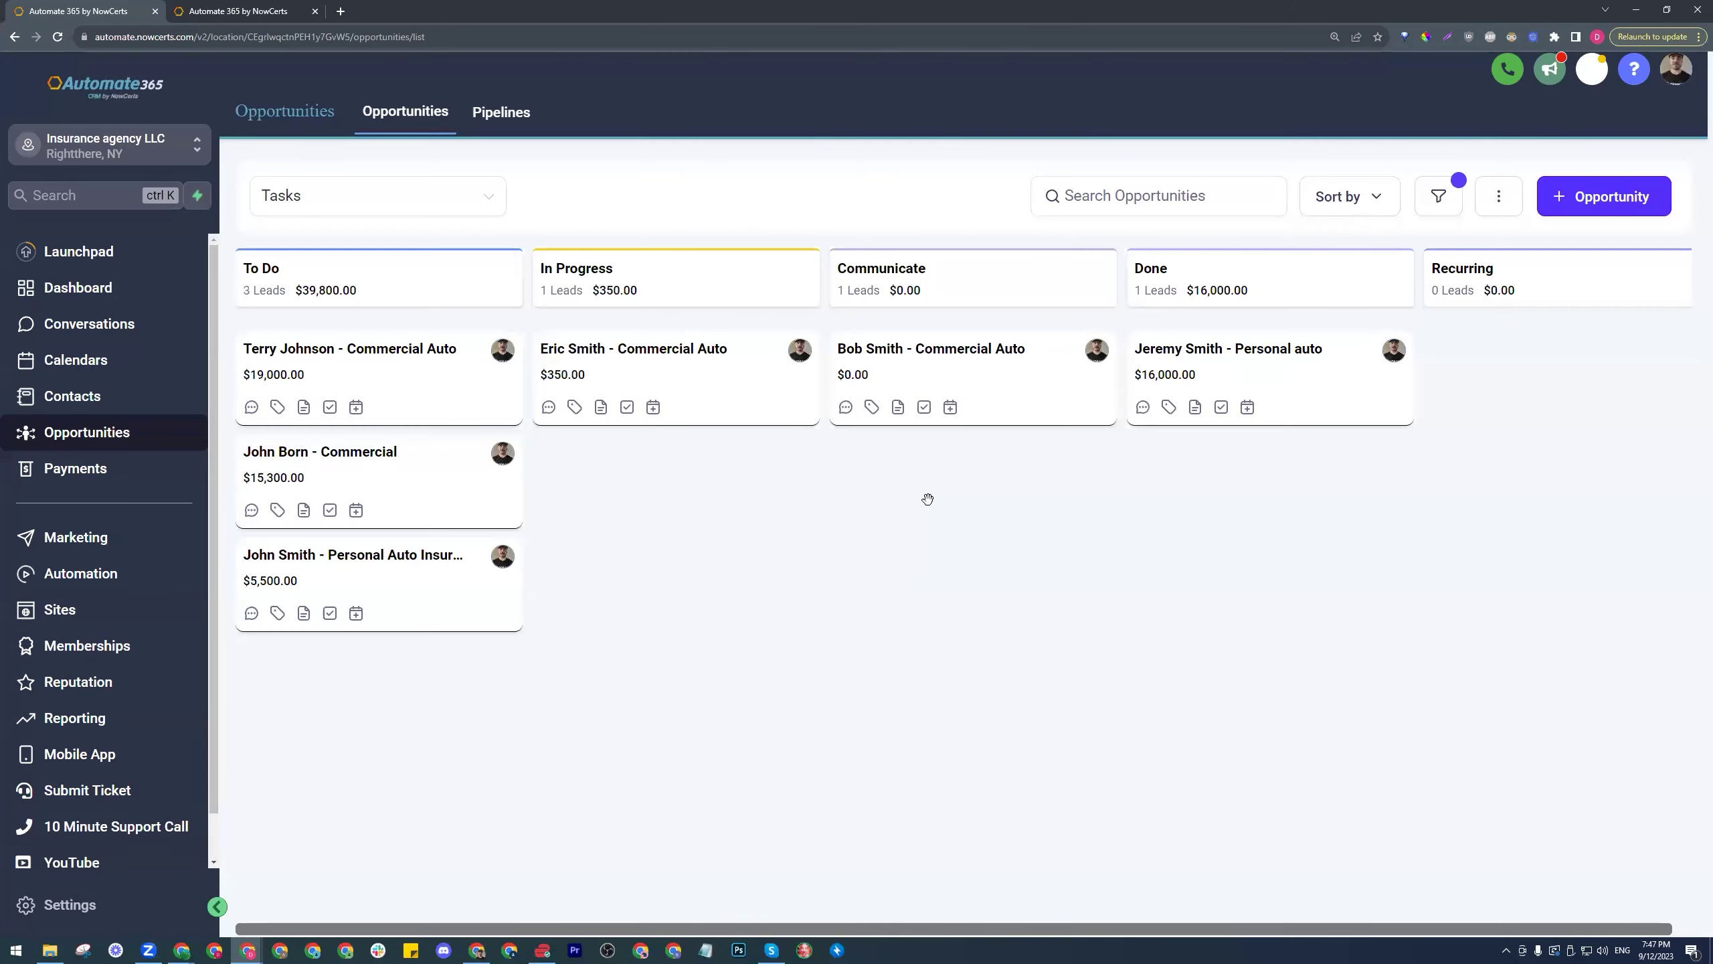
pyautogui.click(1584, 206)
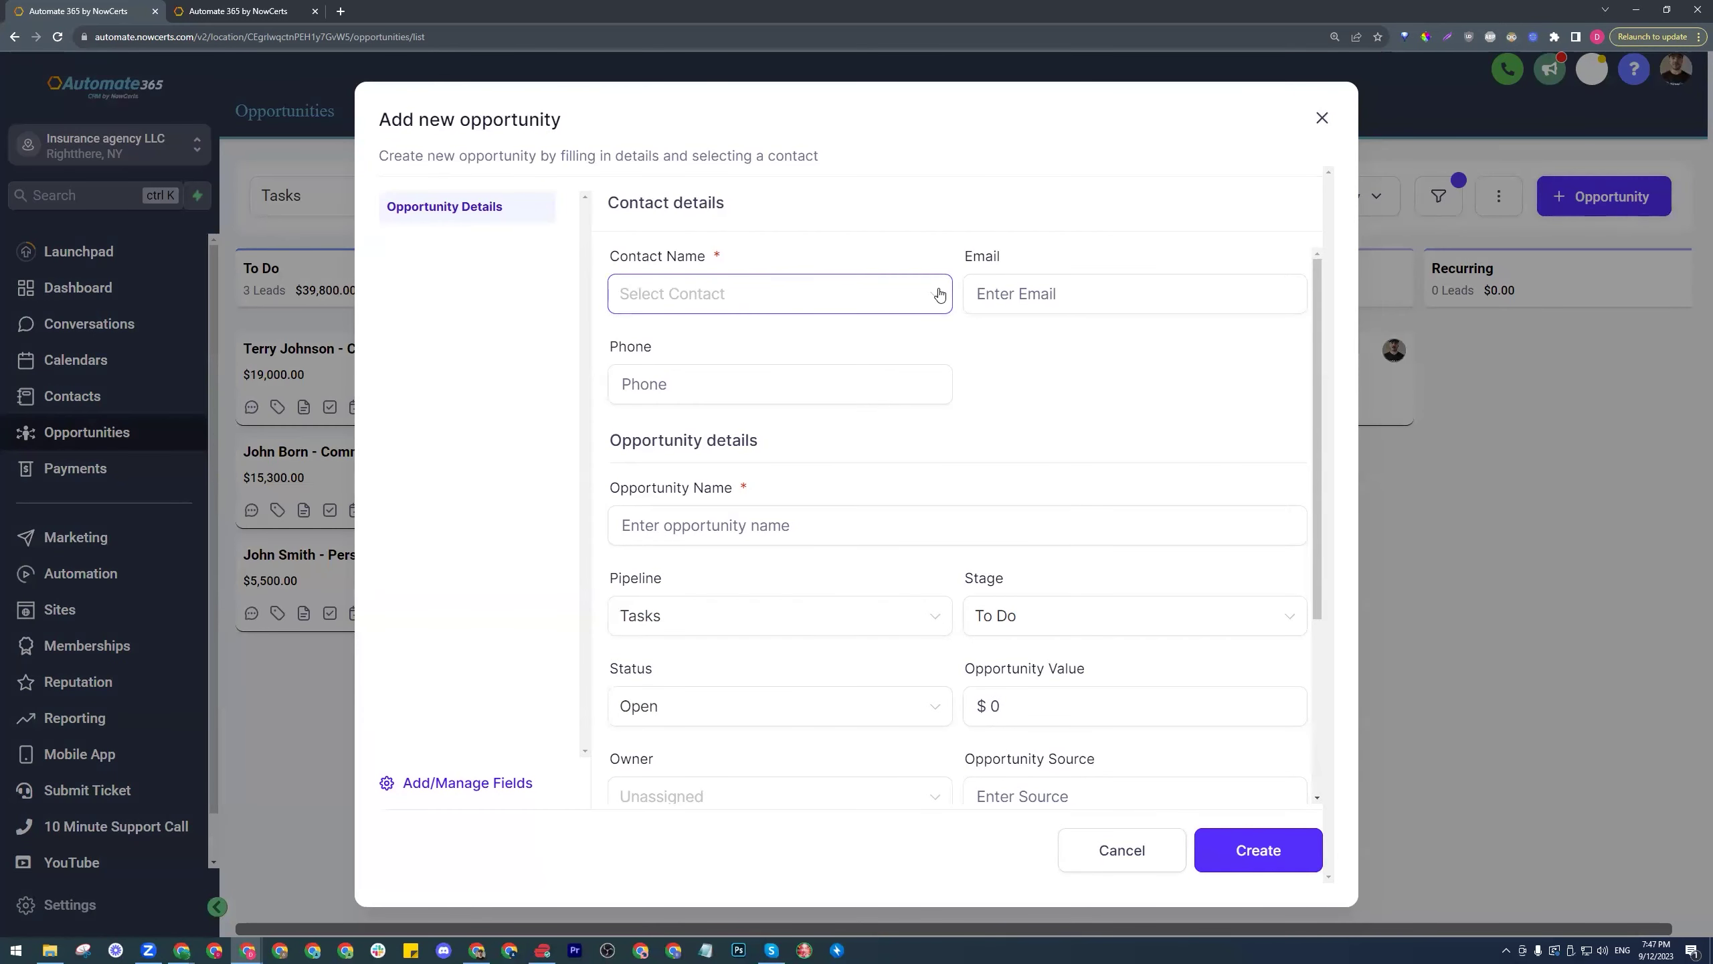
pyautogui.click(938, 295)
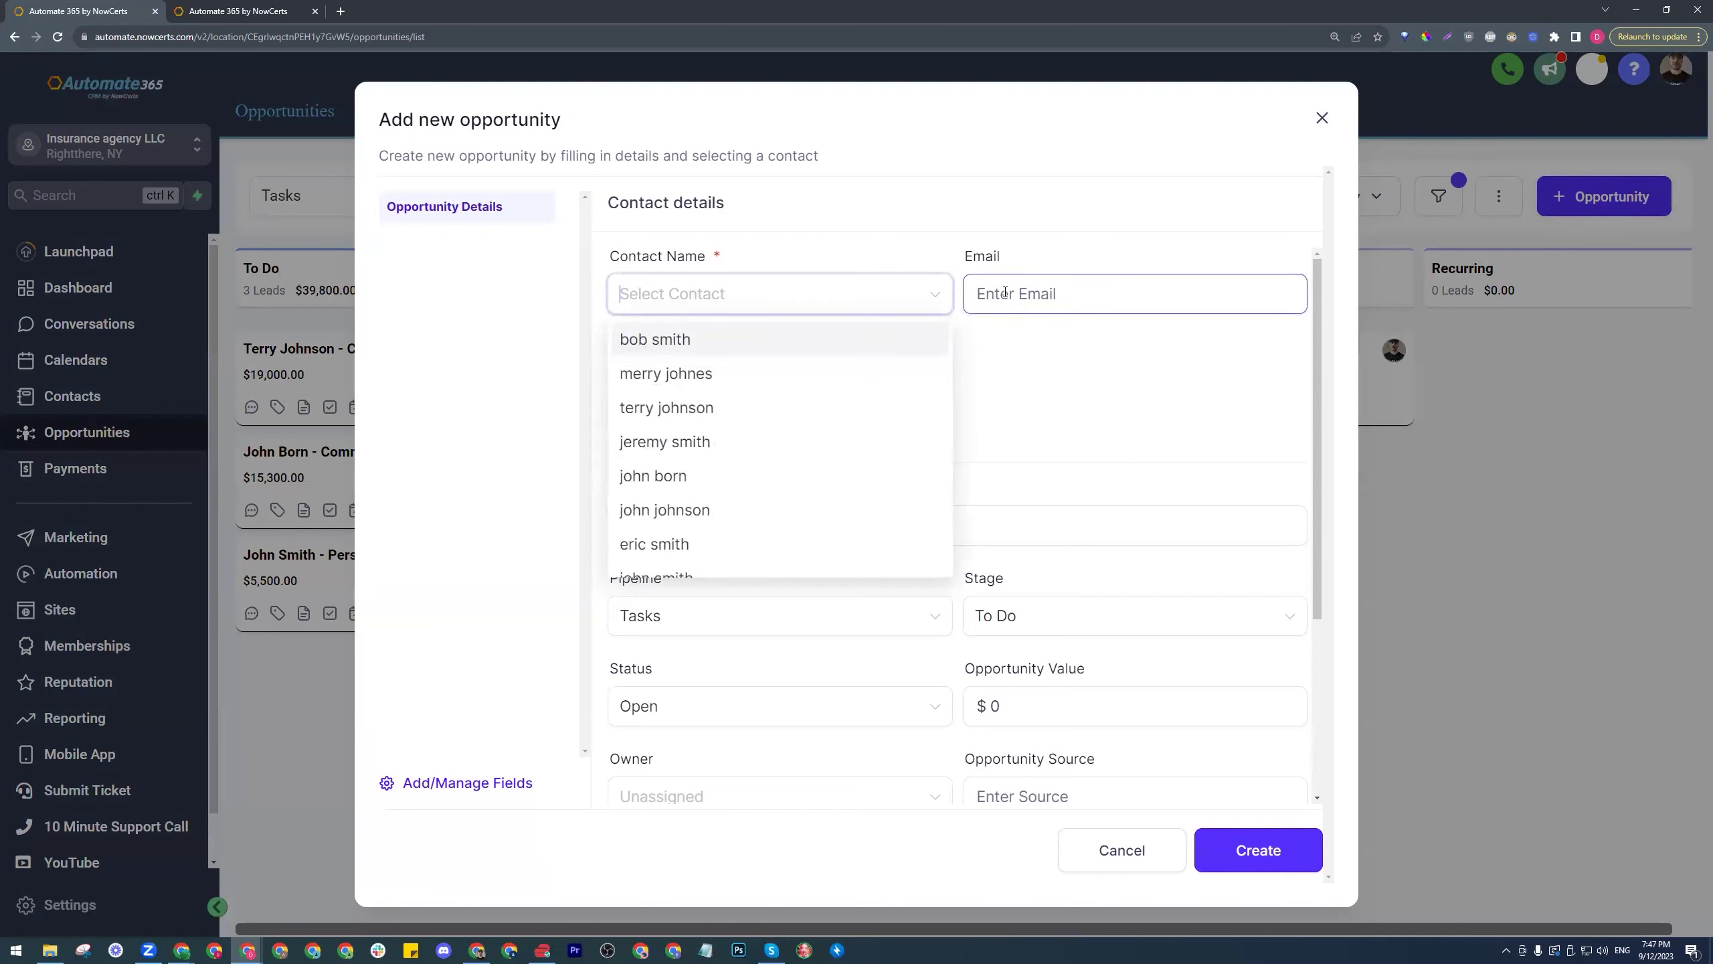
pyautogui.write('Jenny')
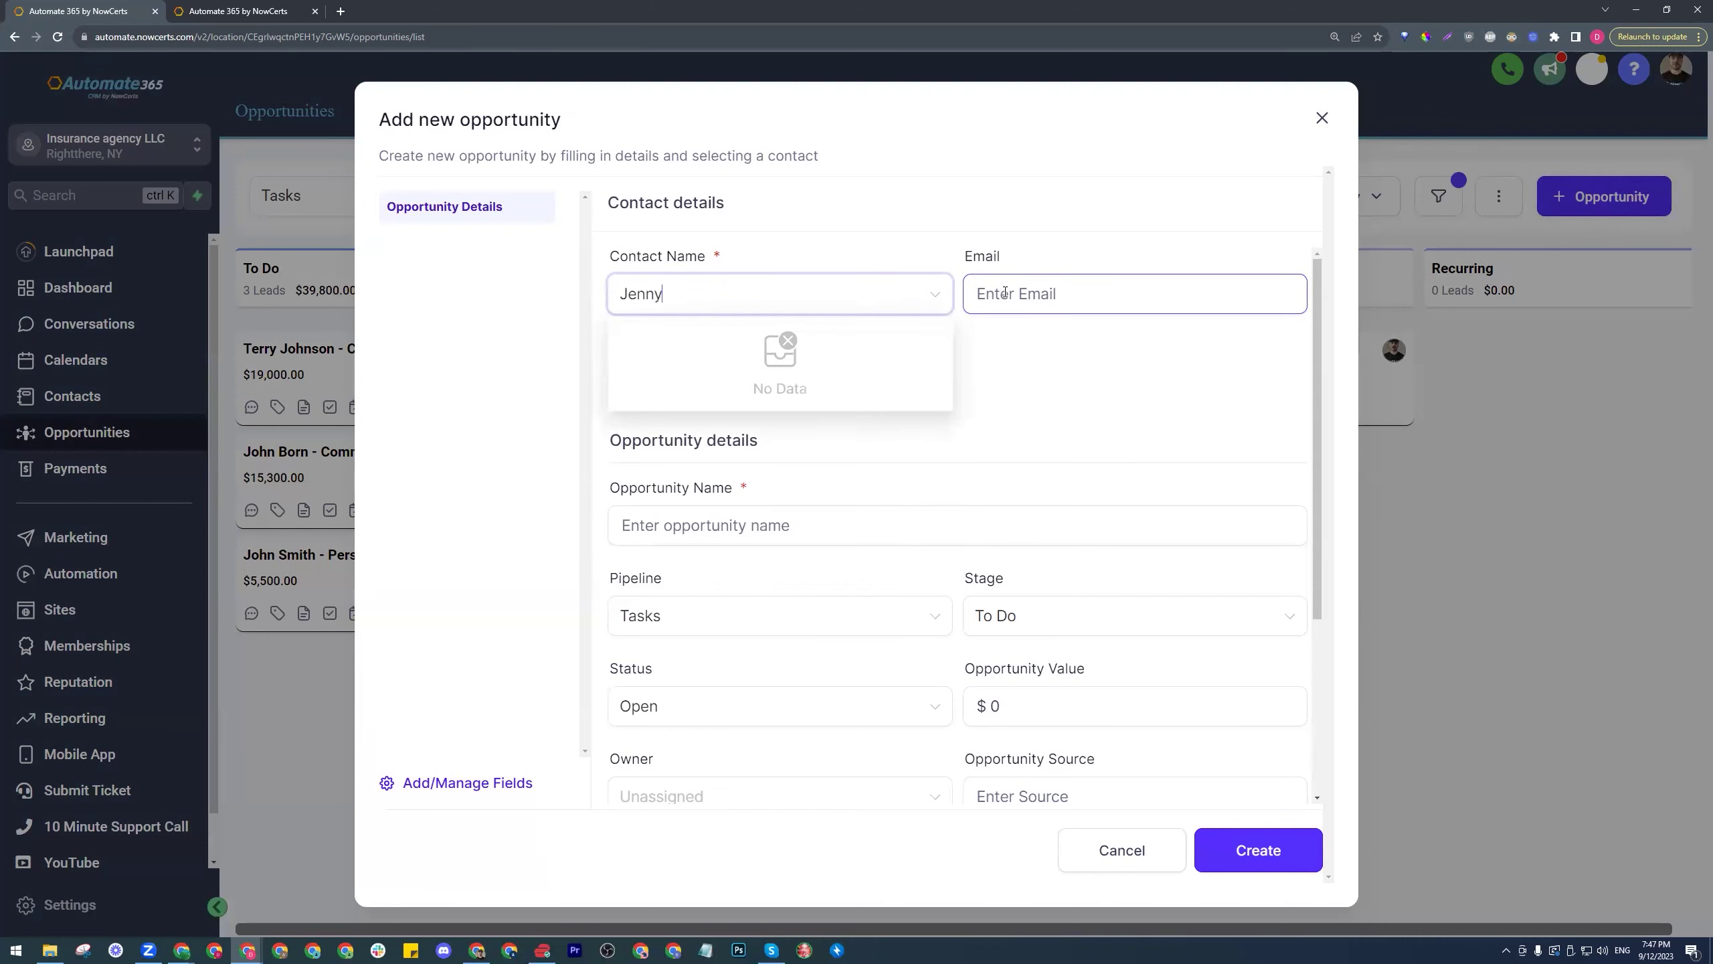
pyautogui.write(' B')
pyautogui.press('BackSpace')
pyautogui.write('Smith')
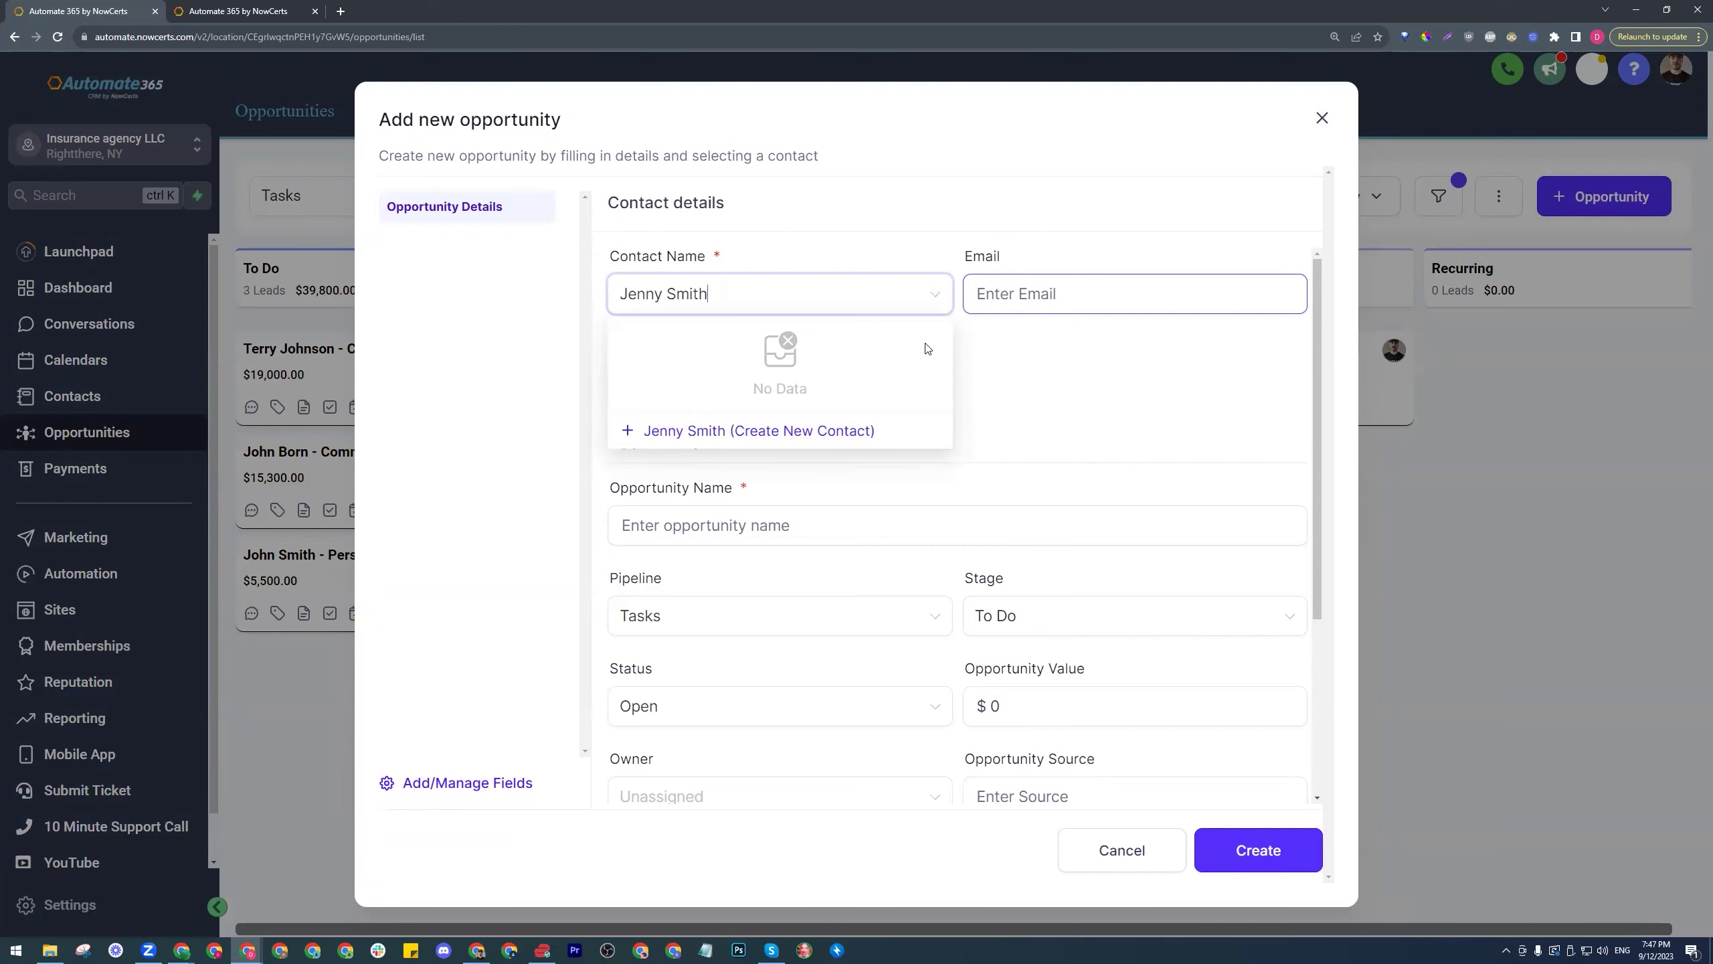
pyautogui.click(765, 430)
pyautogui.click(1094, 296)
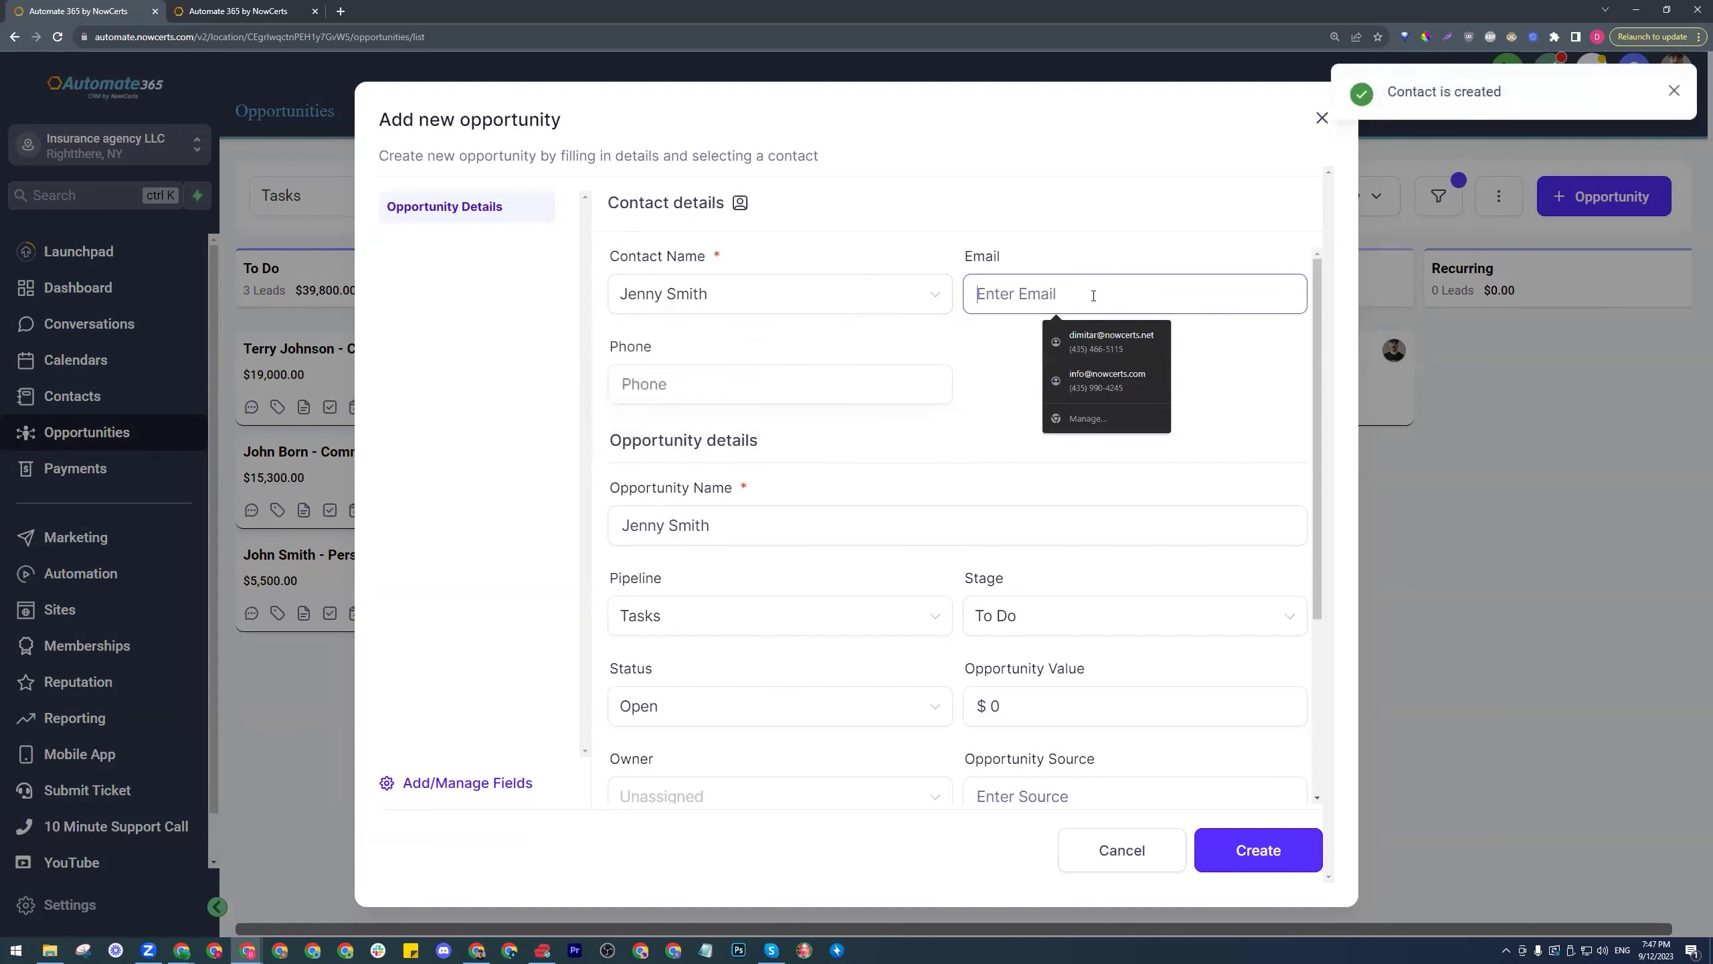
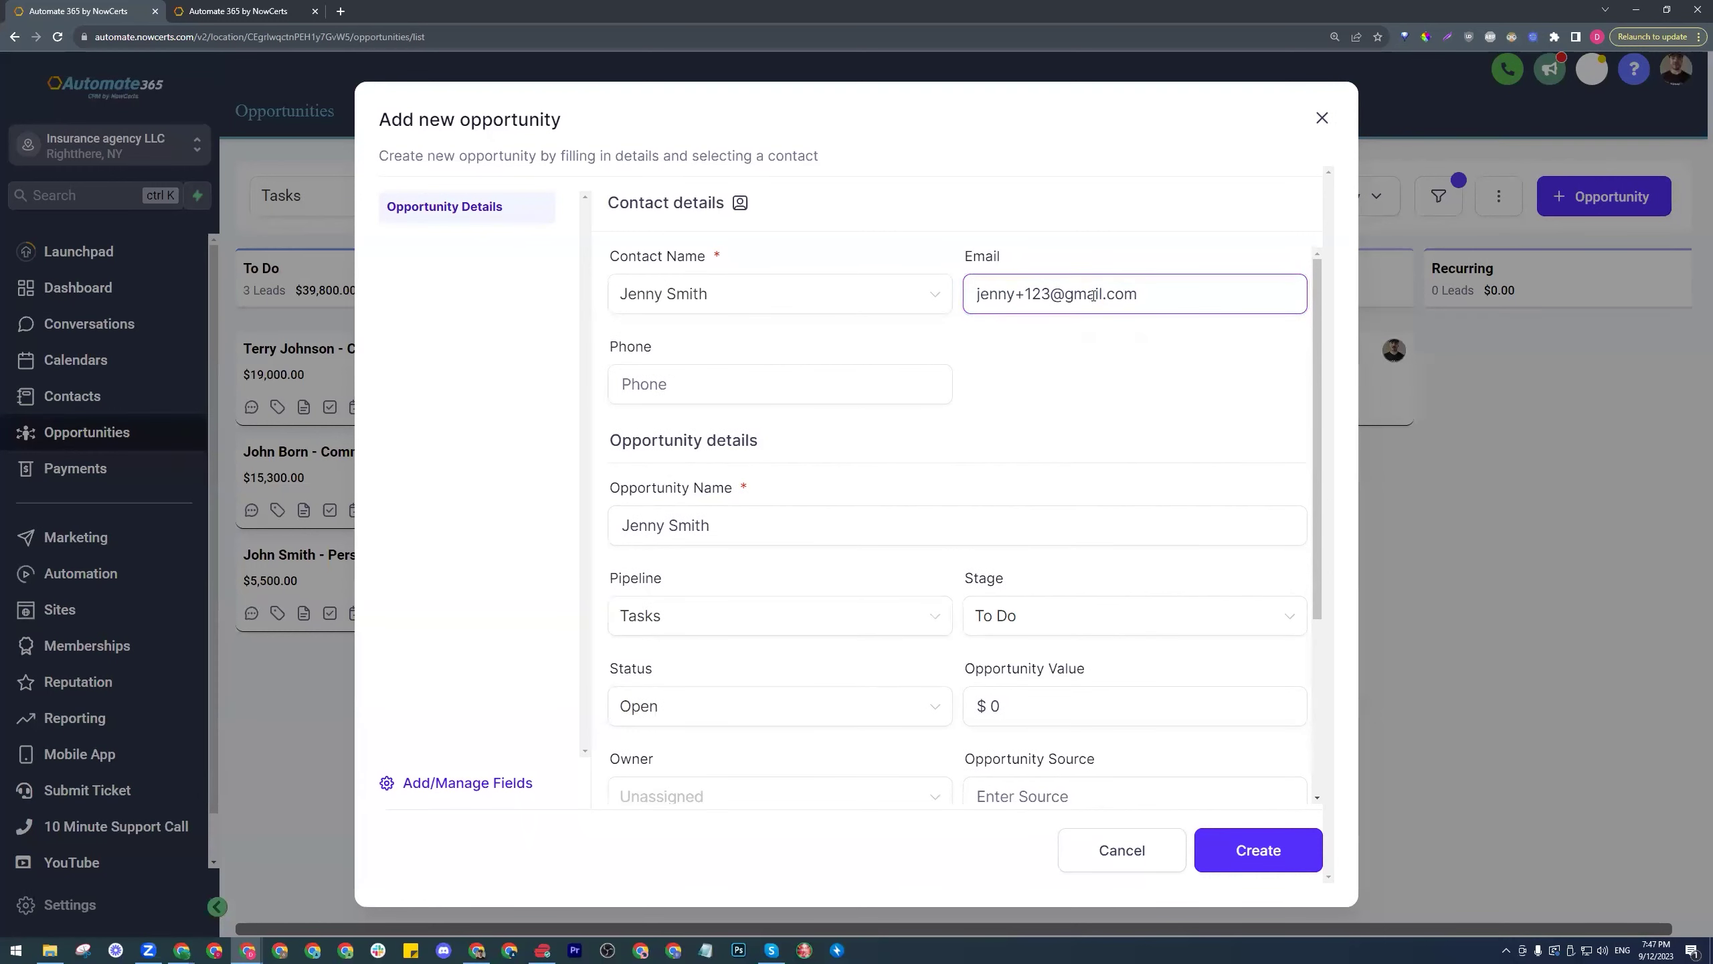
# - Name the opportunity '- Personal', set its value to 500 and assign an owner
pyautogui.click(789, 515)
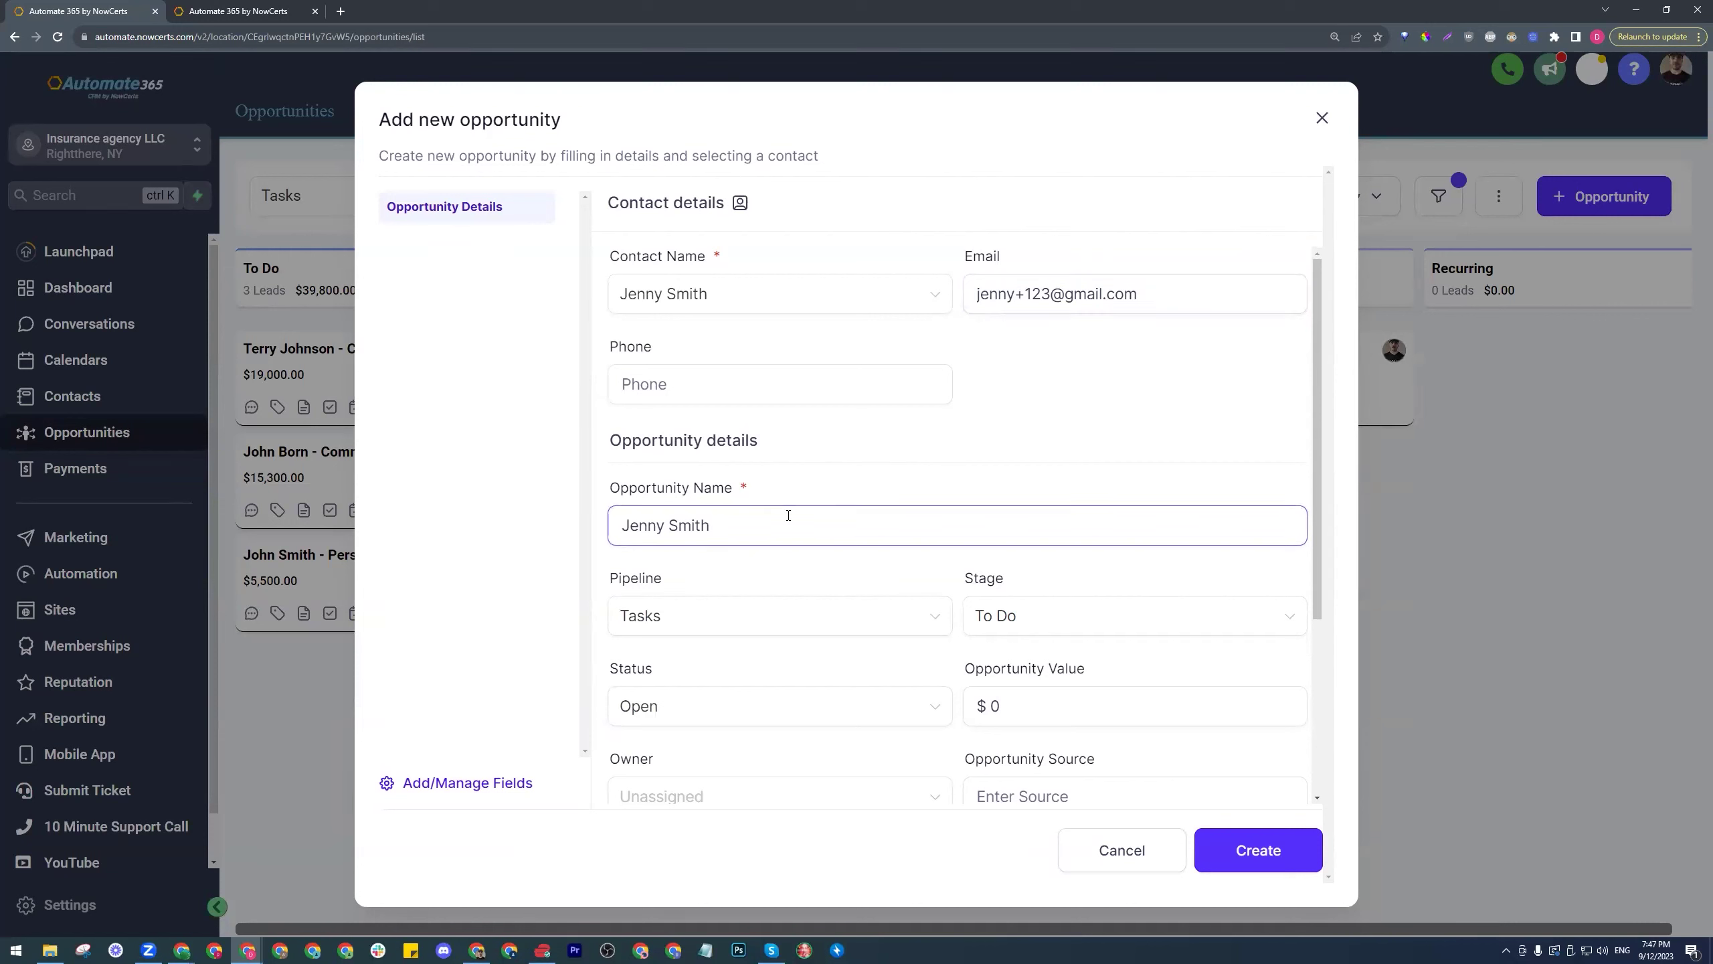
pyautogui.write('Persobn')
pyautogui.press('BackSpace')
pyautogui.press('BackSpace')
pyautogui.write('nal')
pyautogui.scroll(-4, 790, 508)
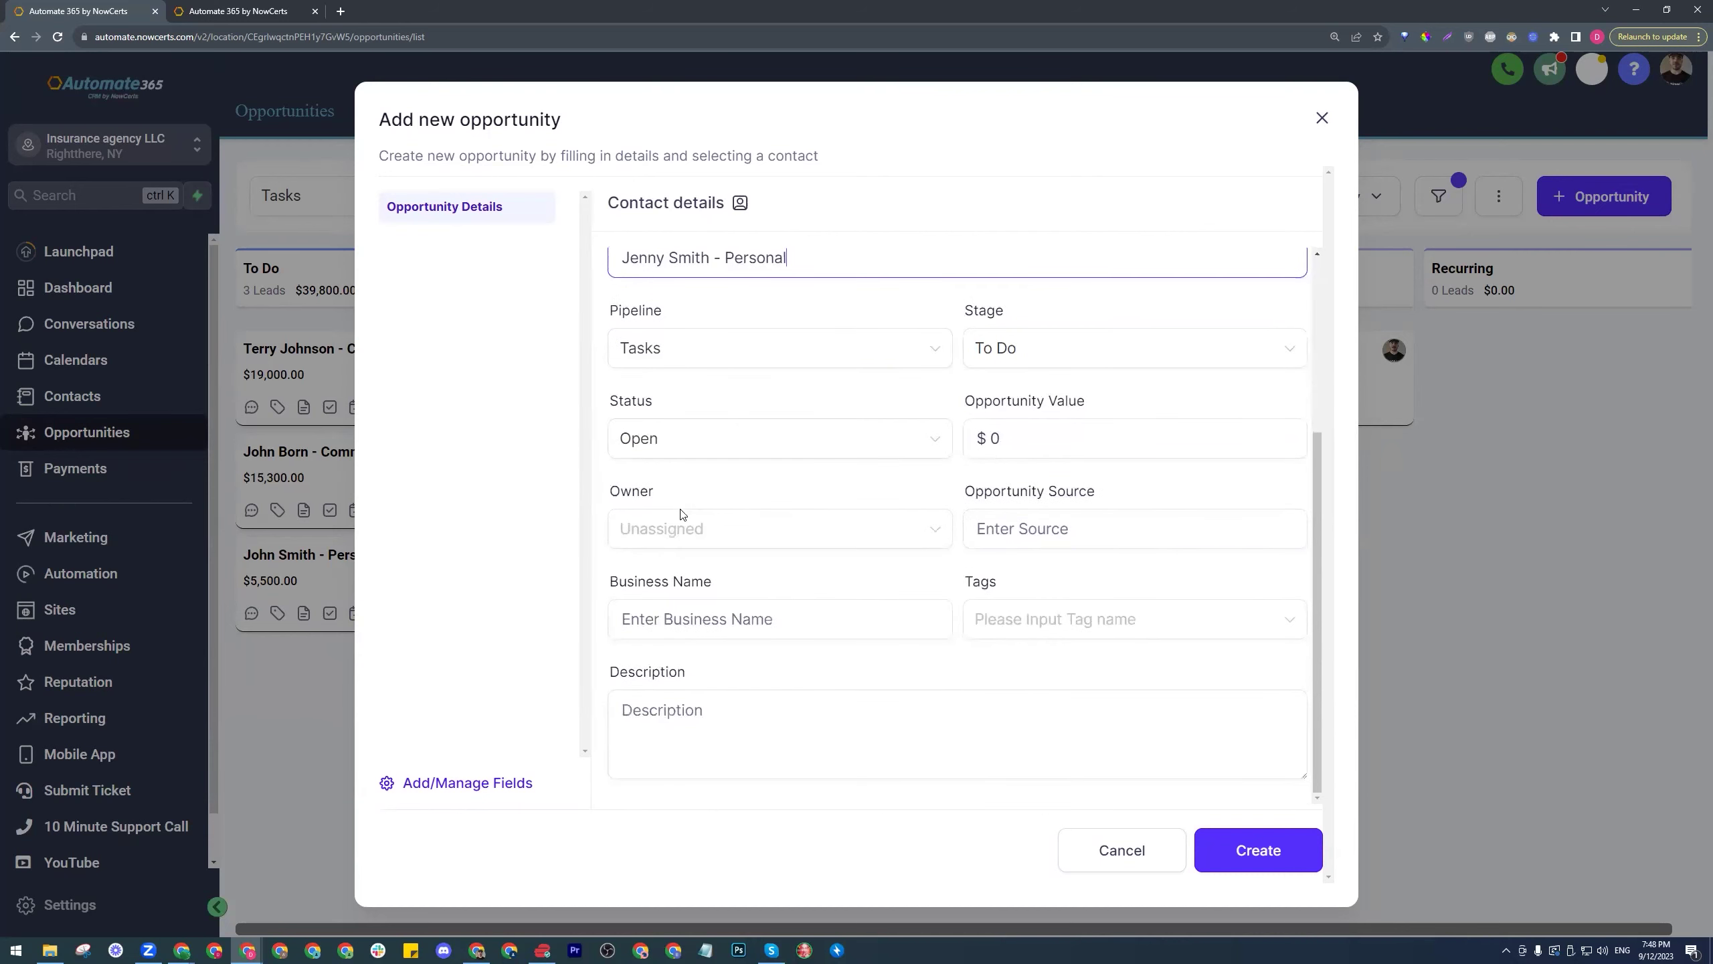
pyautogui.click(1066, 438)
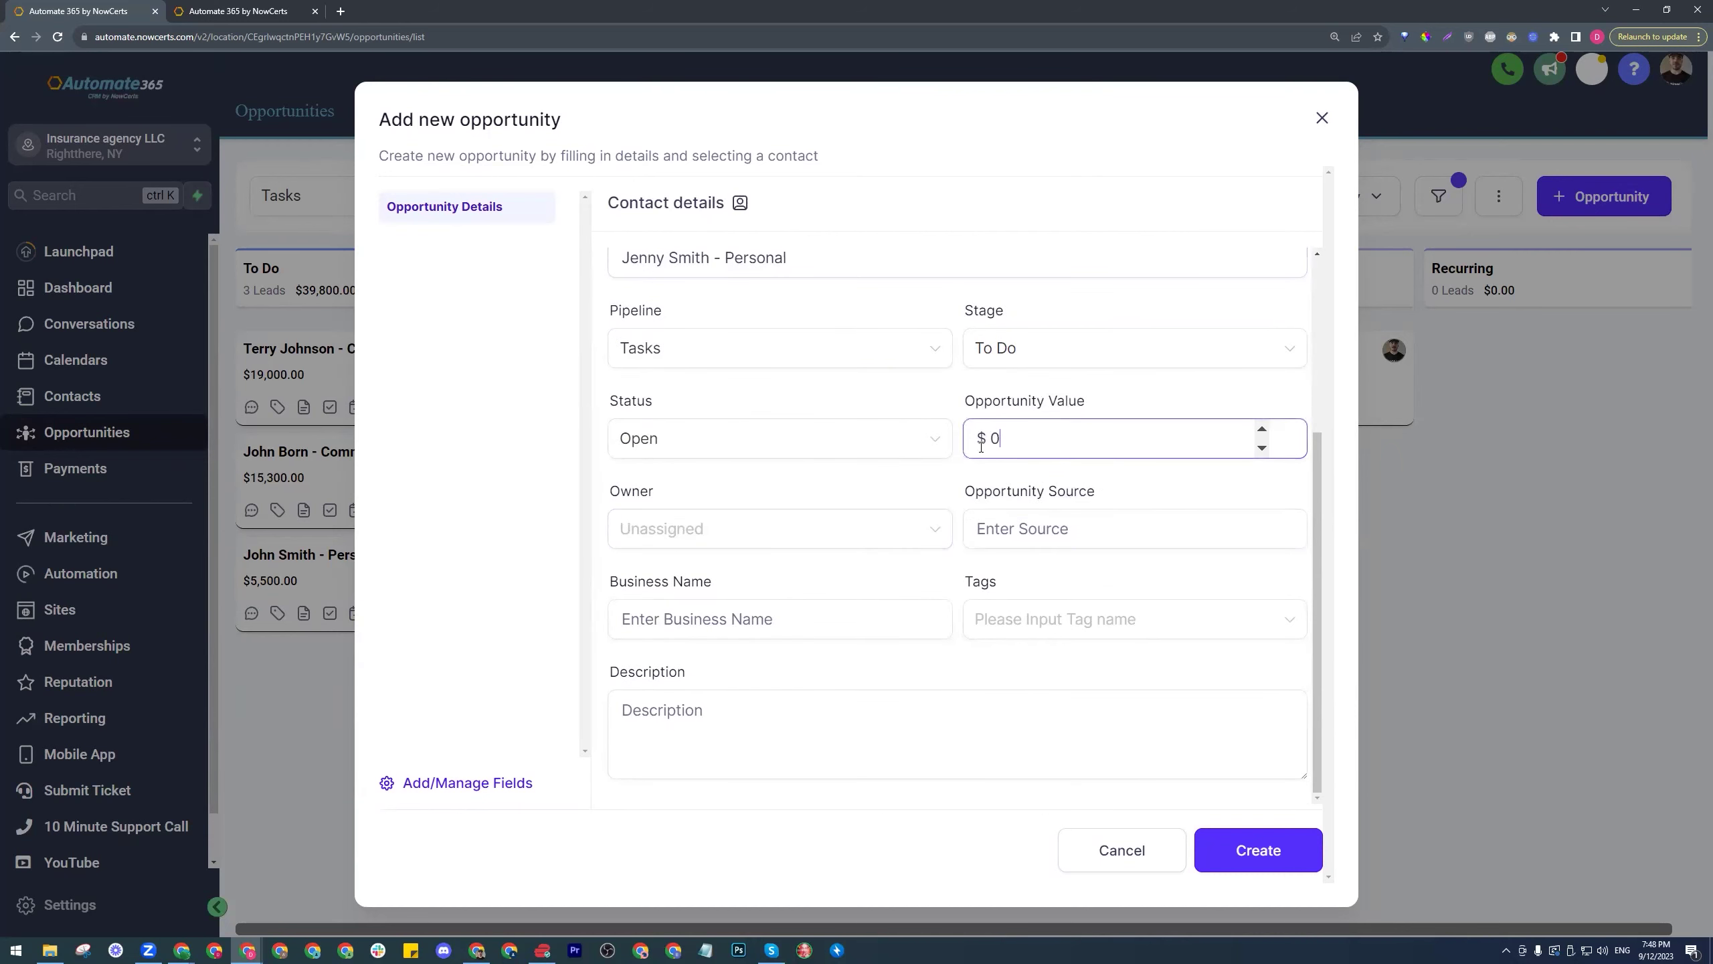
pyautogui.doubleClick(1066, 438)
pyautogui.write('500')
pyautogui.click(923, 531)
pyautogui.click(710, 614)
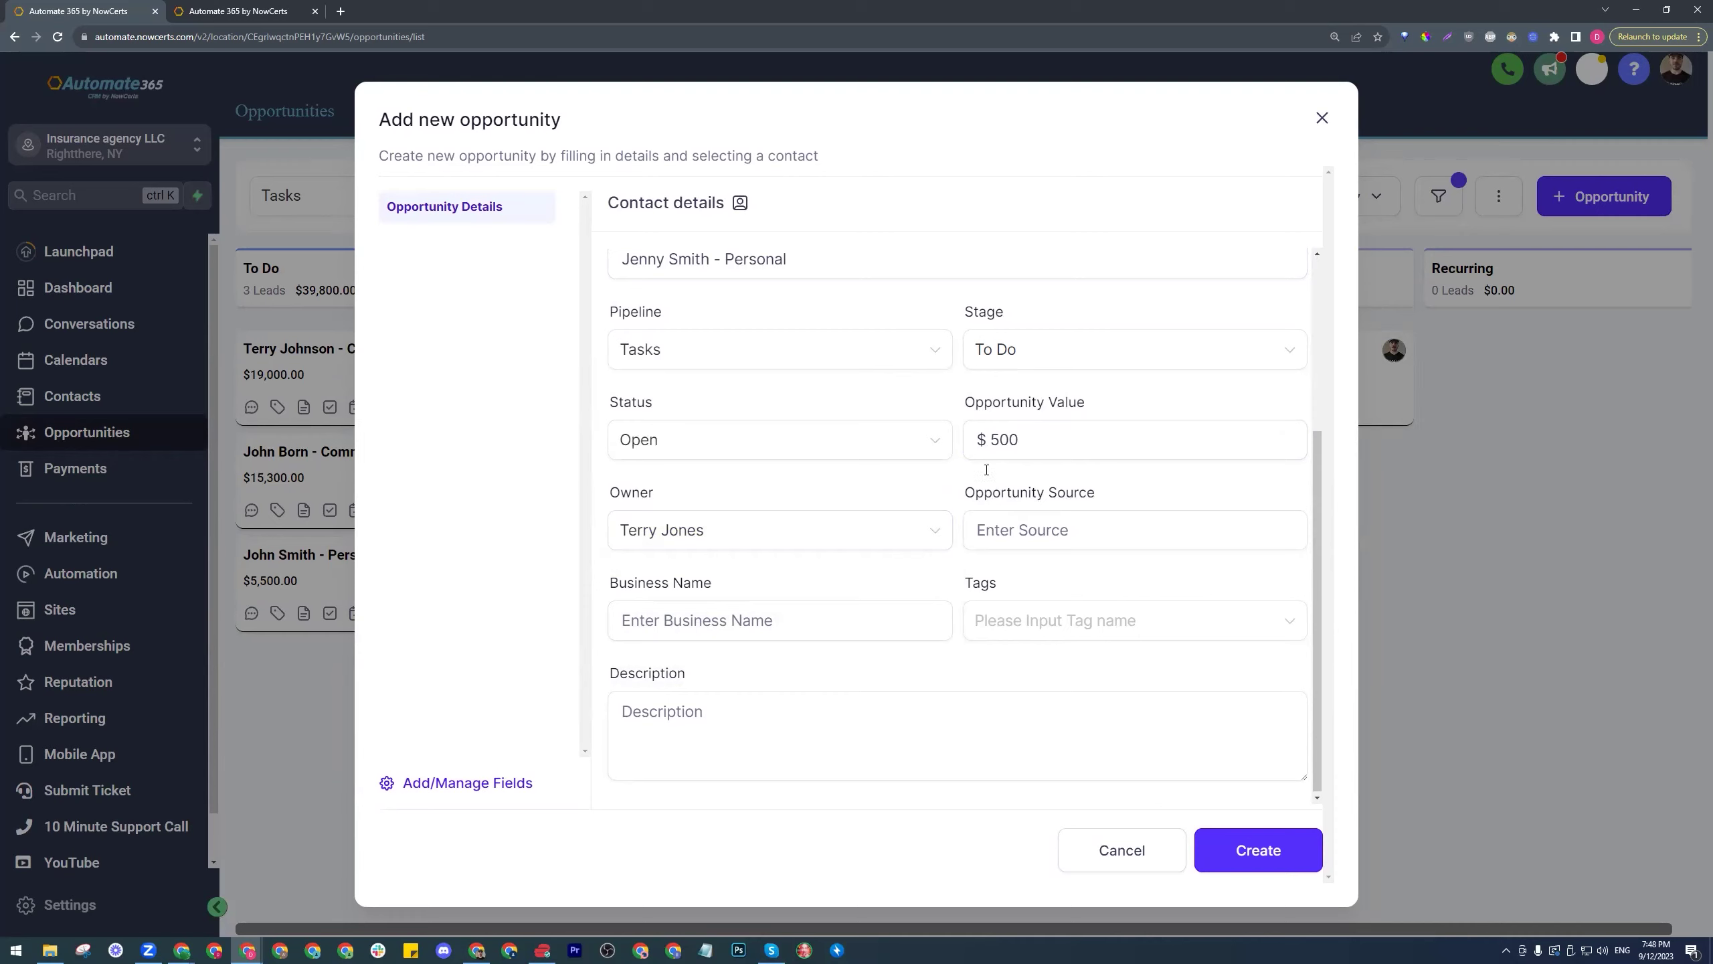
pyautogui.scroll(2, 948, 463)
pyautogui.scroll(-1, 941, 456)
pyautogui.scroll(-1, 943, 459)
# - Create the Personal opportunity and check off its 'Complete application form for personal quote' task
pyautogui.click(1241, 844)
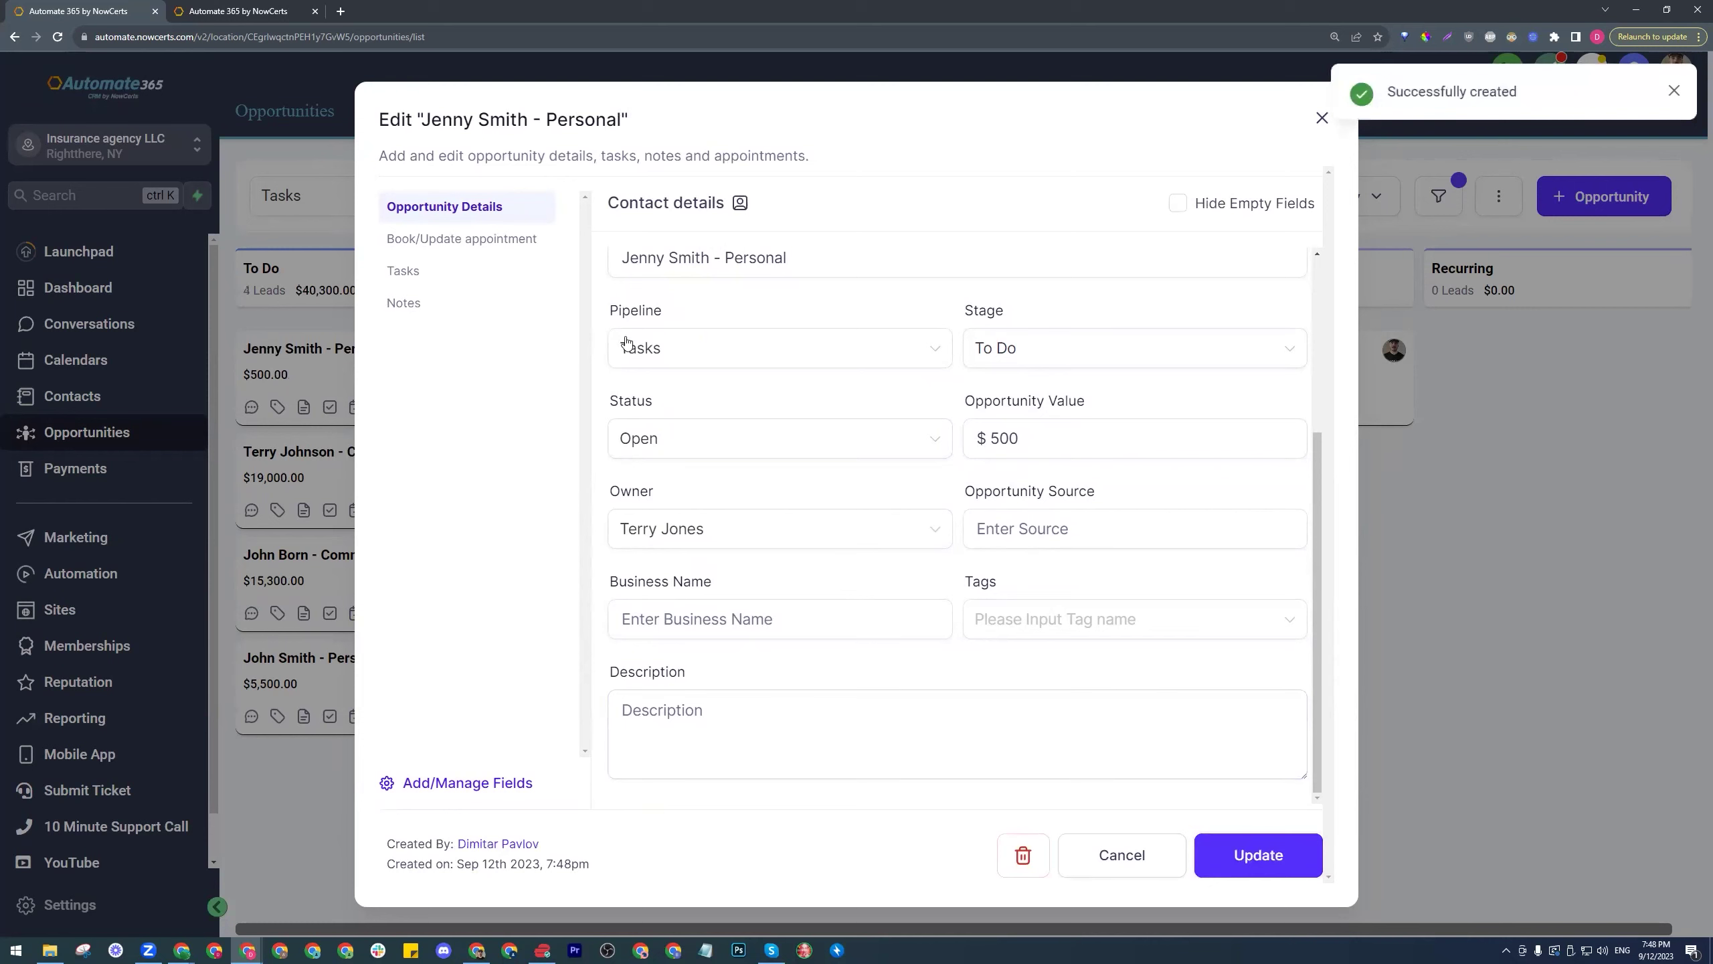
pyautogui.click(404, 271)
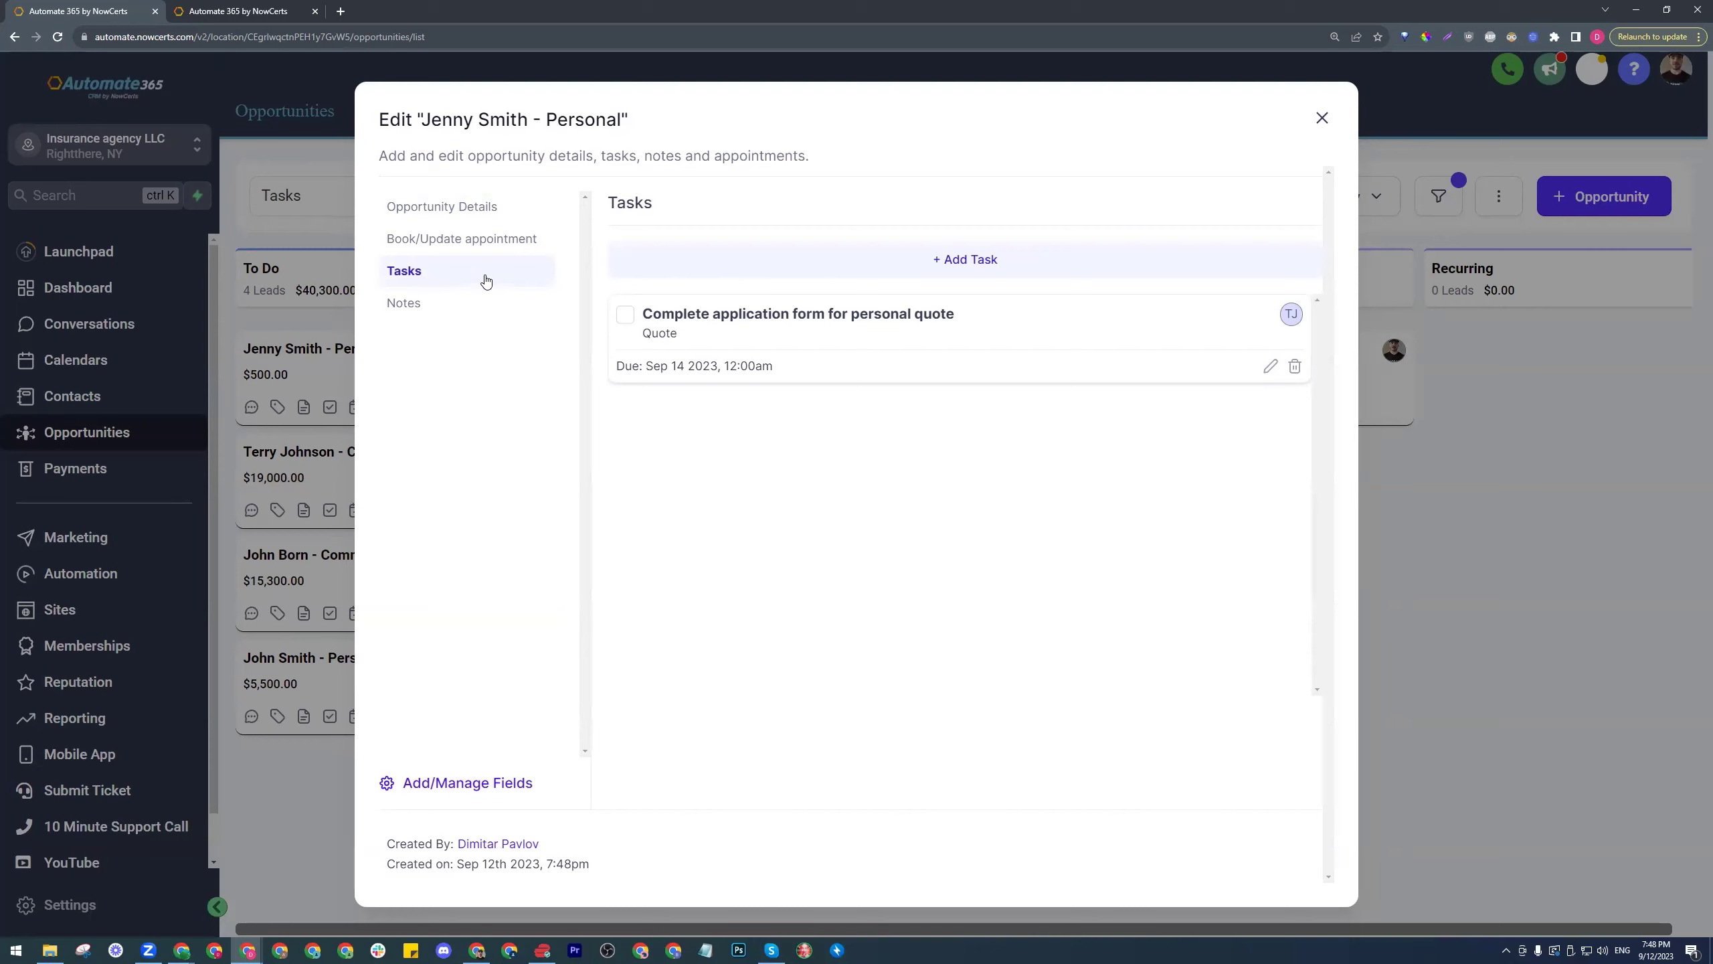
pyautogui.click(627, 316)
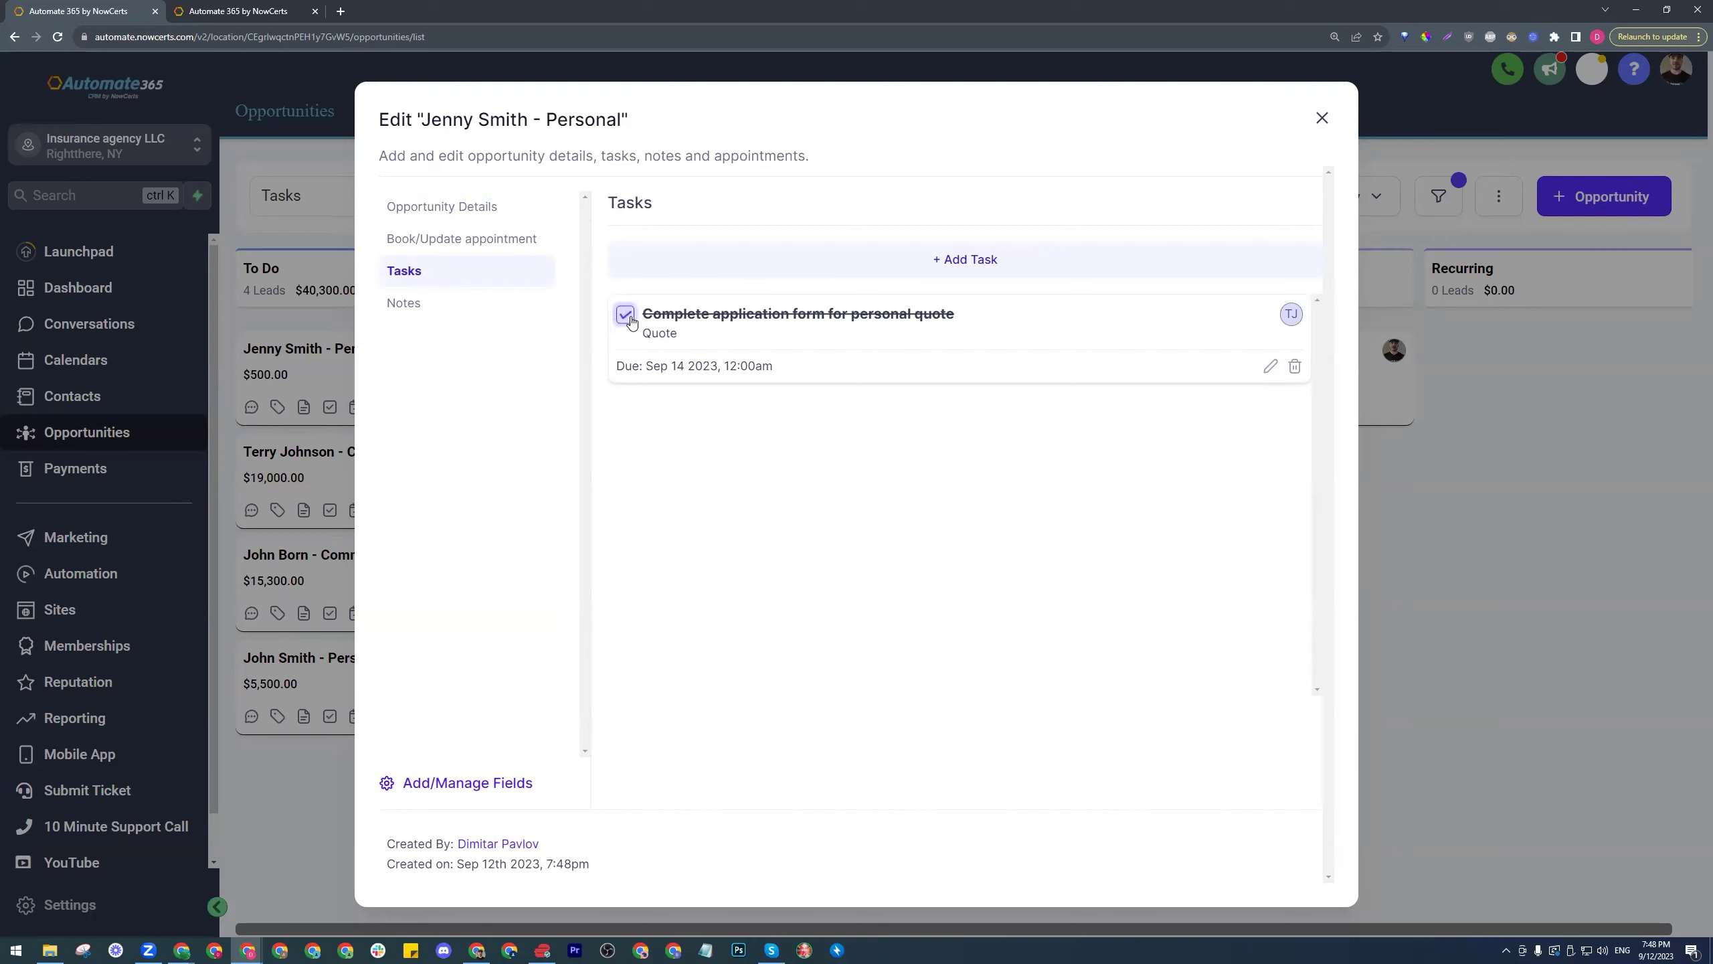
pyautogui.click(1321, 119)
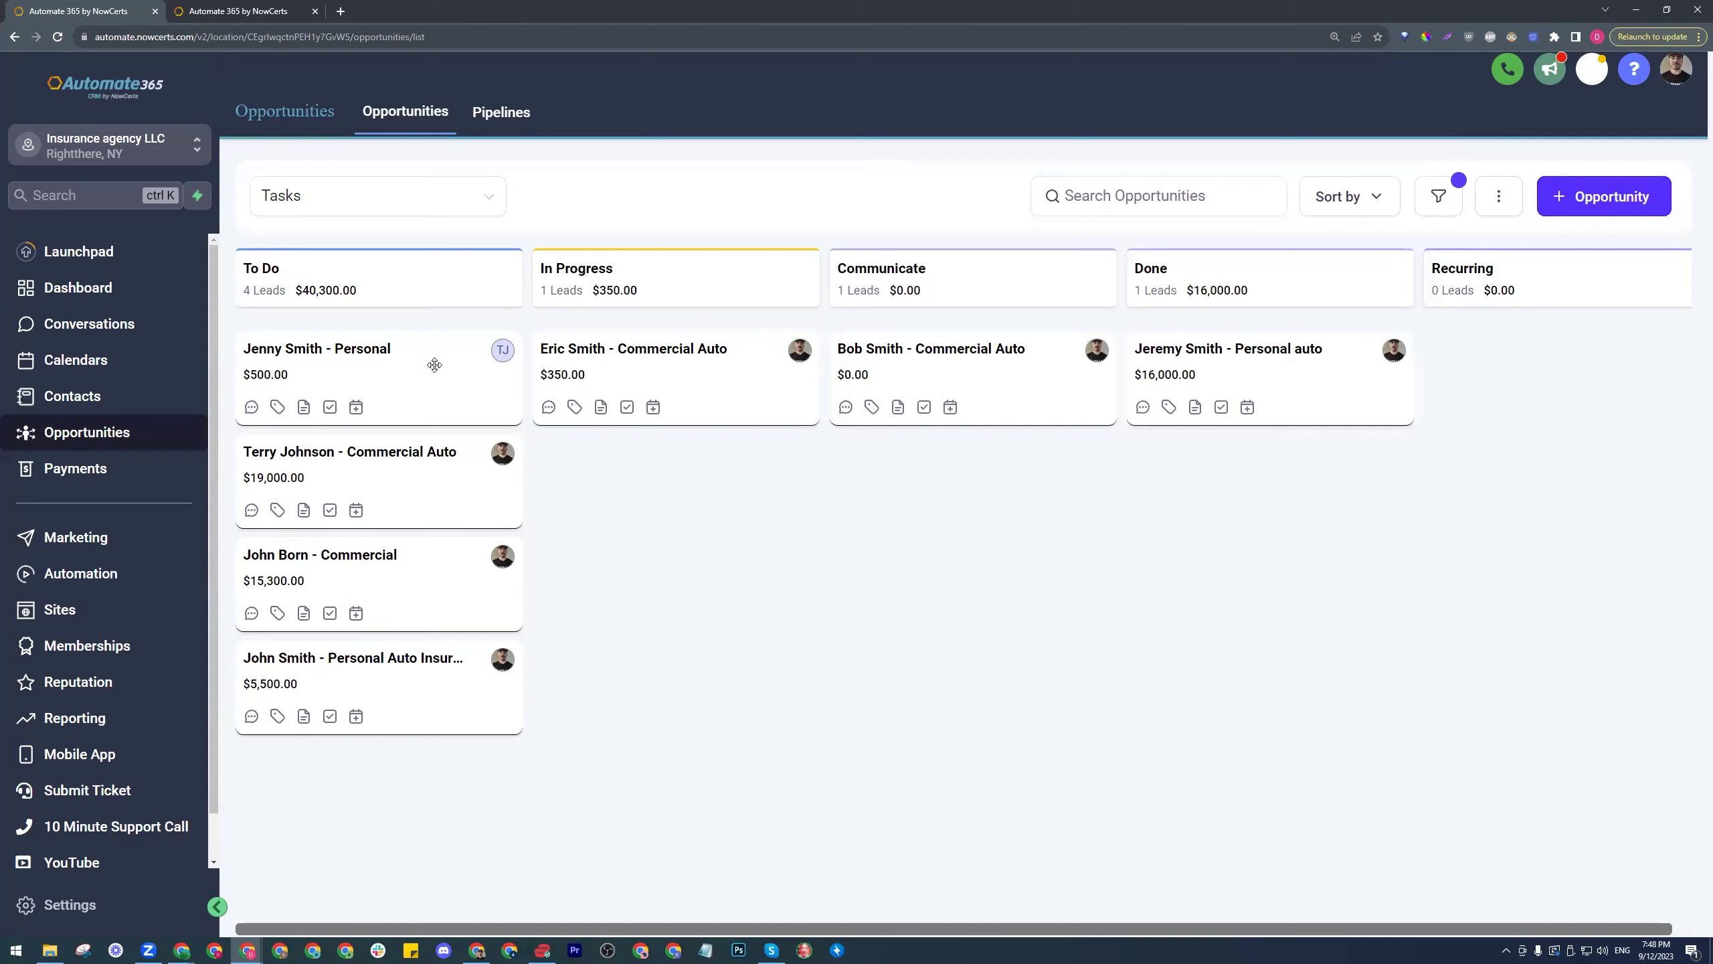
# - Move the Personal card to In Progress and tick 'Call the customer within 10 minutes'
pyautogui.moveTo(434, 365); pyautogui.dragTo(715, 344)
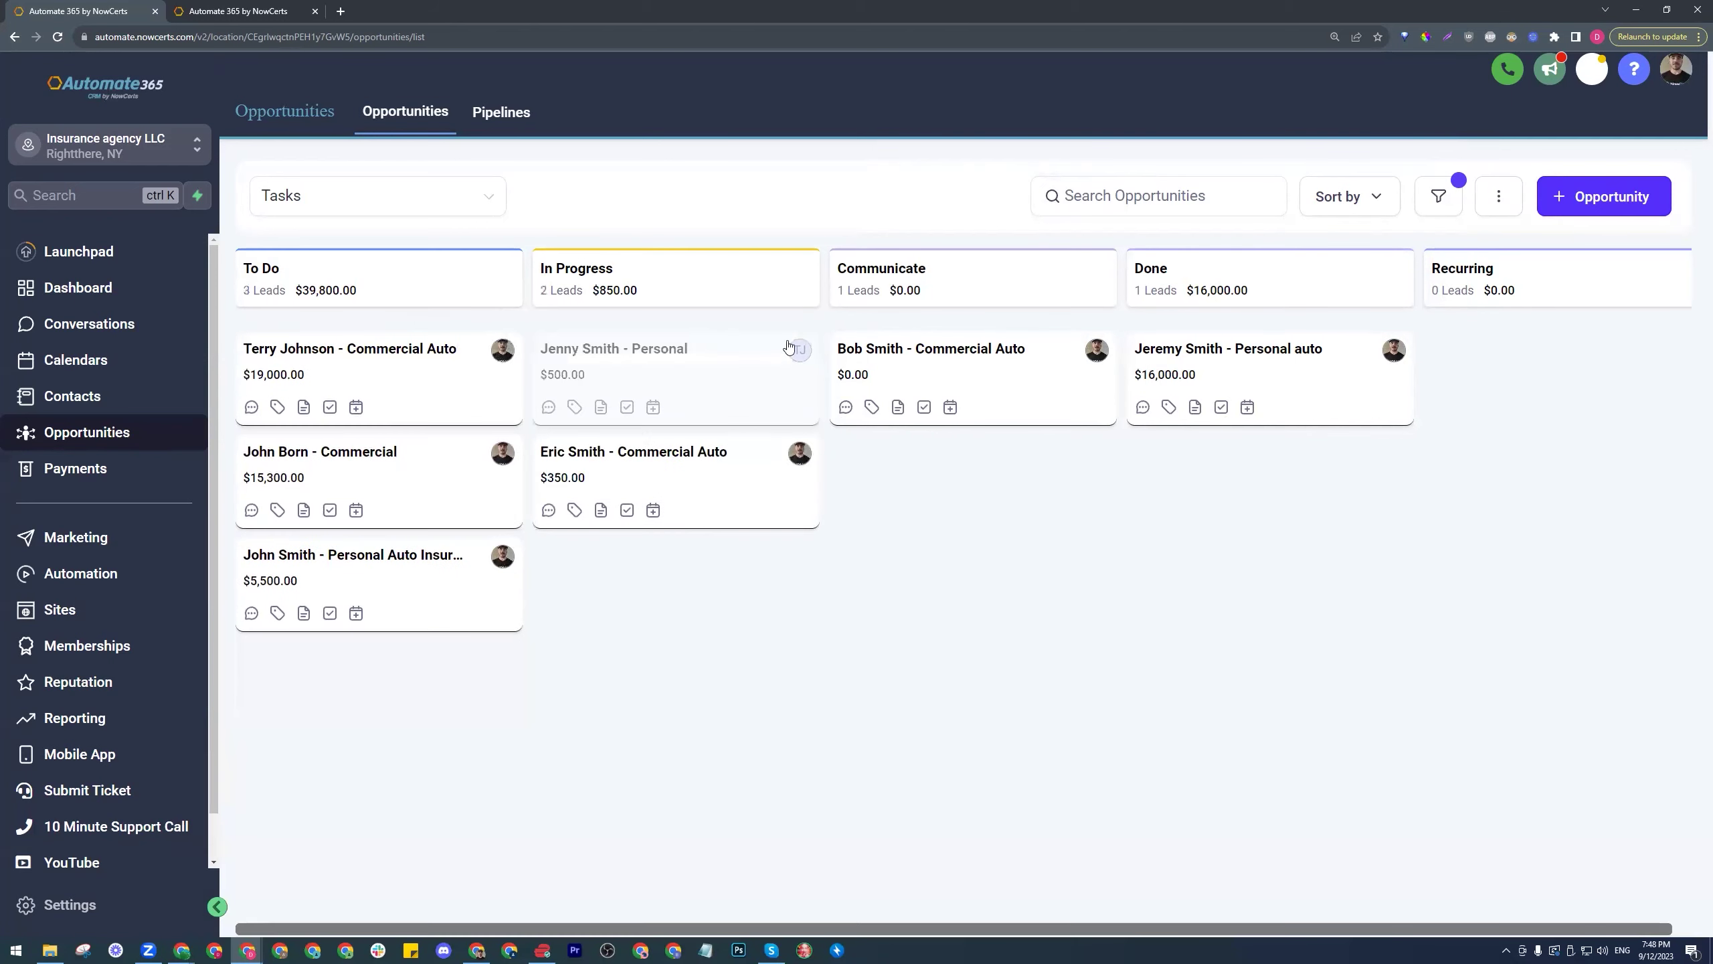
pyautogui.click(710, 372)
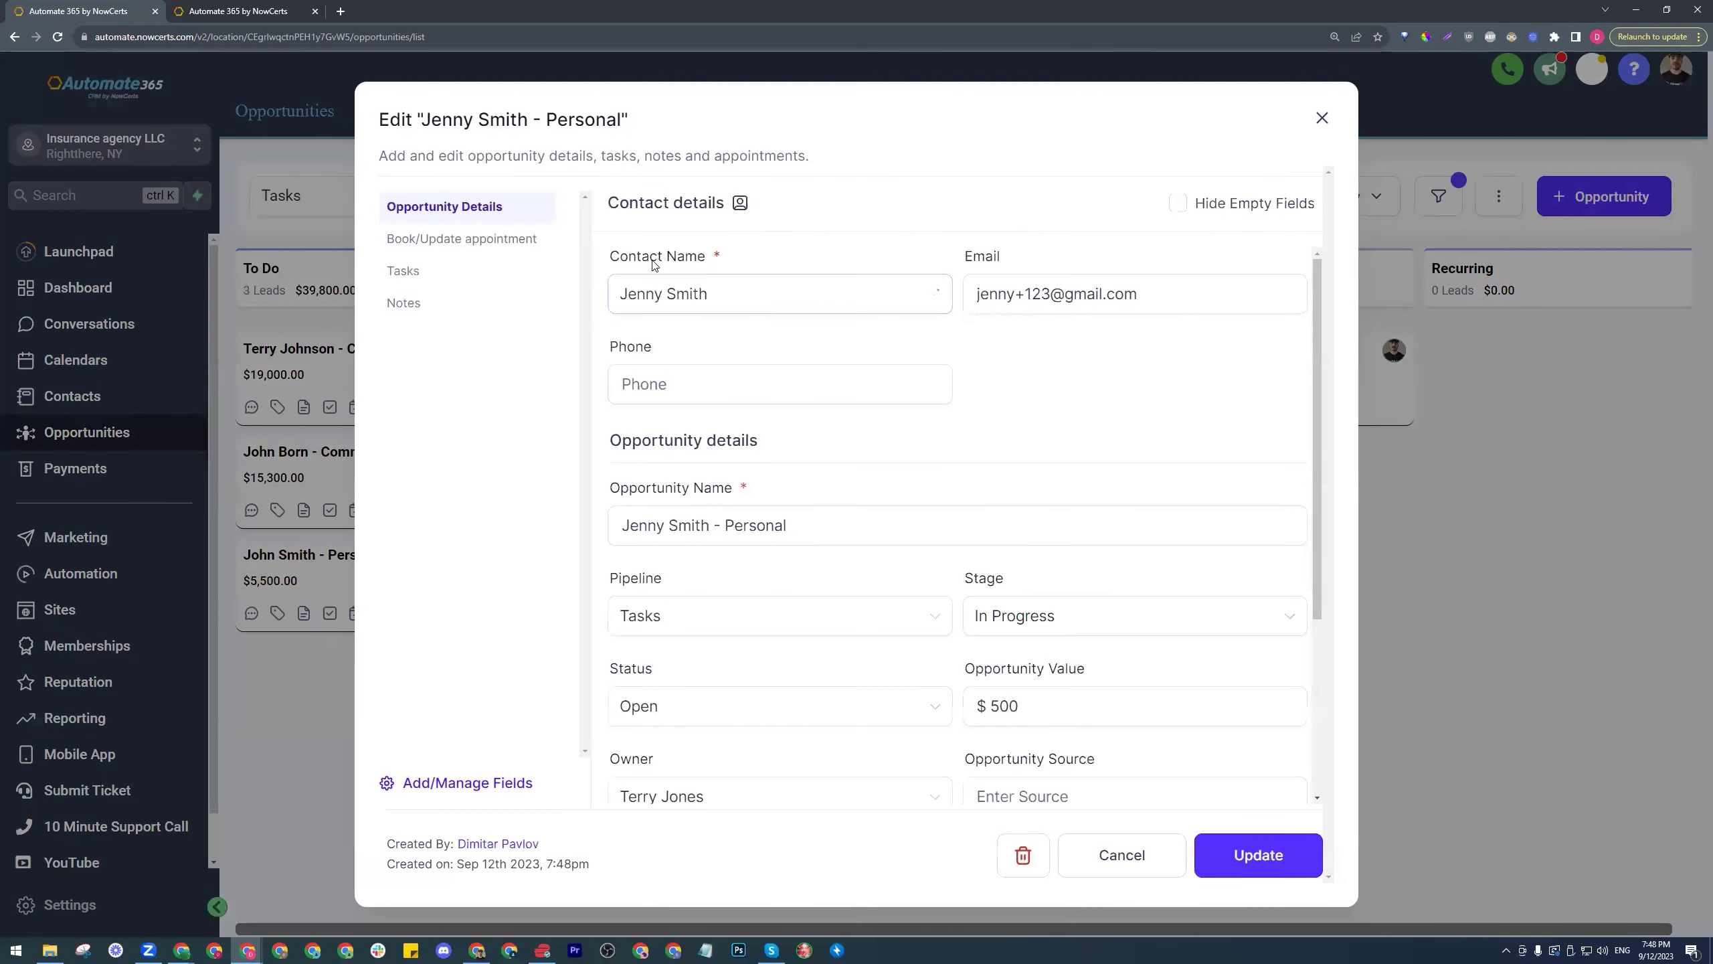
pyautogui.click(431, 275)
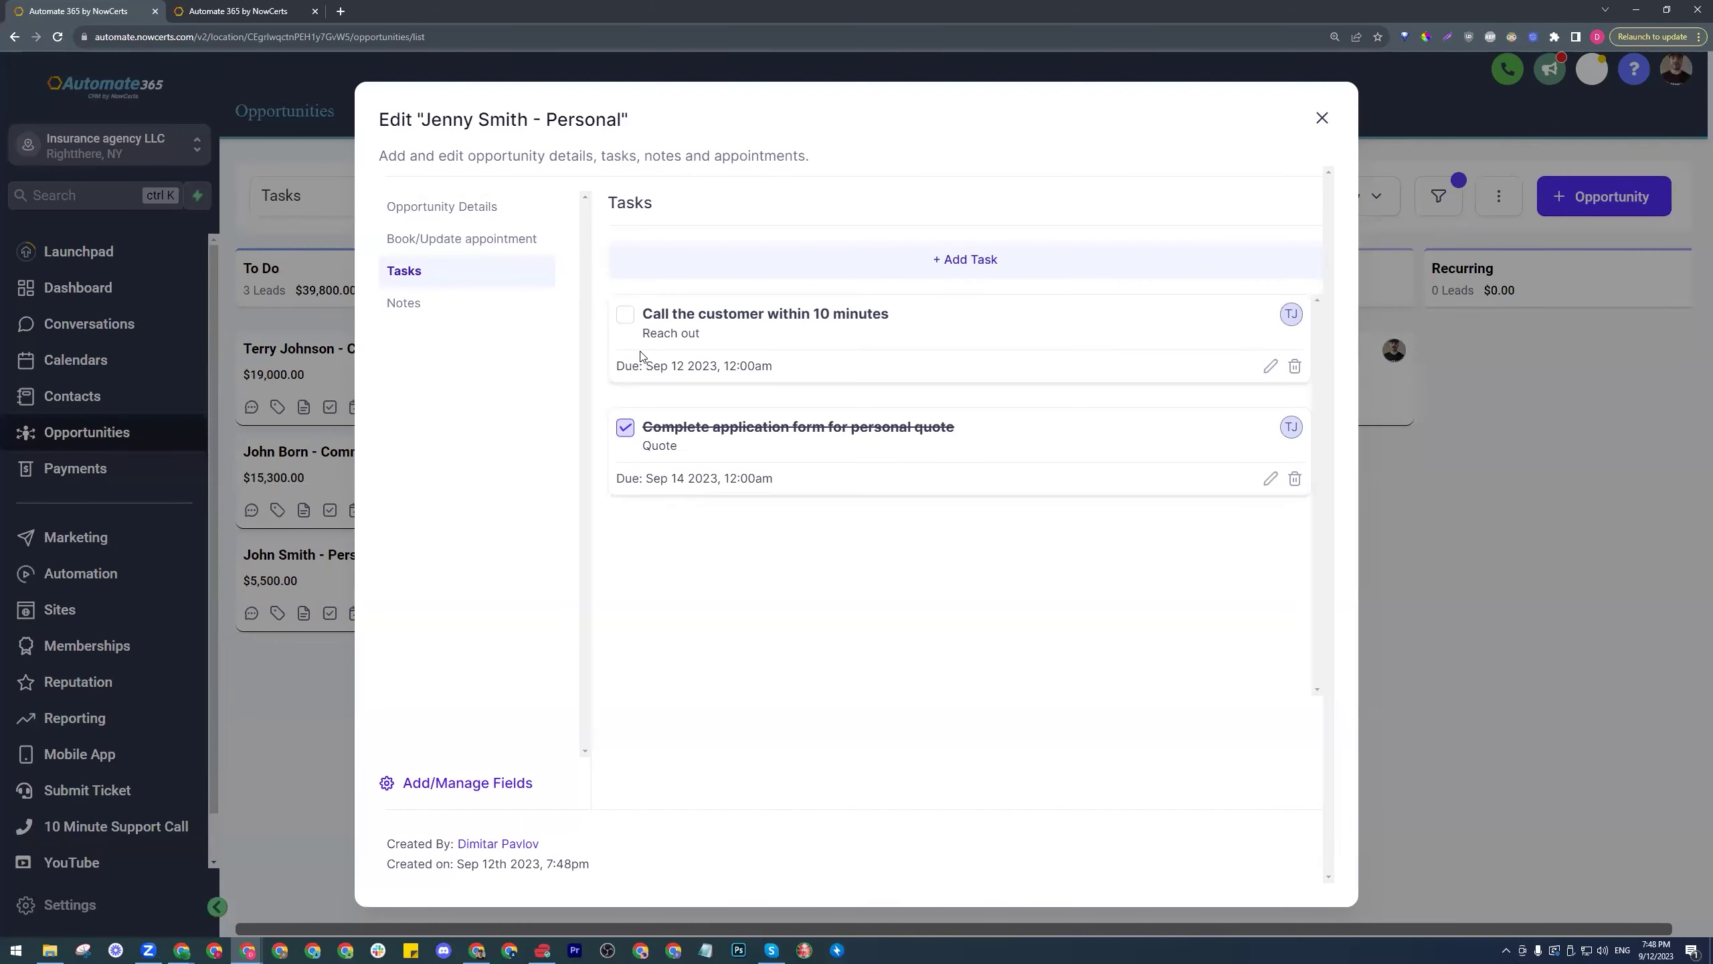
pyautogui.click(625, 315)
pyautogui.click(1322, 123)
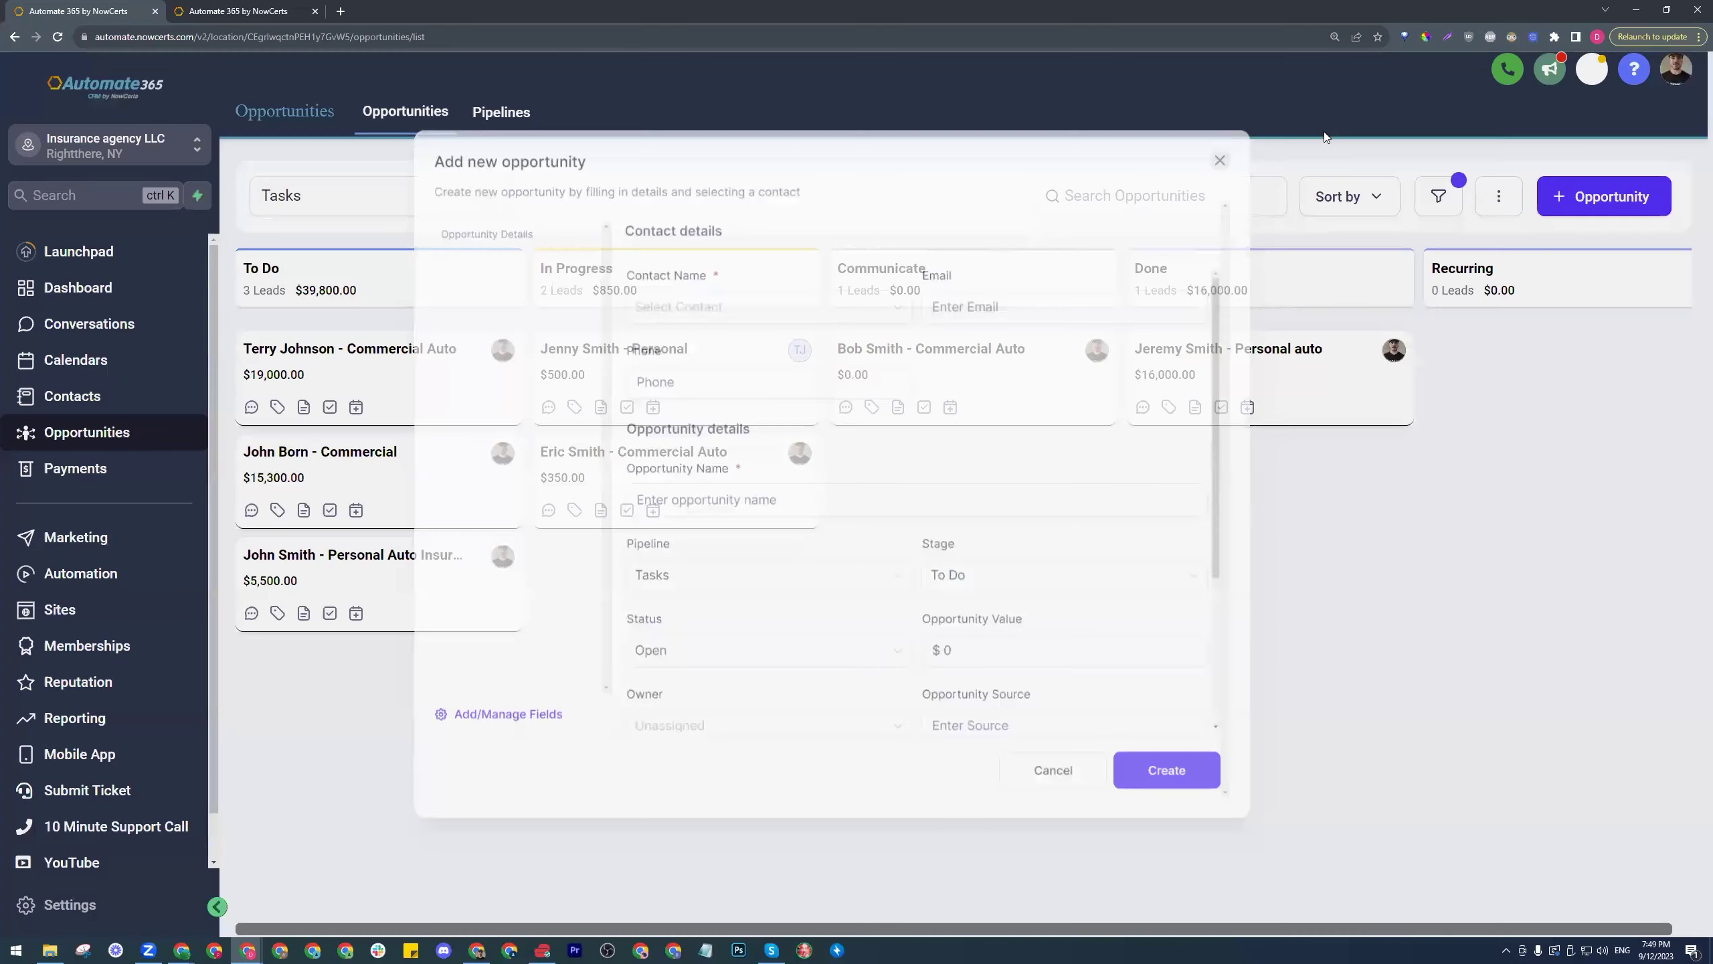
# - Reopen the Personal opportunity, select the word Personal in its name, and close without changes
pyautogui.click(729, 381)
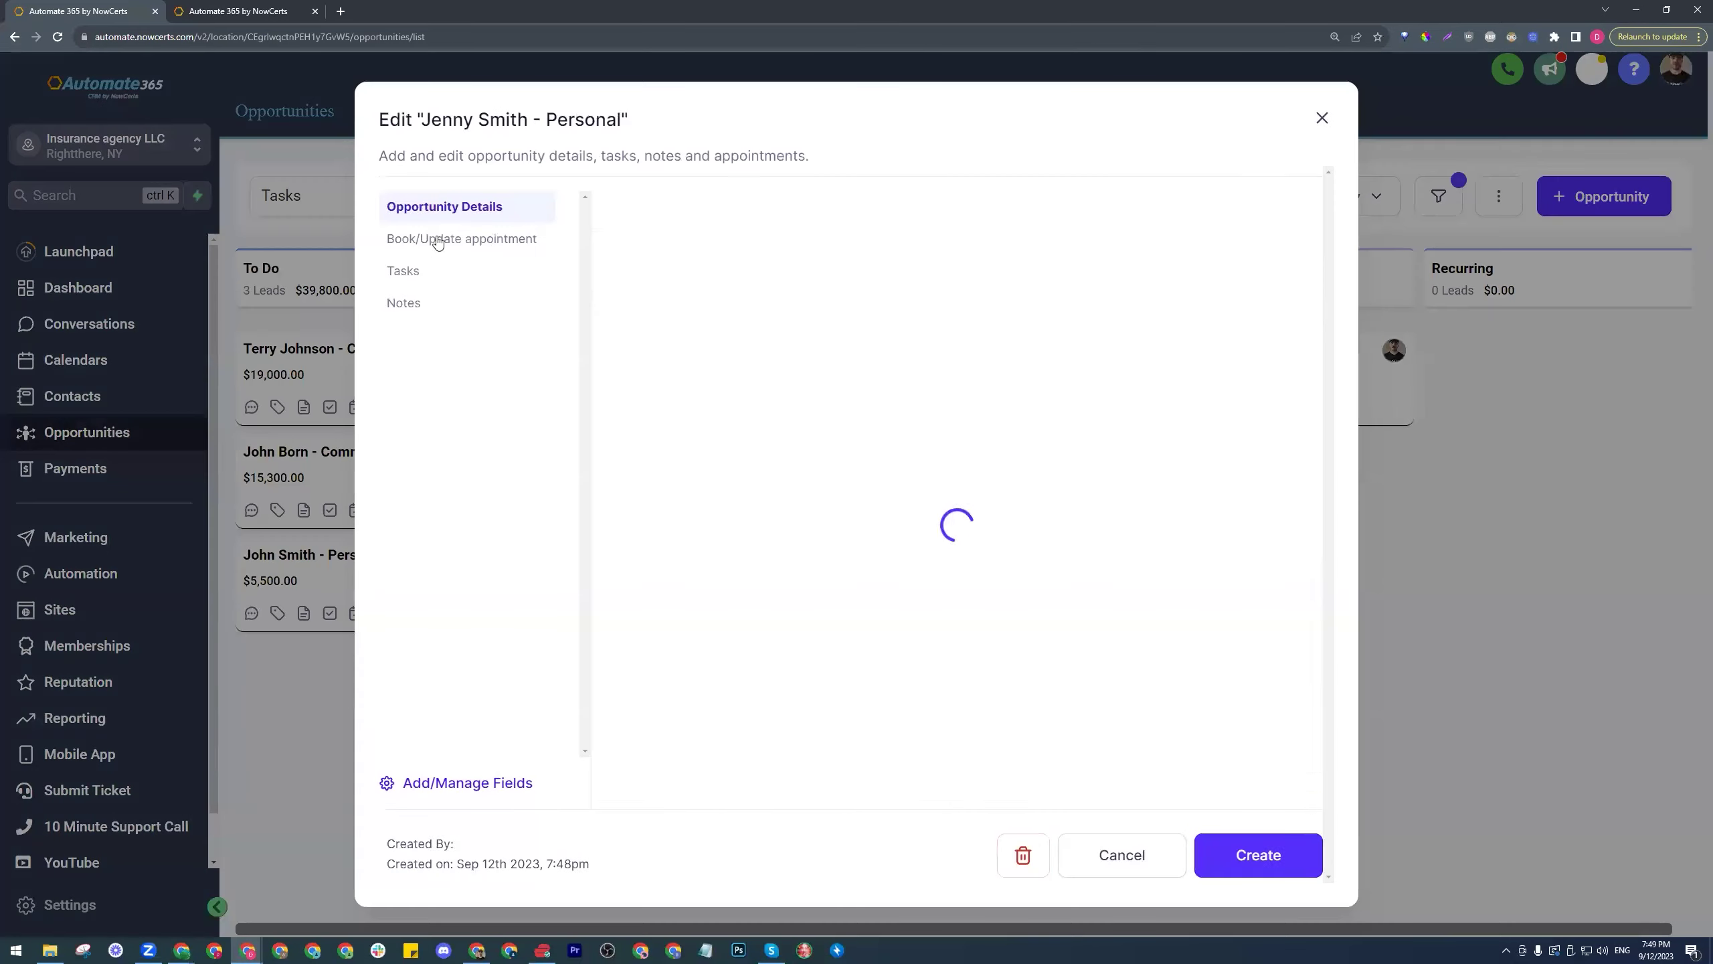
pyautogui.click(802, 524)
pyautogui.moveTo(802, 524); pyautogui.dragTo(730, 523)
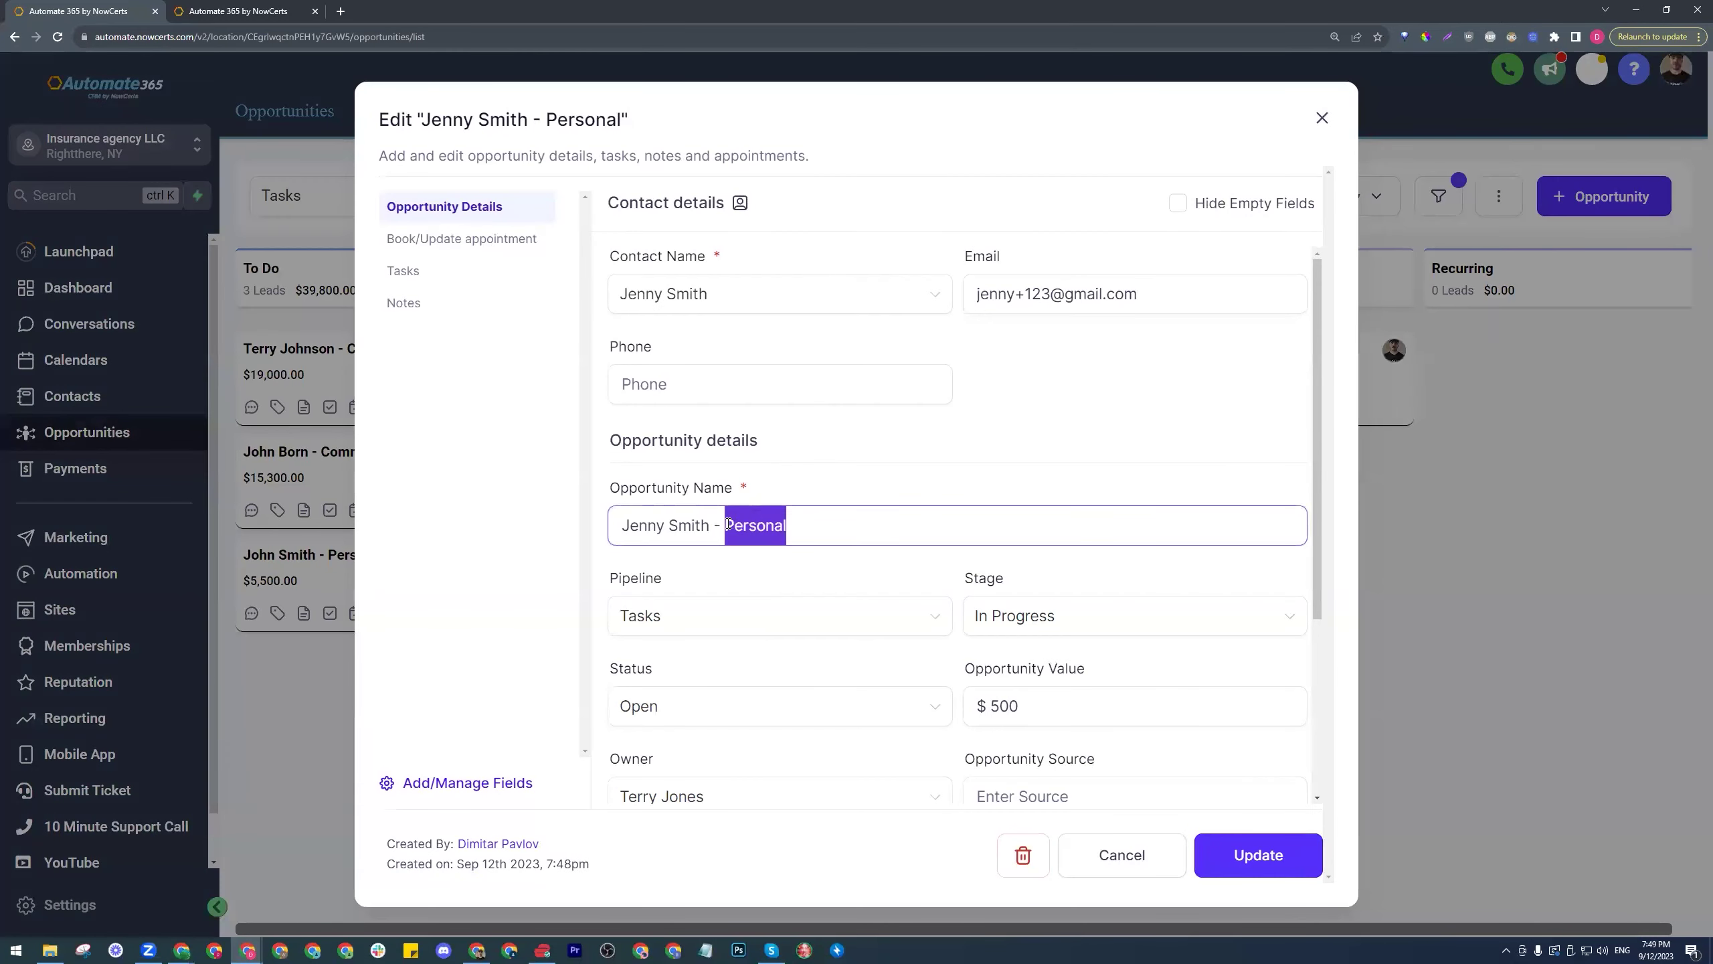
pyautogui.click(904, 487)
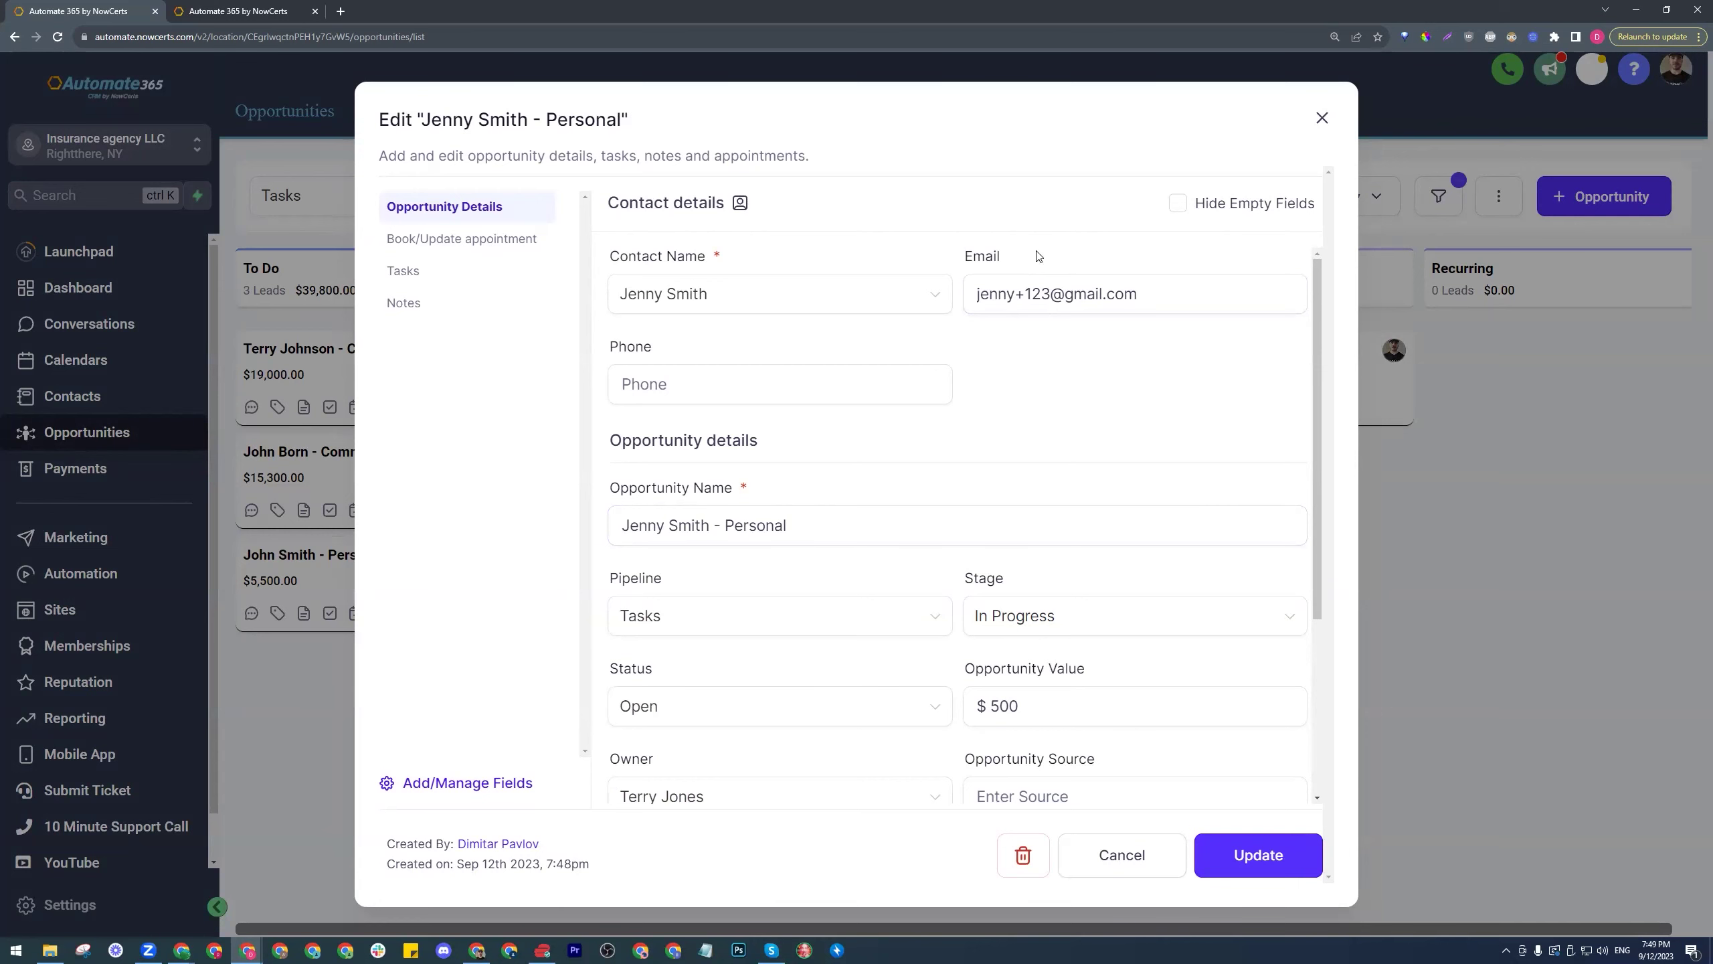
pyautogui.click(1321, 118)
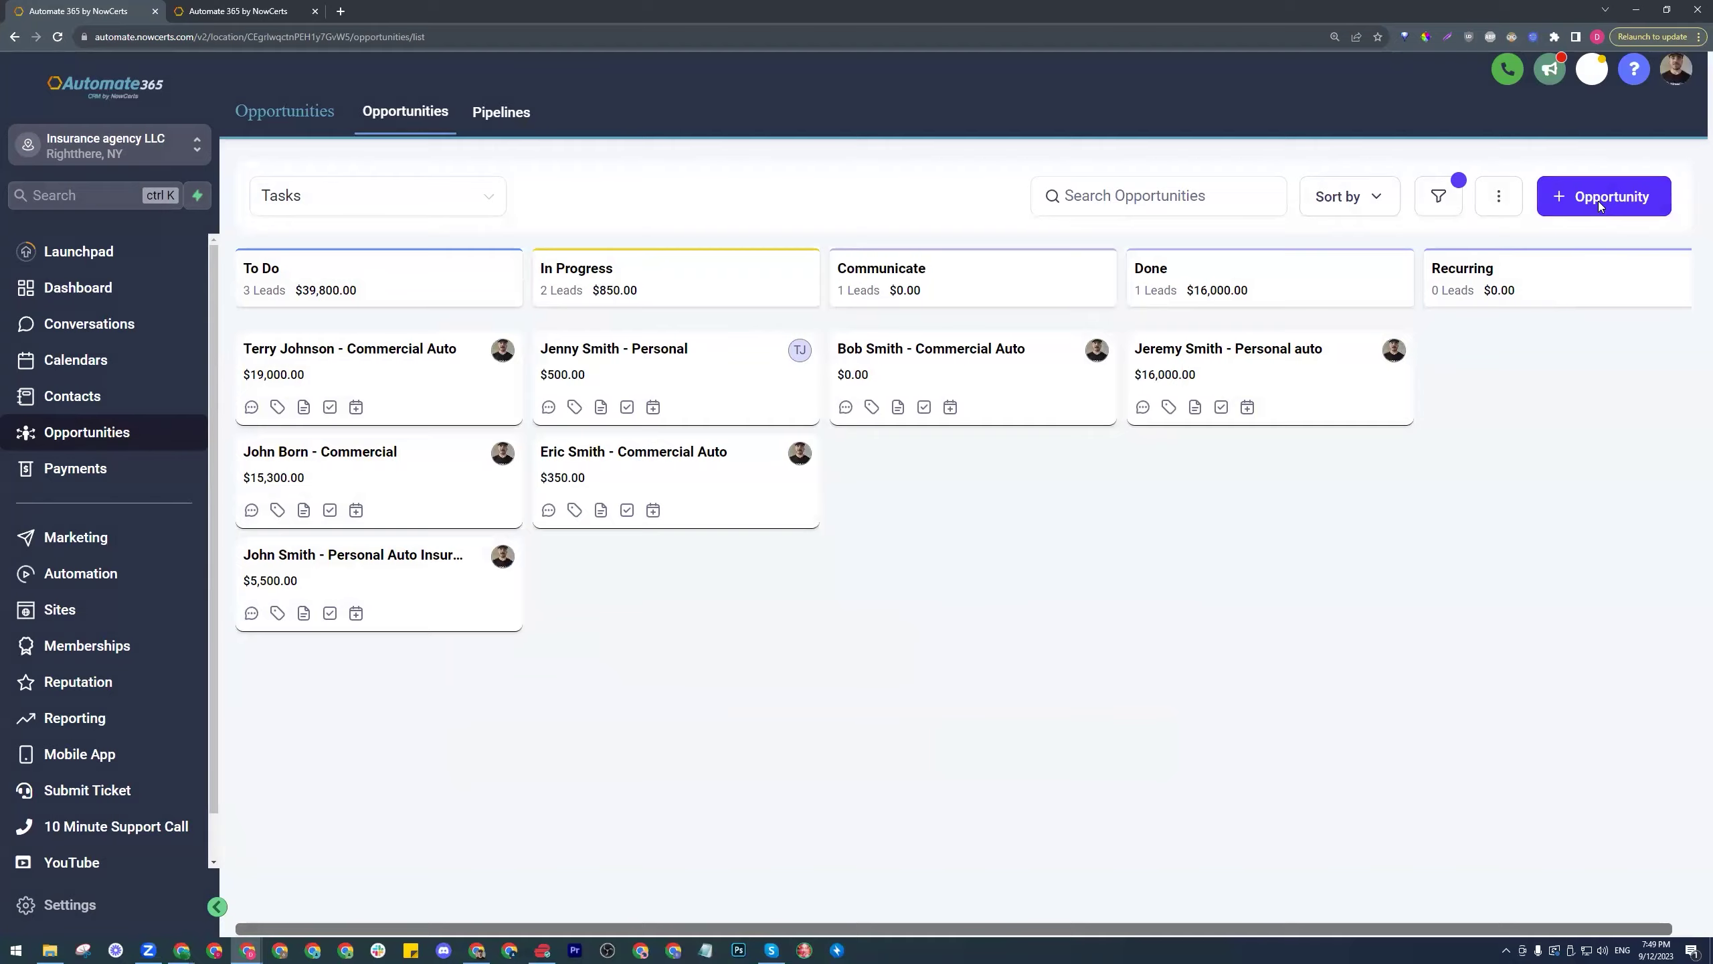
# - Start another opportunity for a newly created contact and enter their e-mail address
pyautogui.click(1597, 198)
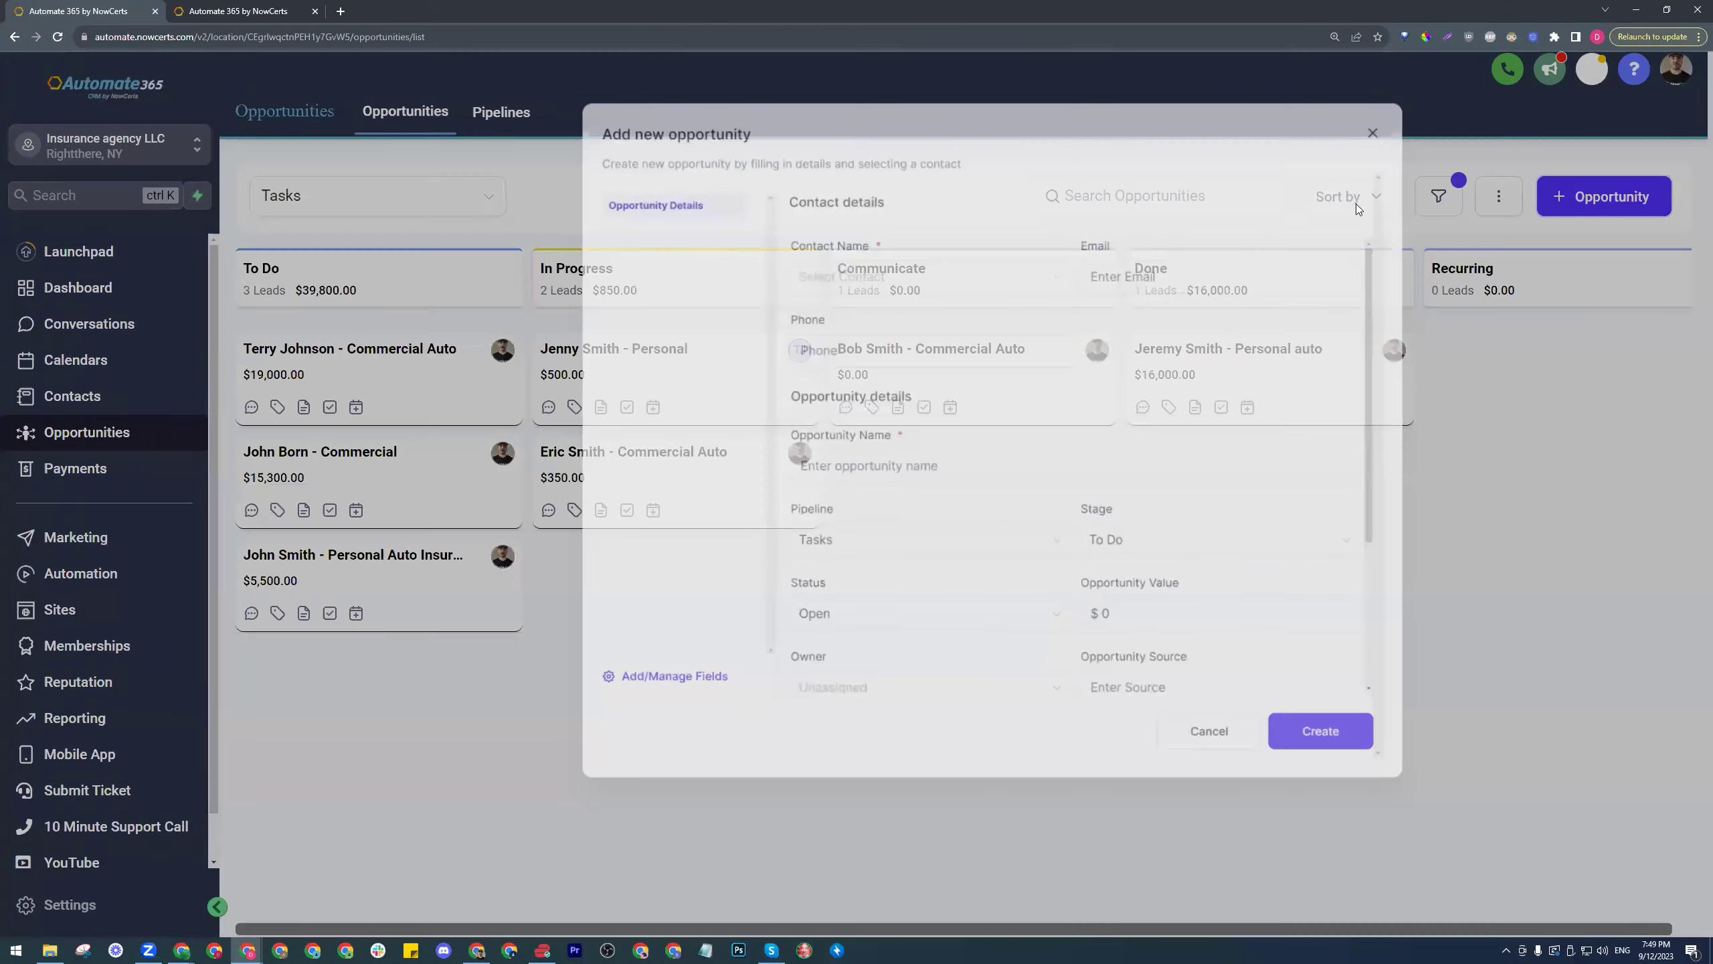
pyautogui.click(934, 297)
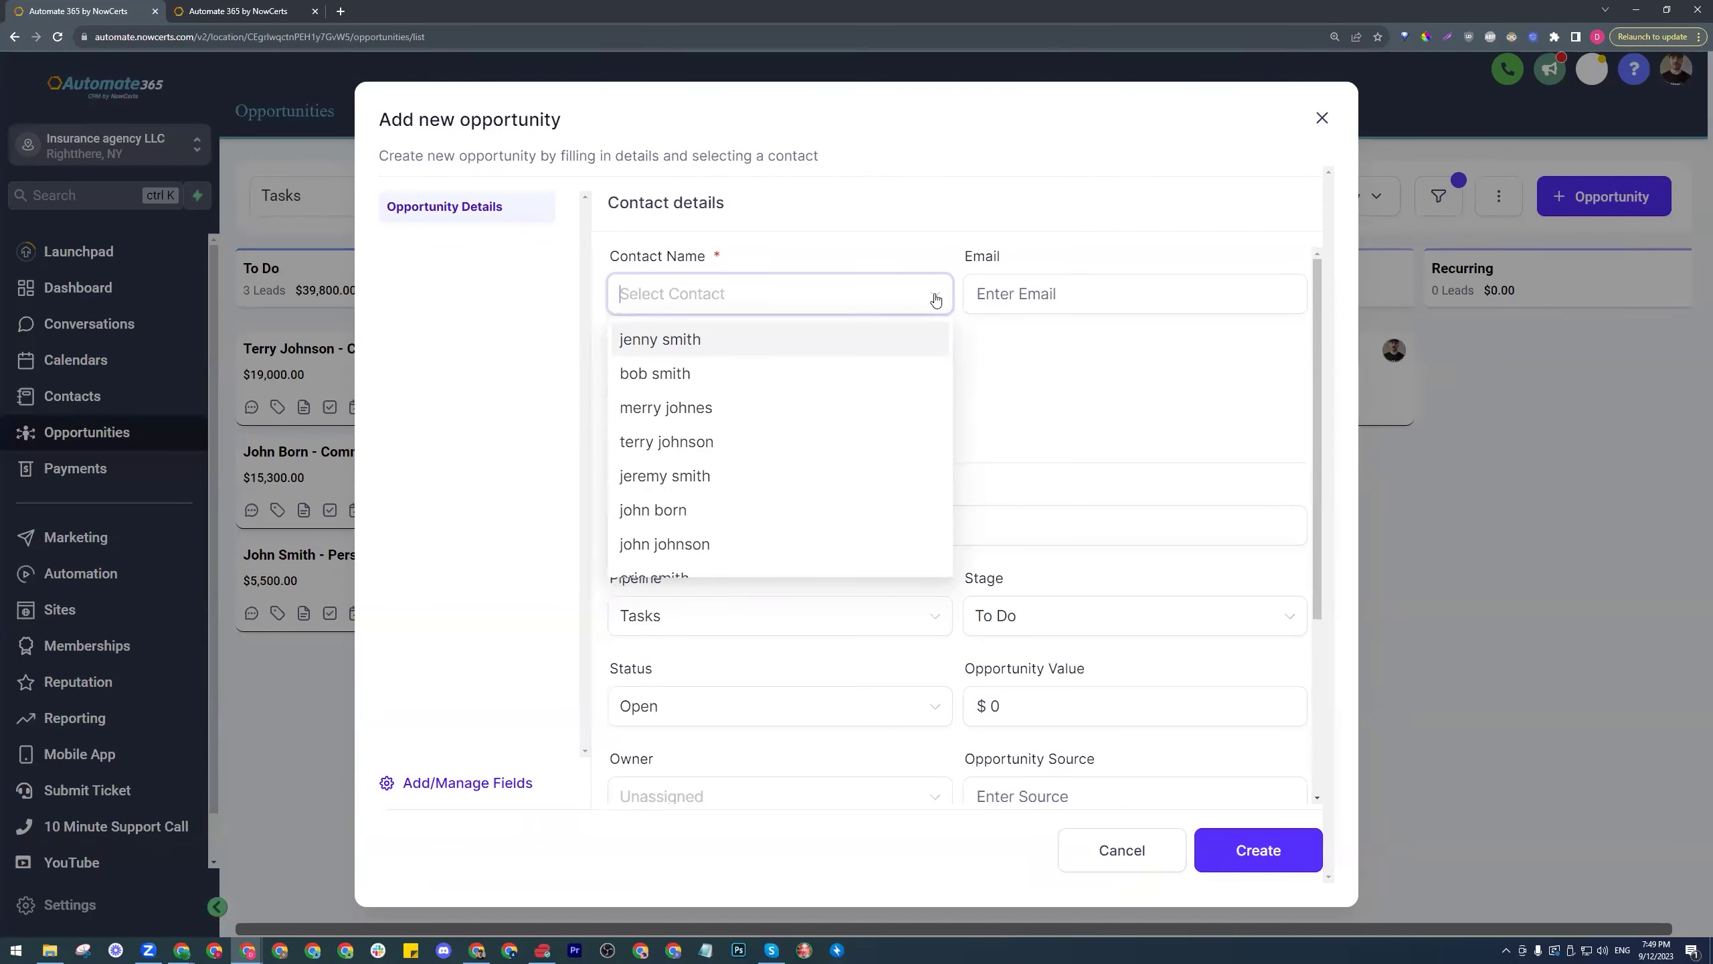
pyautogui.write('Ronald')
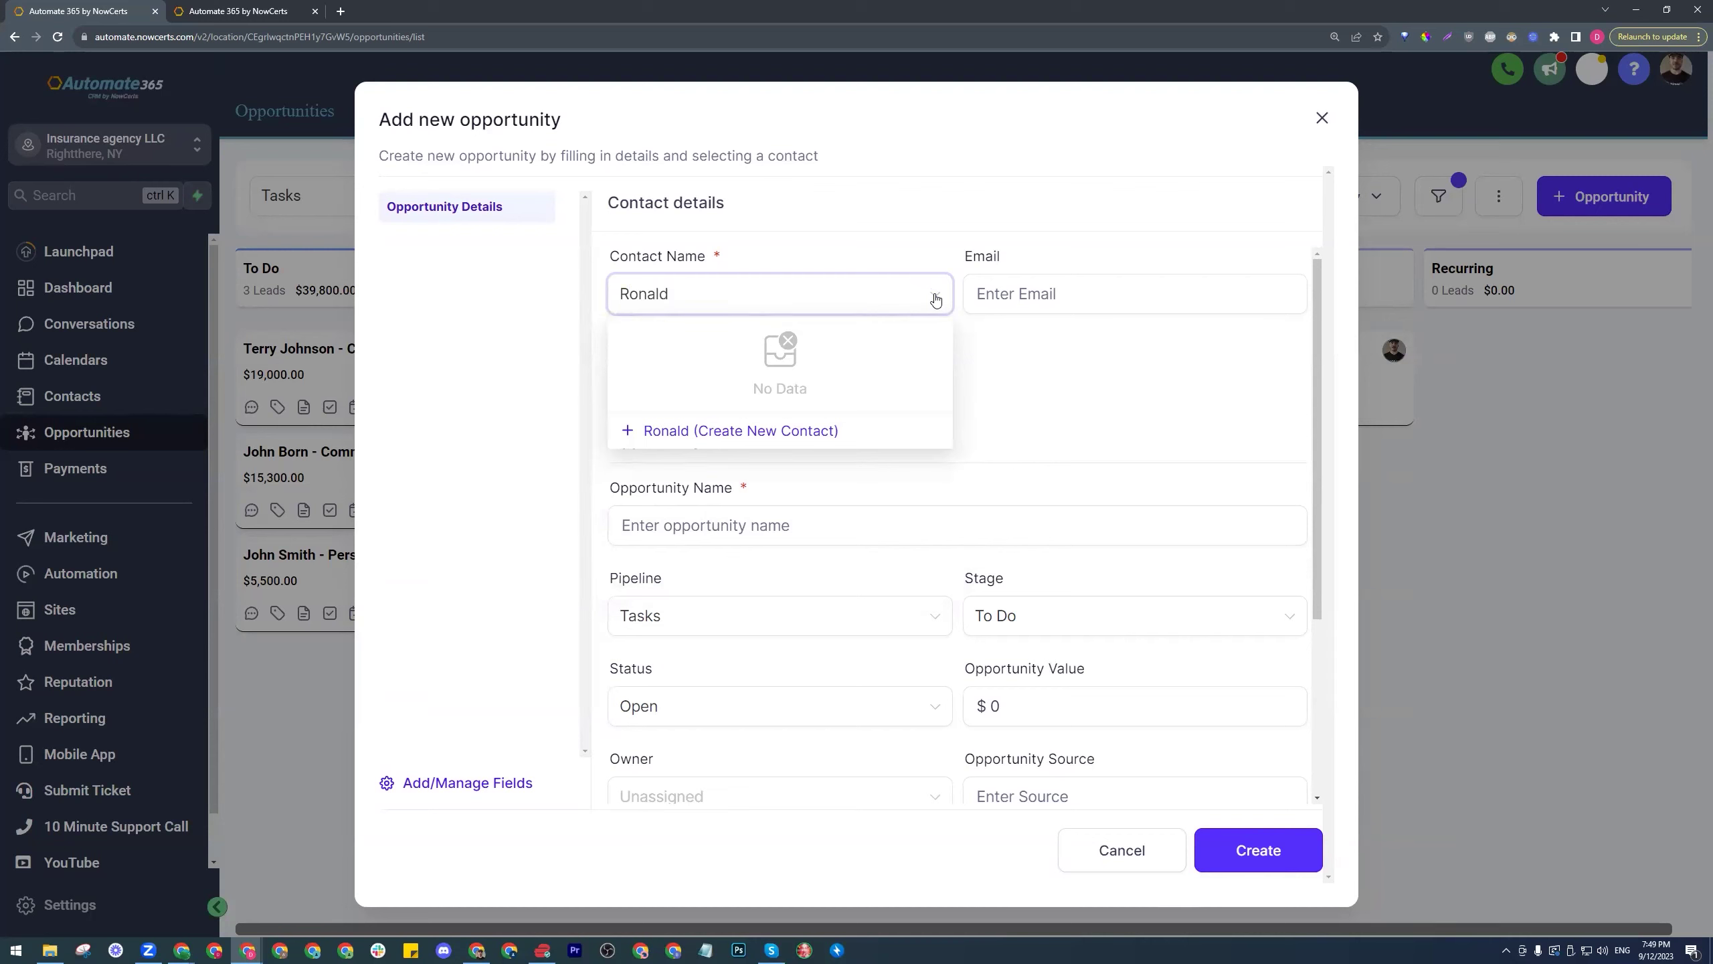
pyautogui.write('Smith')
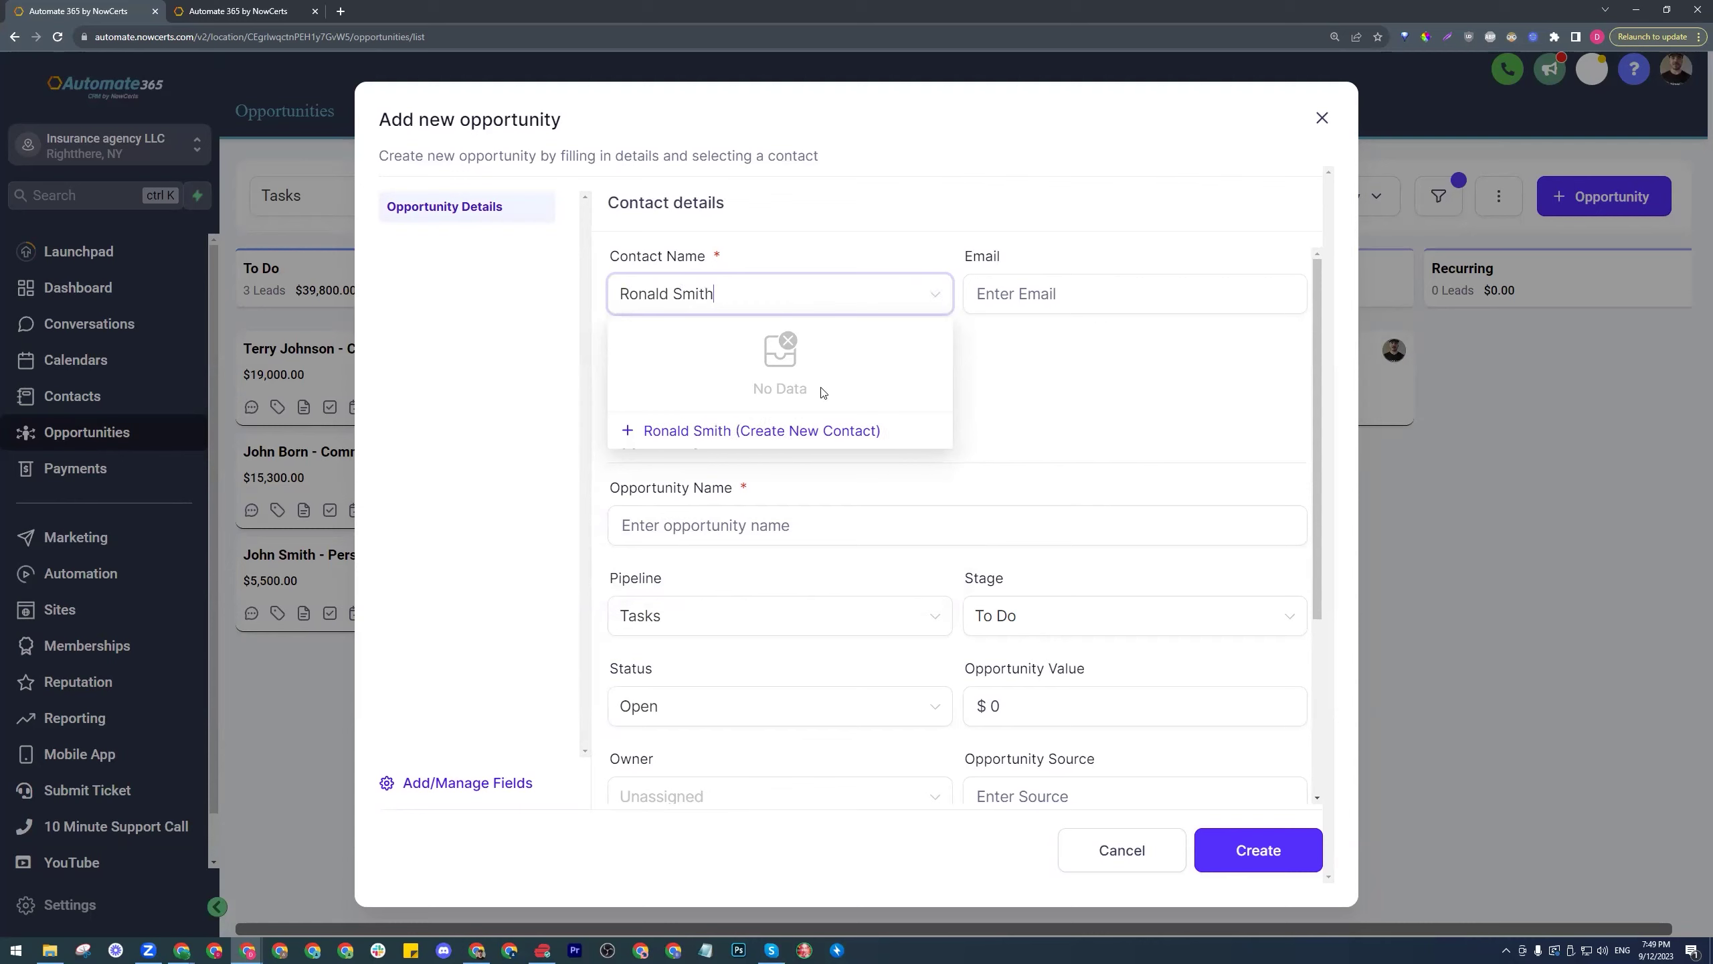
pyautogui.click(770, 437)
pyautogui.click(1106, 302)
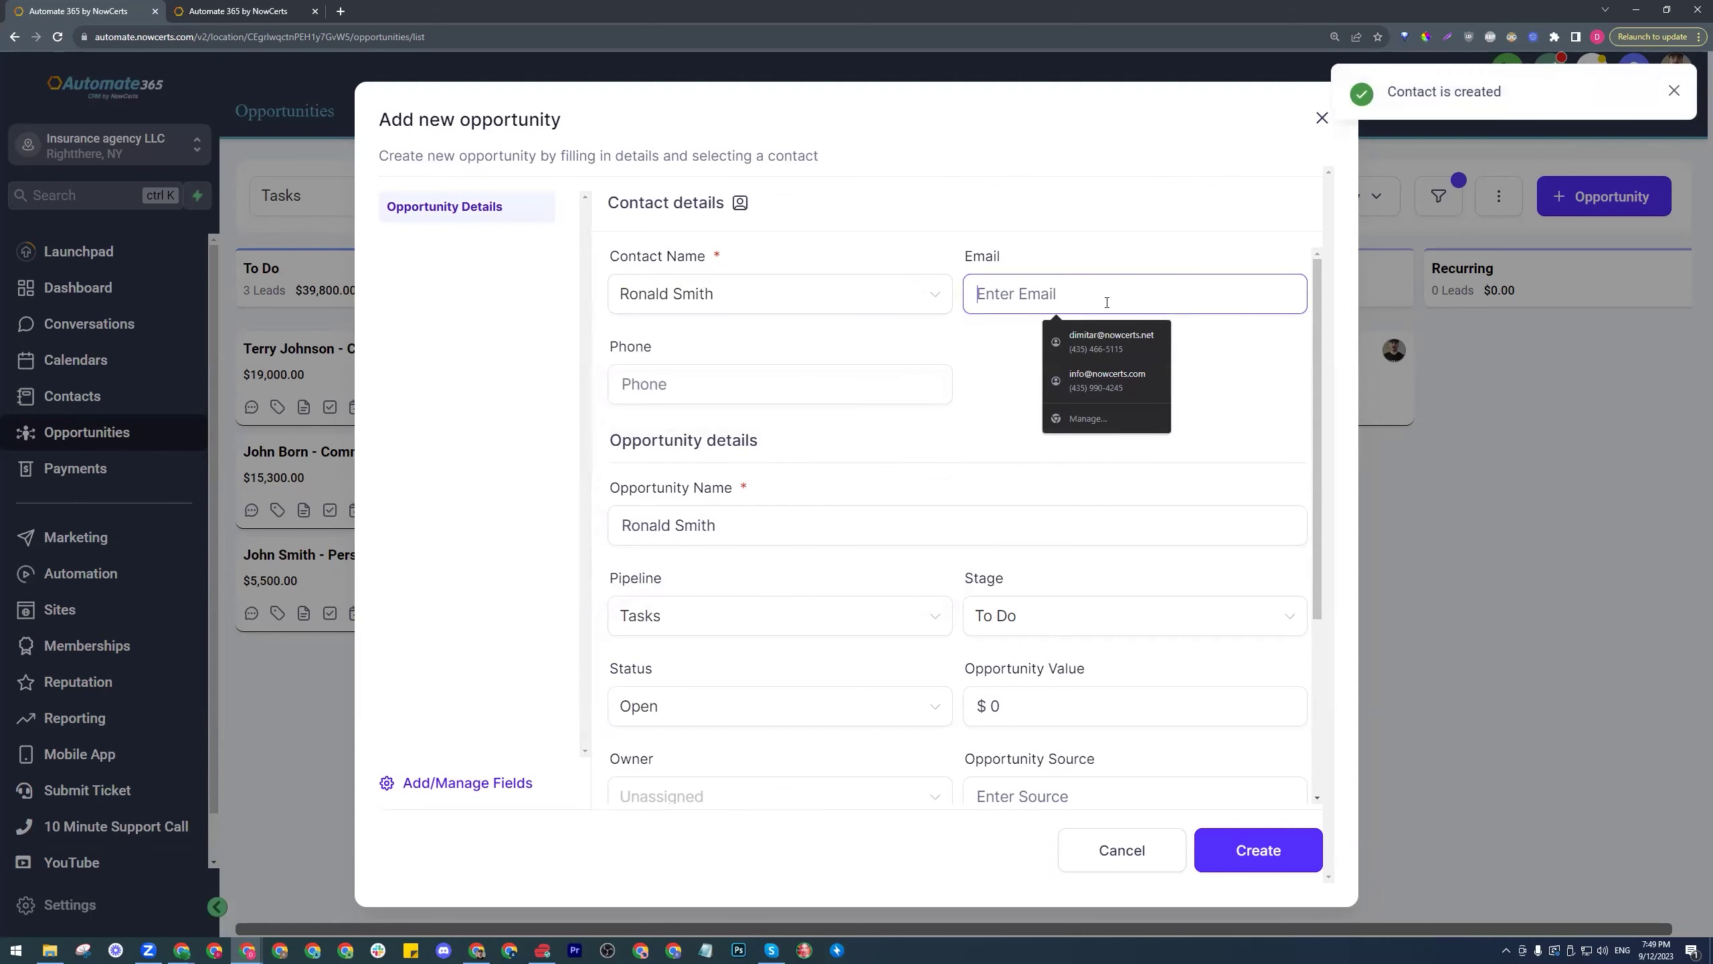
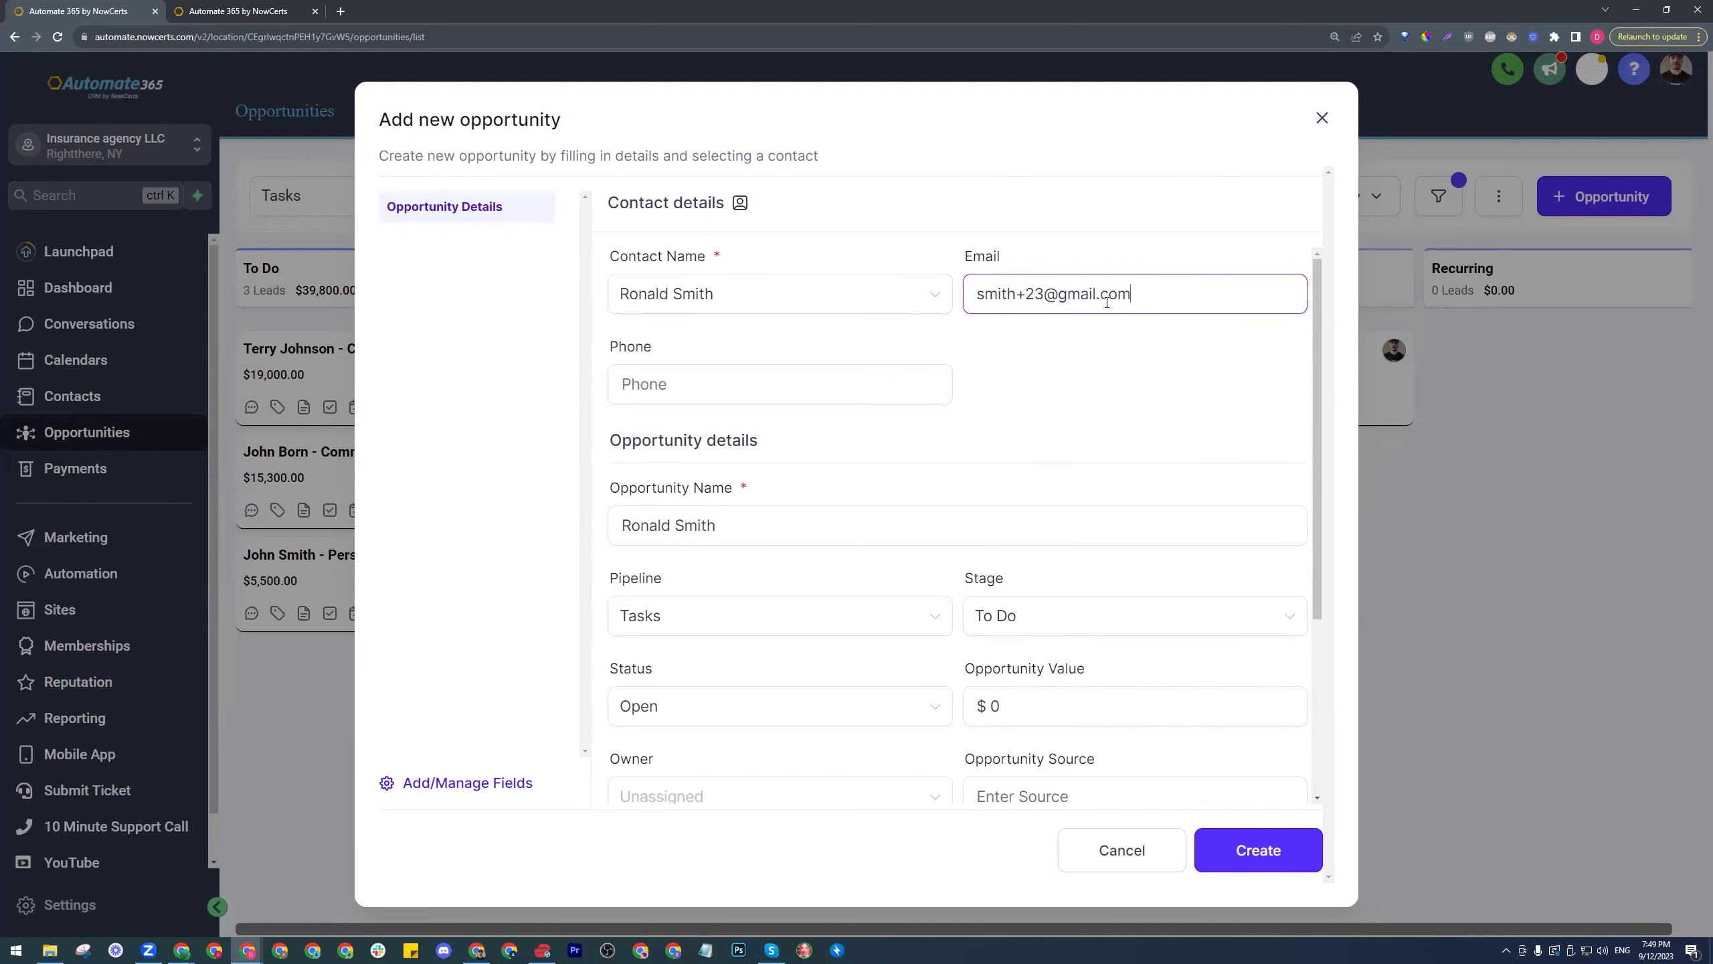
# - Set the opportunity value to 17000, assign an owner and create the opportunity
pyautogui.scroll(-1, 939, 461)
pyautogui.click(940, 461)
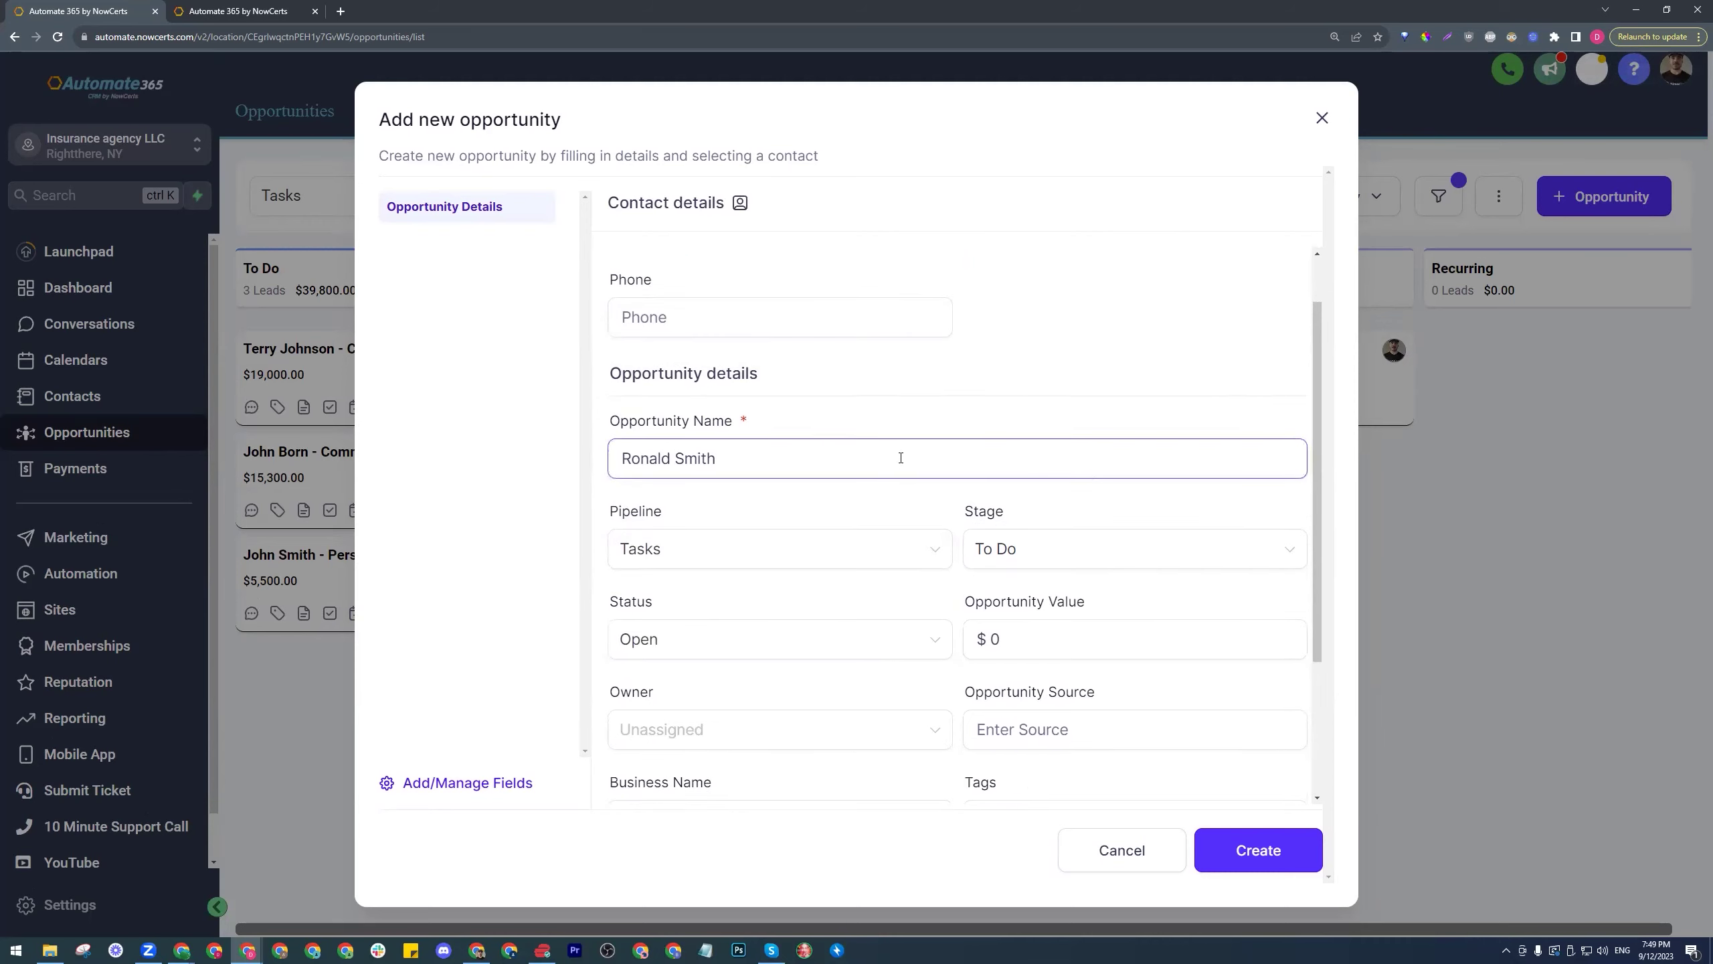
pyautogui.scroll(-2, 887, 457)
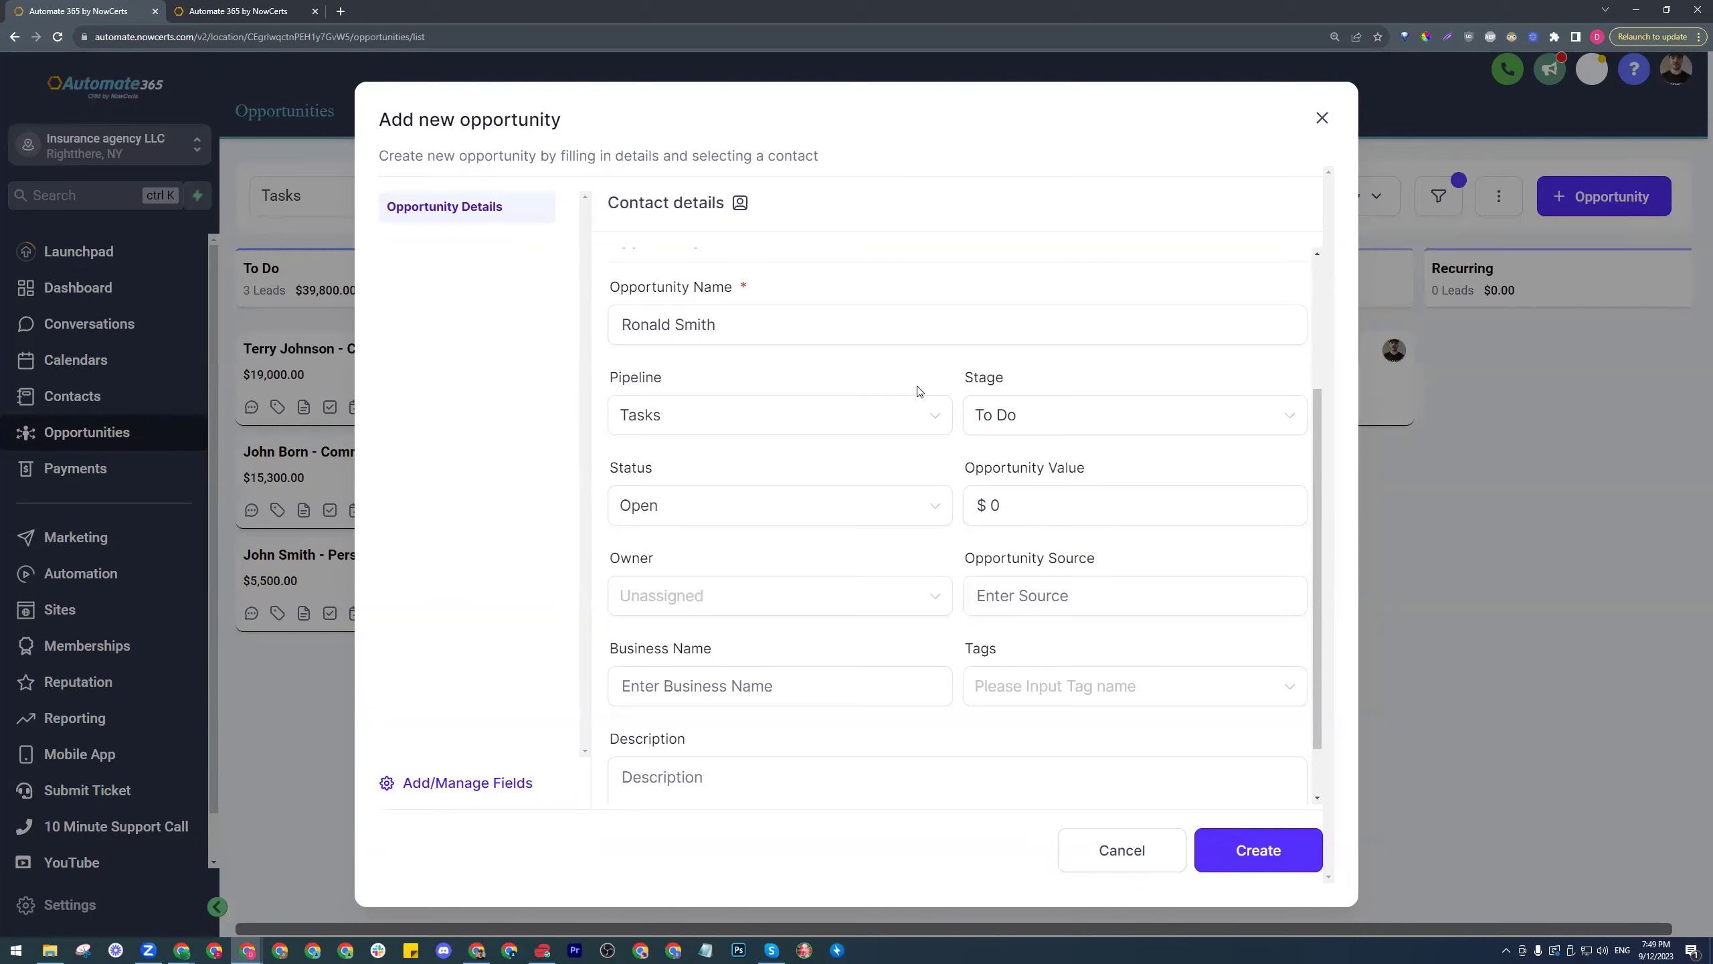
pyautogui.click(1012, 338)
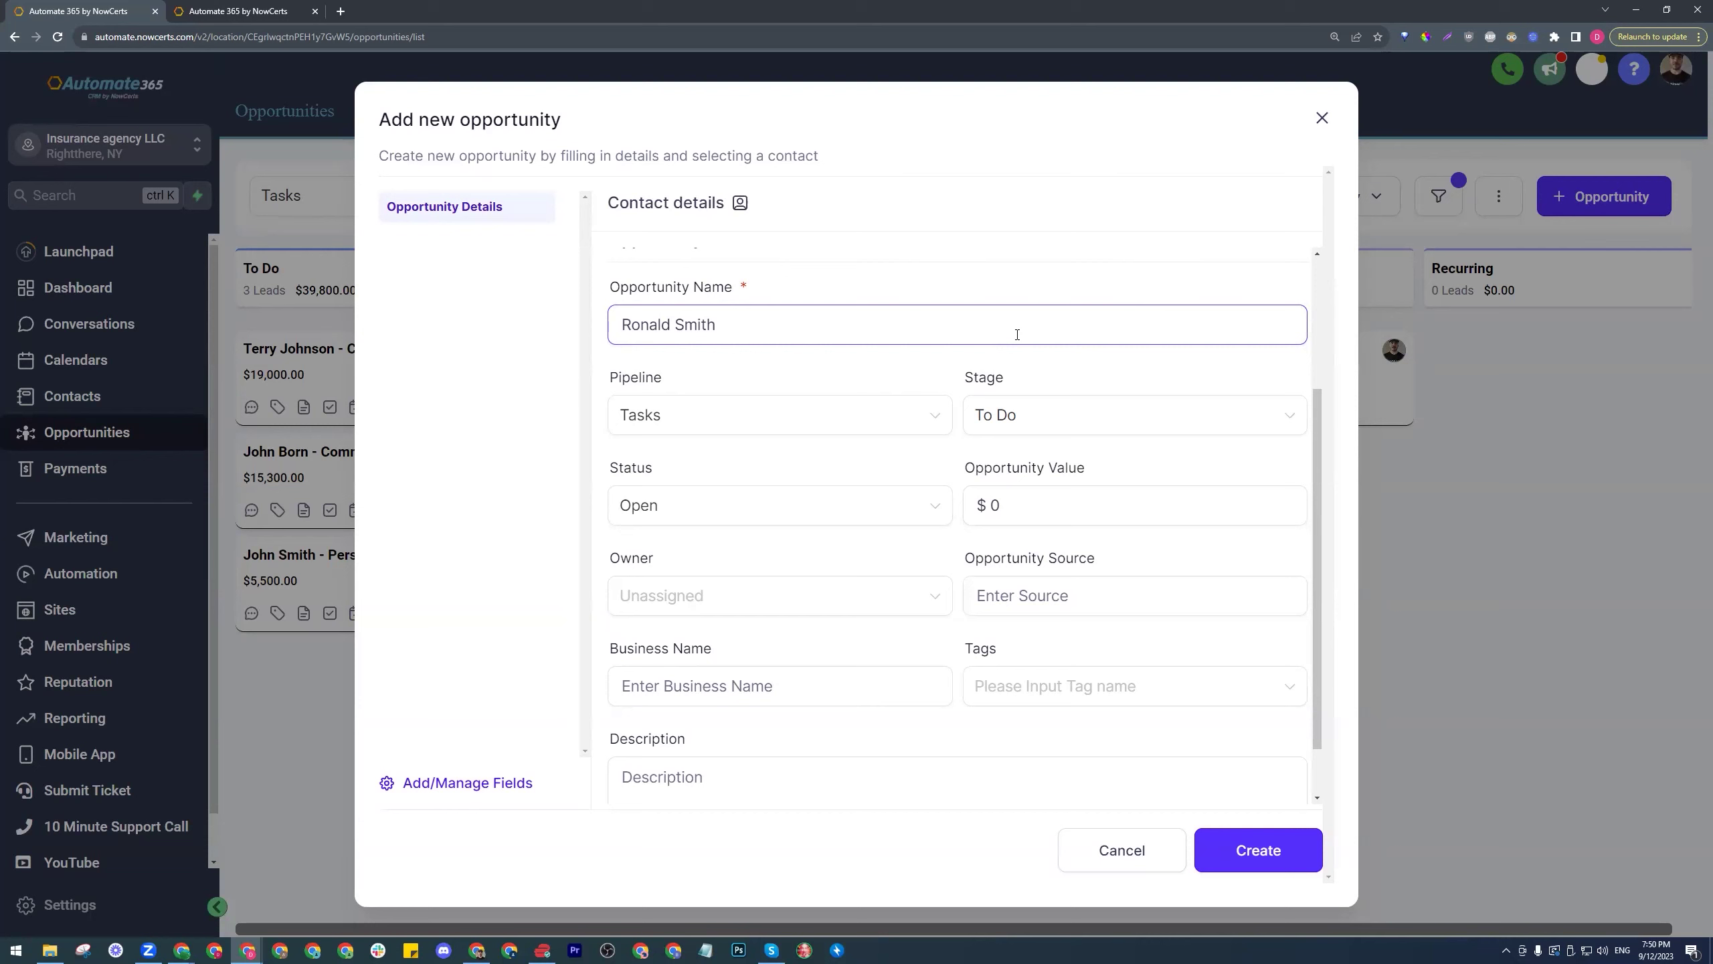
pyautogui.click(1119, 505)
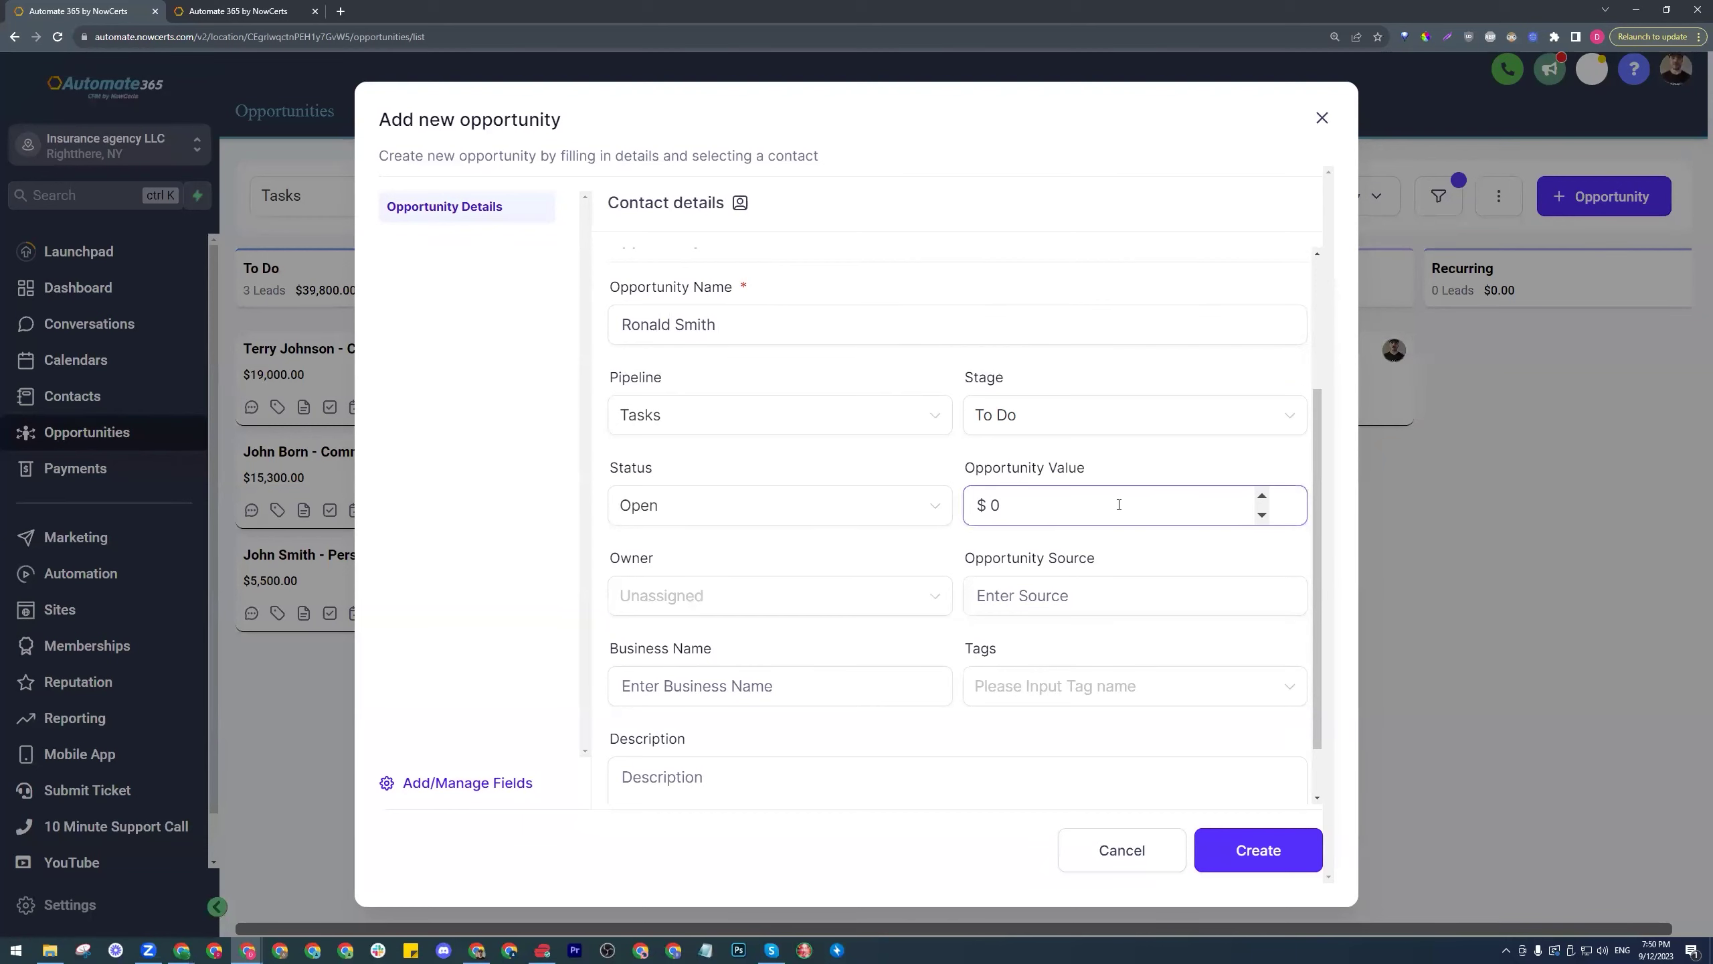
pyautogui.doubleClick(997, 510)
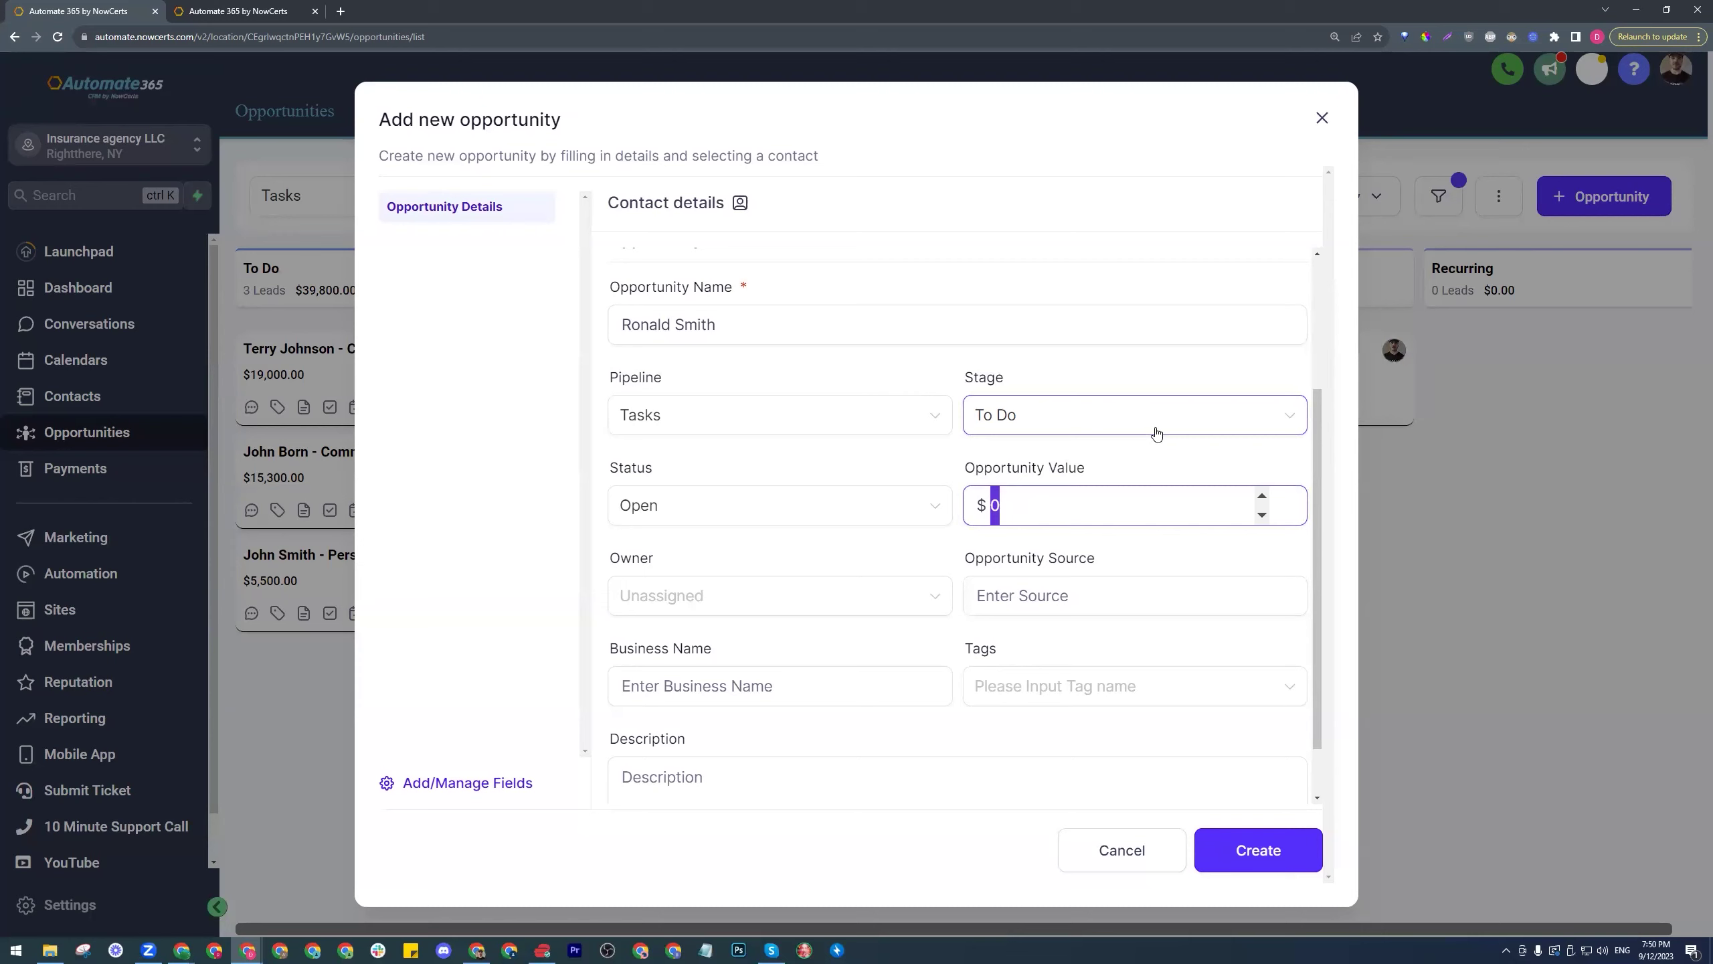
pyautogui.write('17000')
pyautogui.click(956, 465)
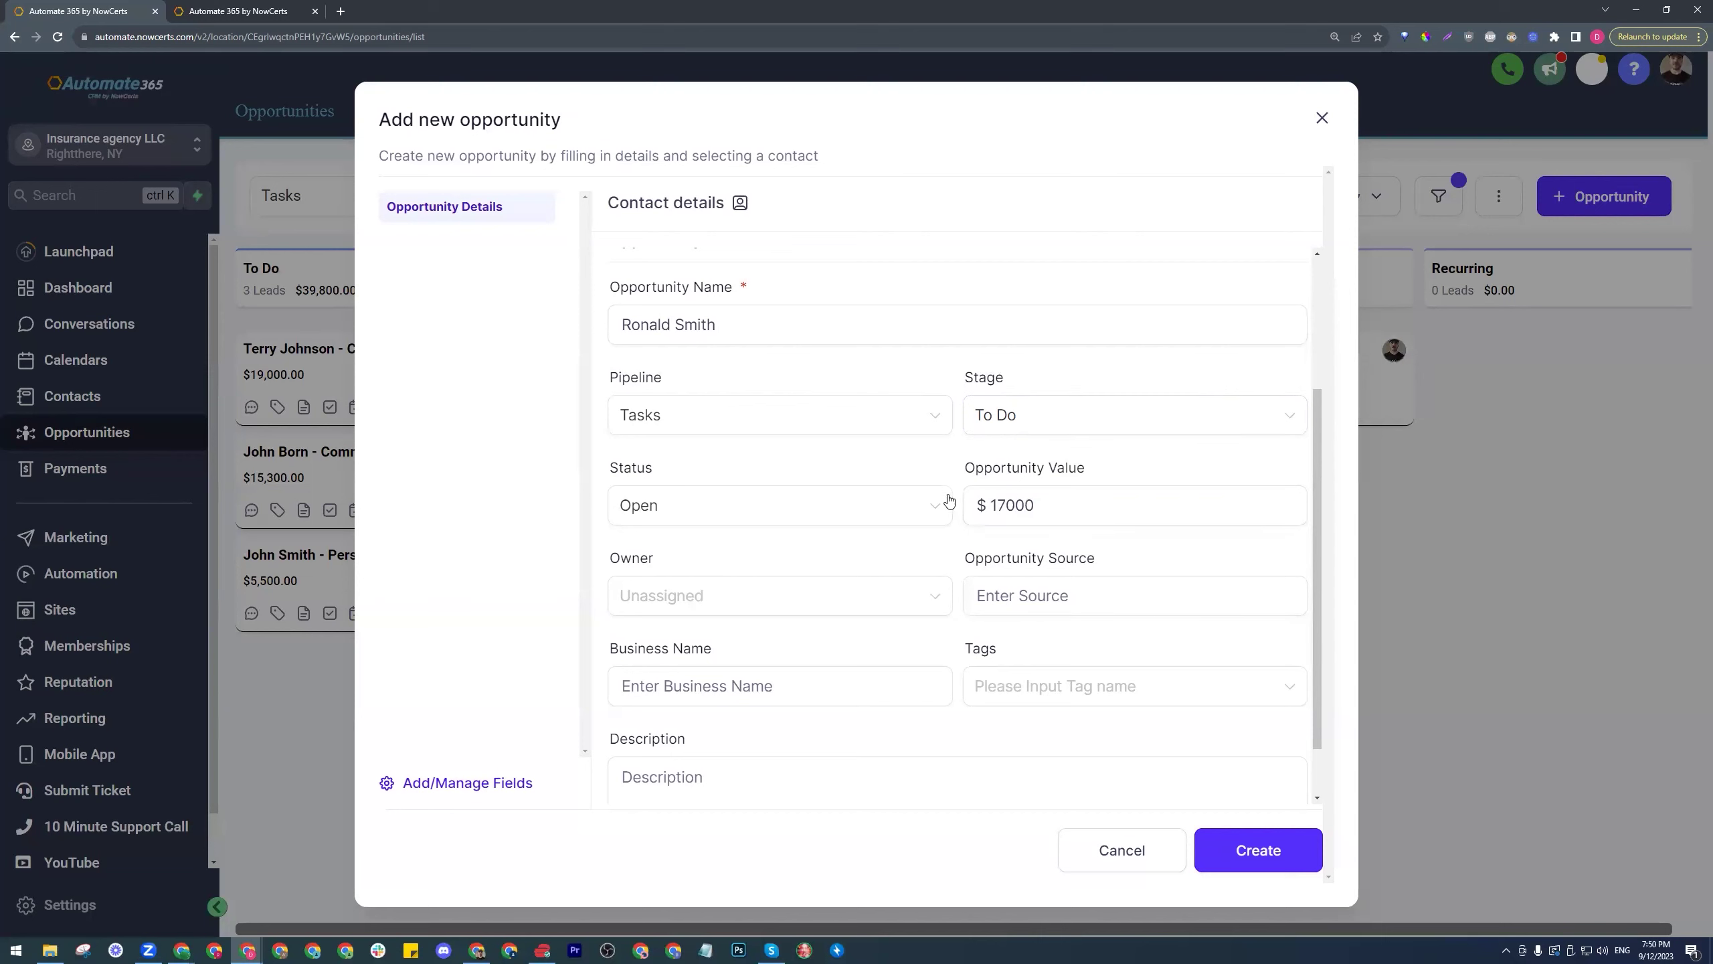
pyautogui.scroll(-1, 954, 550)
pyautogui.click(1022, 521)
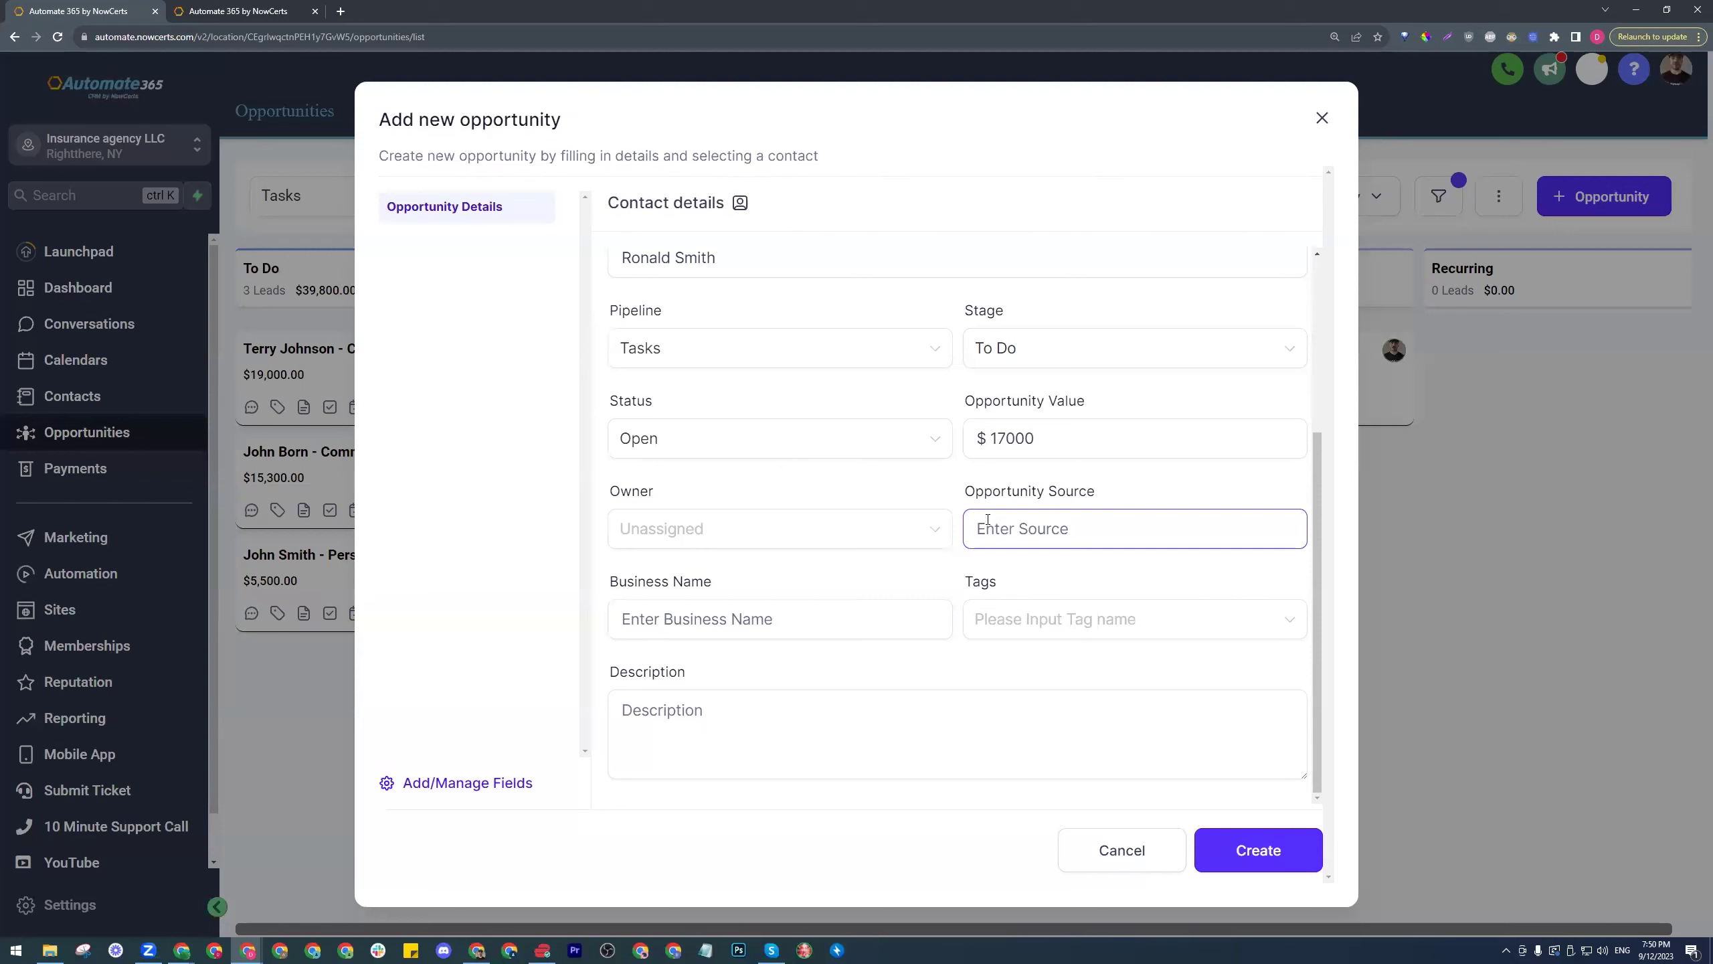
pyautogui.click(925, 528)
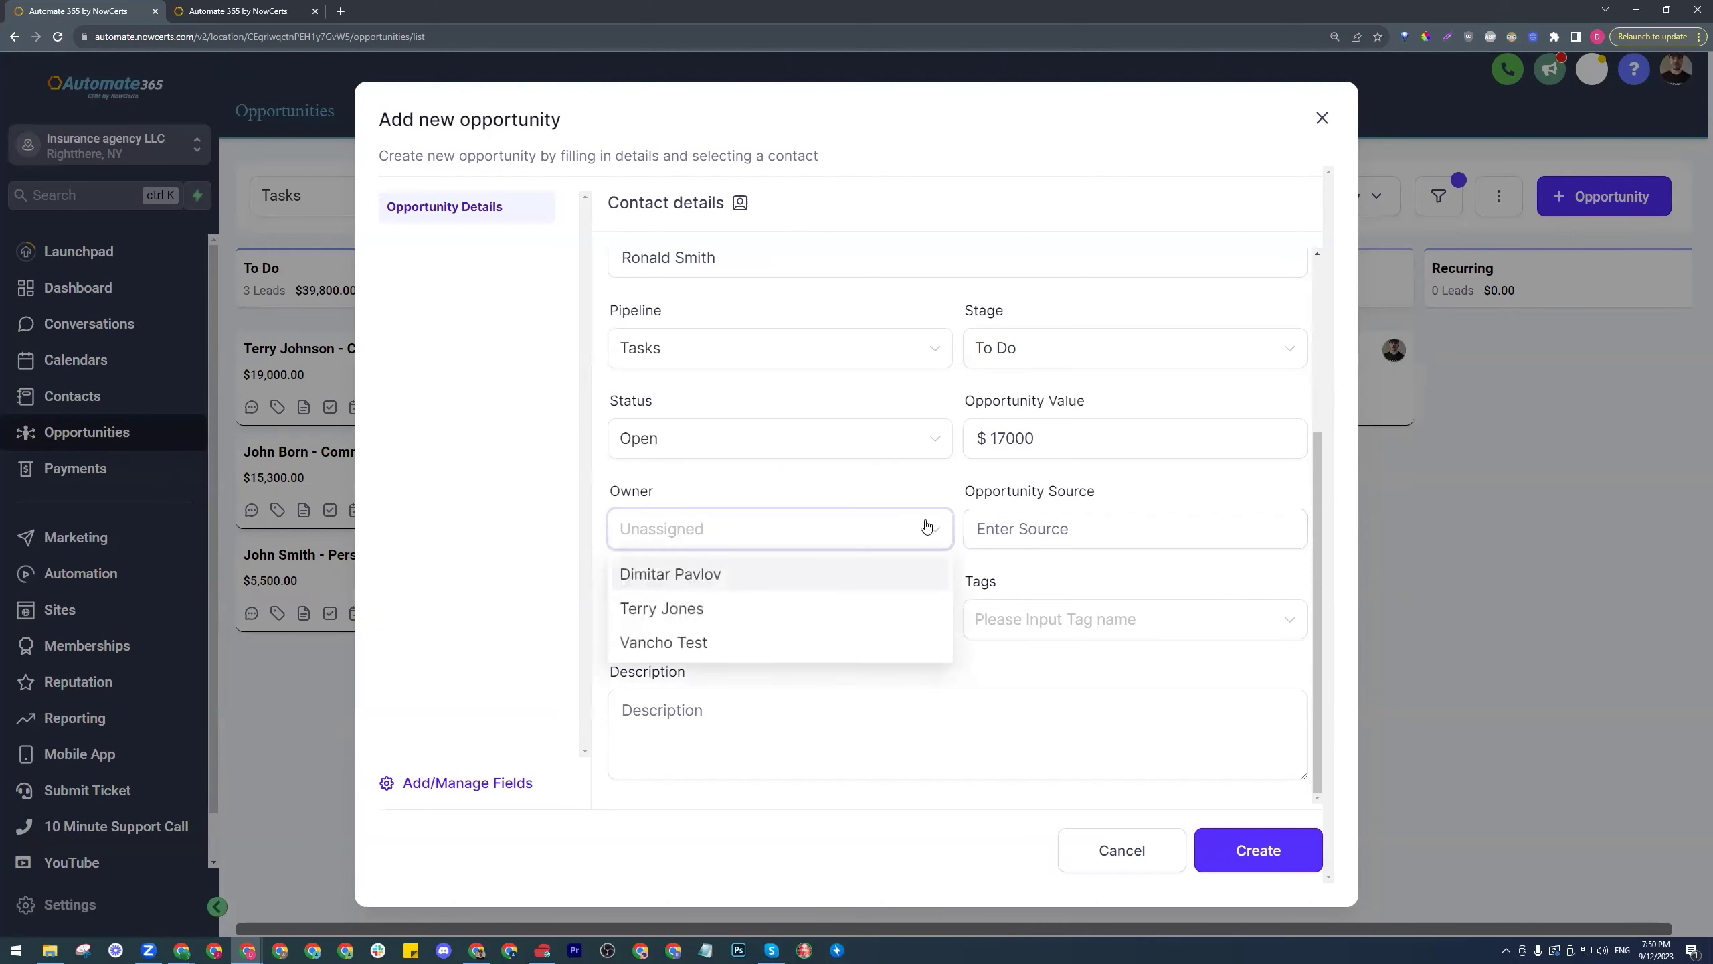
pyautogui.click(670, 609)
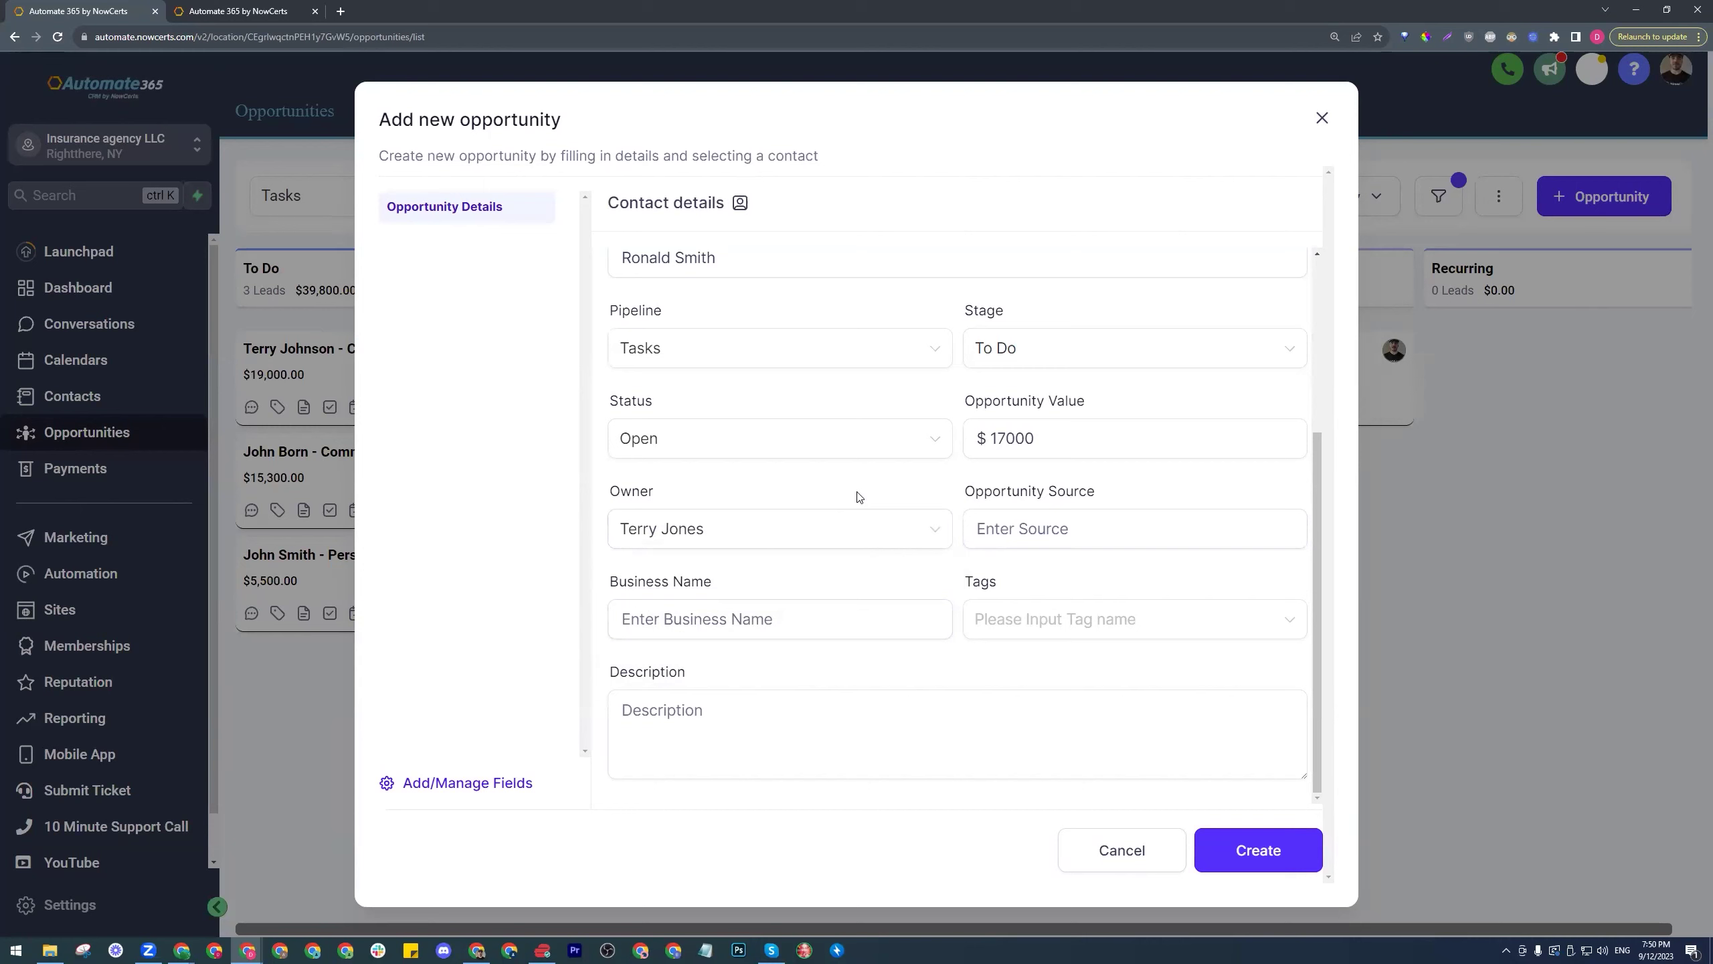
pyautogui.click(1258, 854)
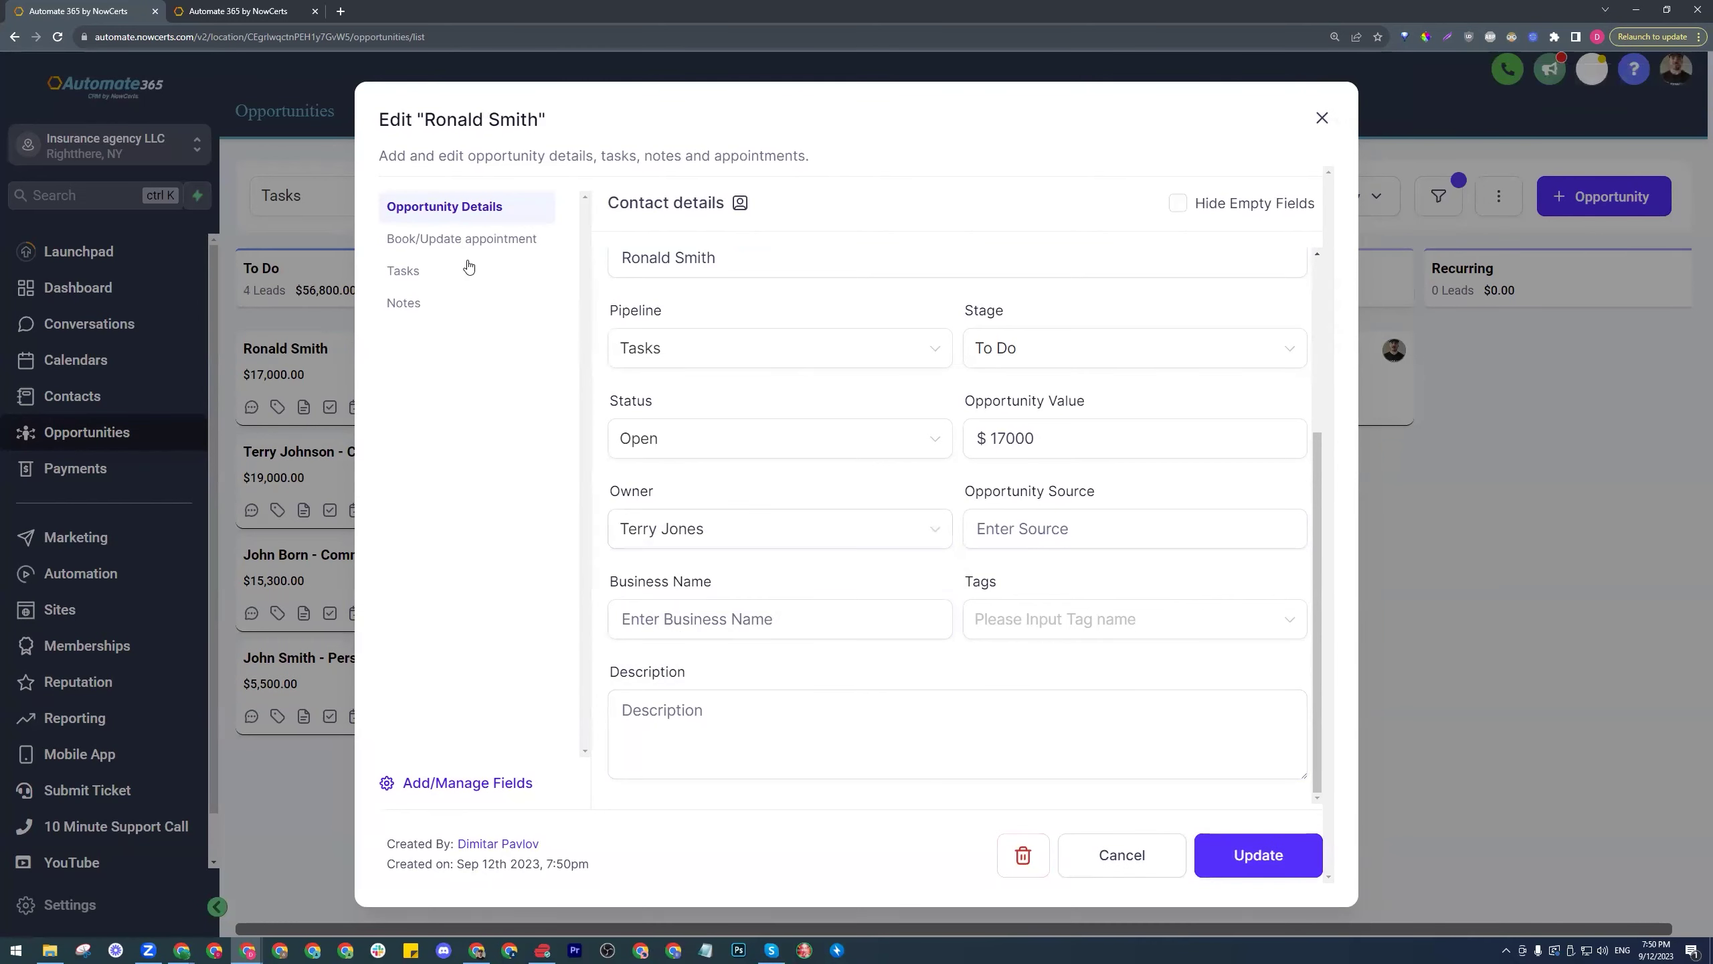
# - Check the two auto-generated tasks on the $17,000 opportunity, then close its editor and leftover form
pyautogui.click(451, 269)
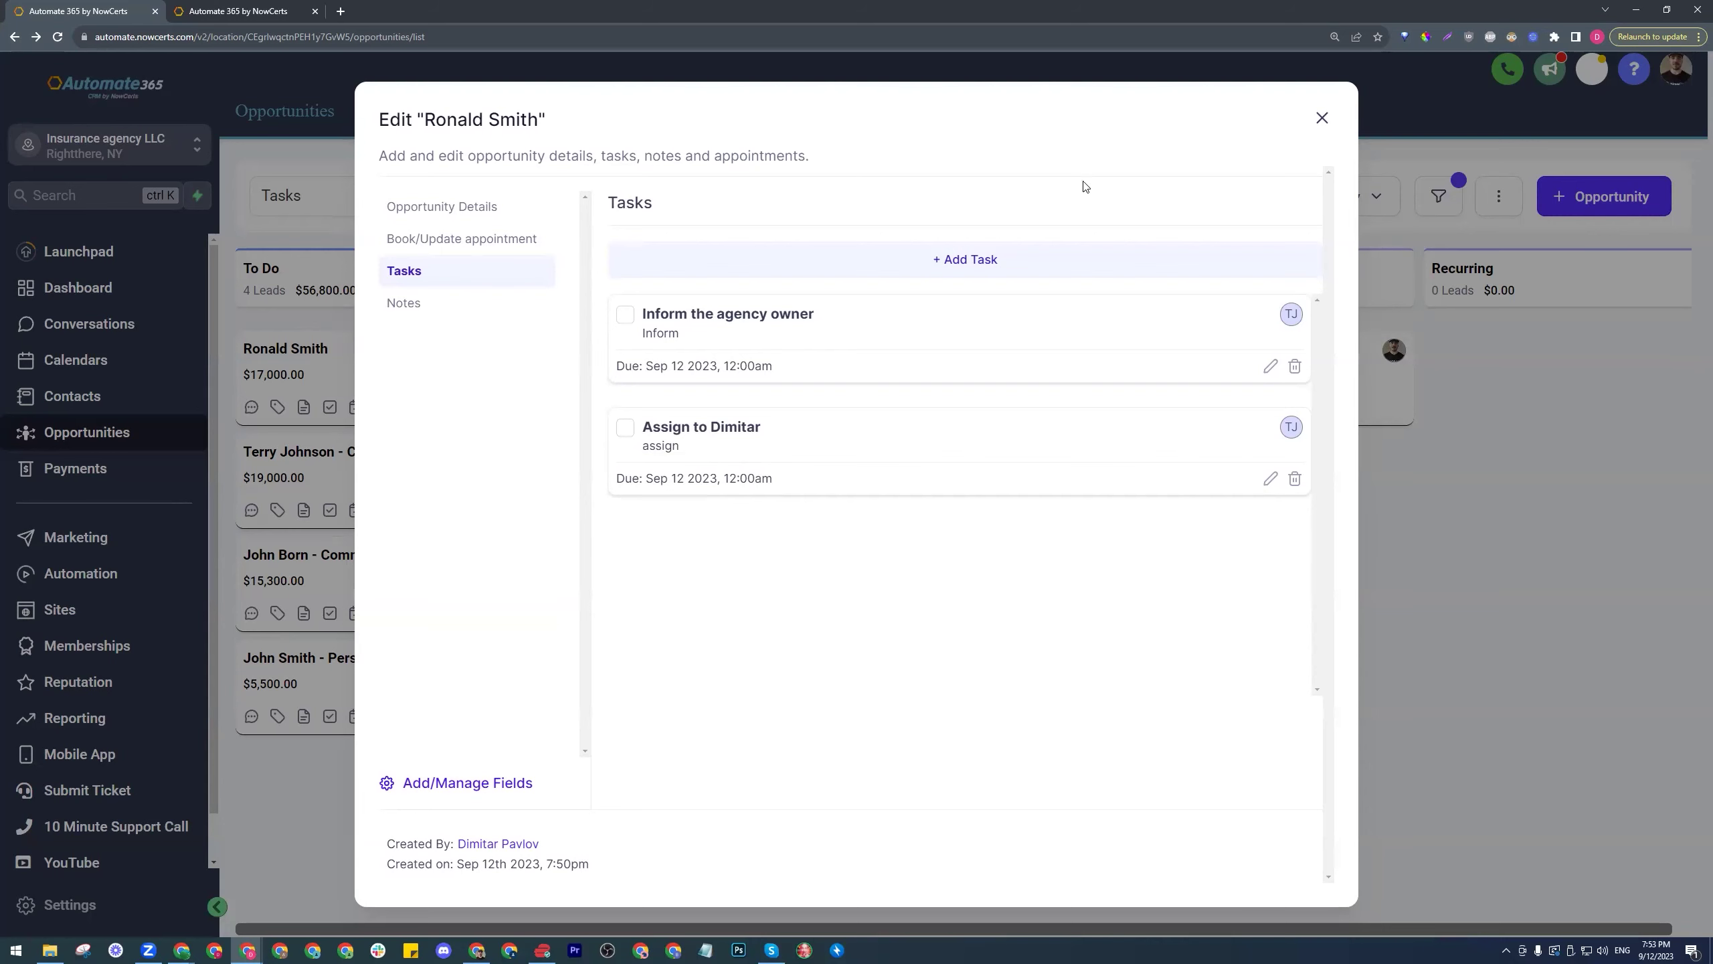
pyautogui.click(1320, 118)
pyautogui.click(1311, 122)
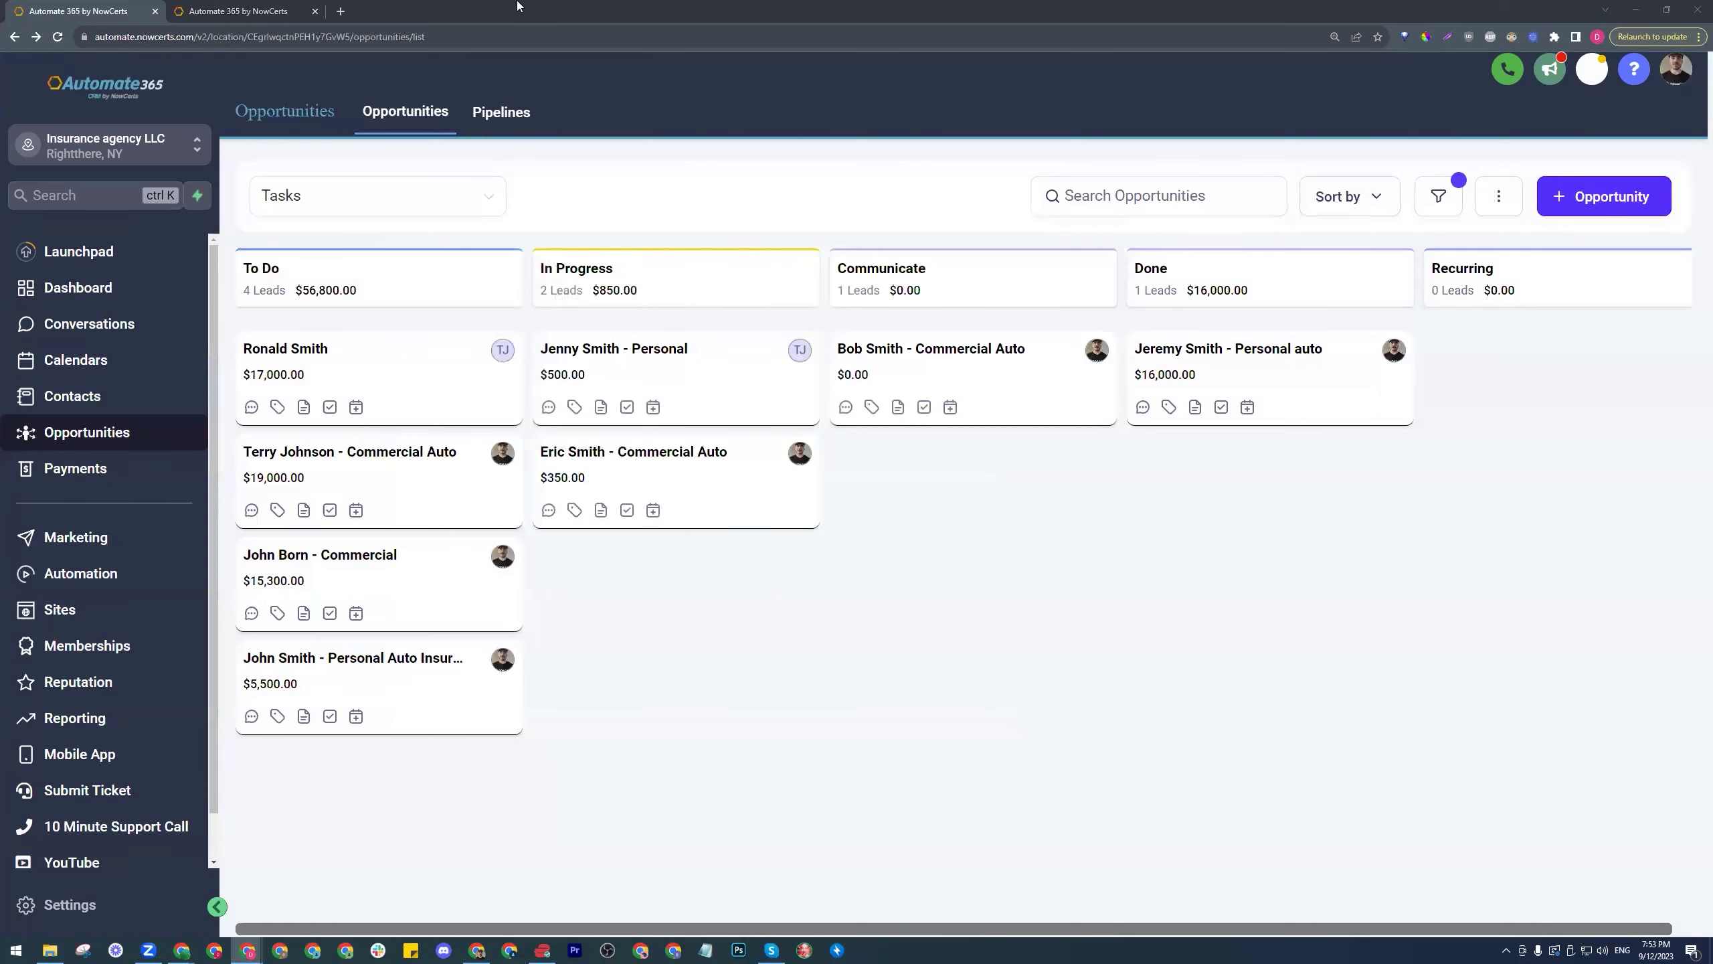
# - Start a new opportunity for a new contact 'Trucking Company 123' and enter the contact's e-mail
pyautogui.click(1544, 192)
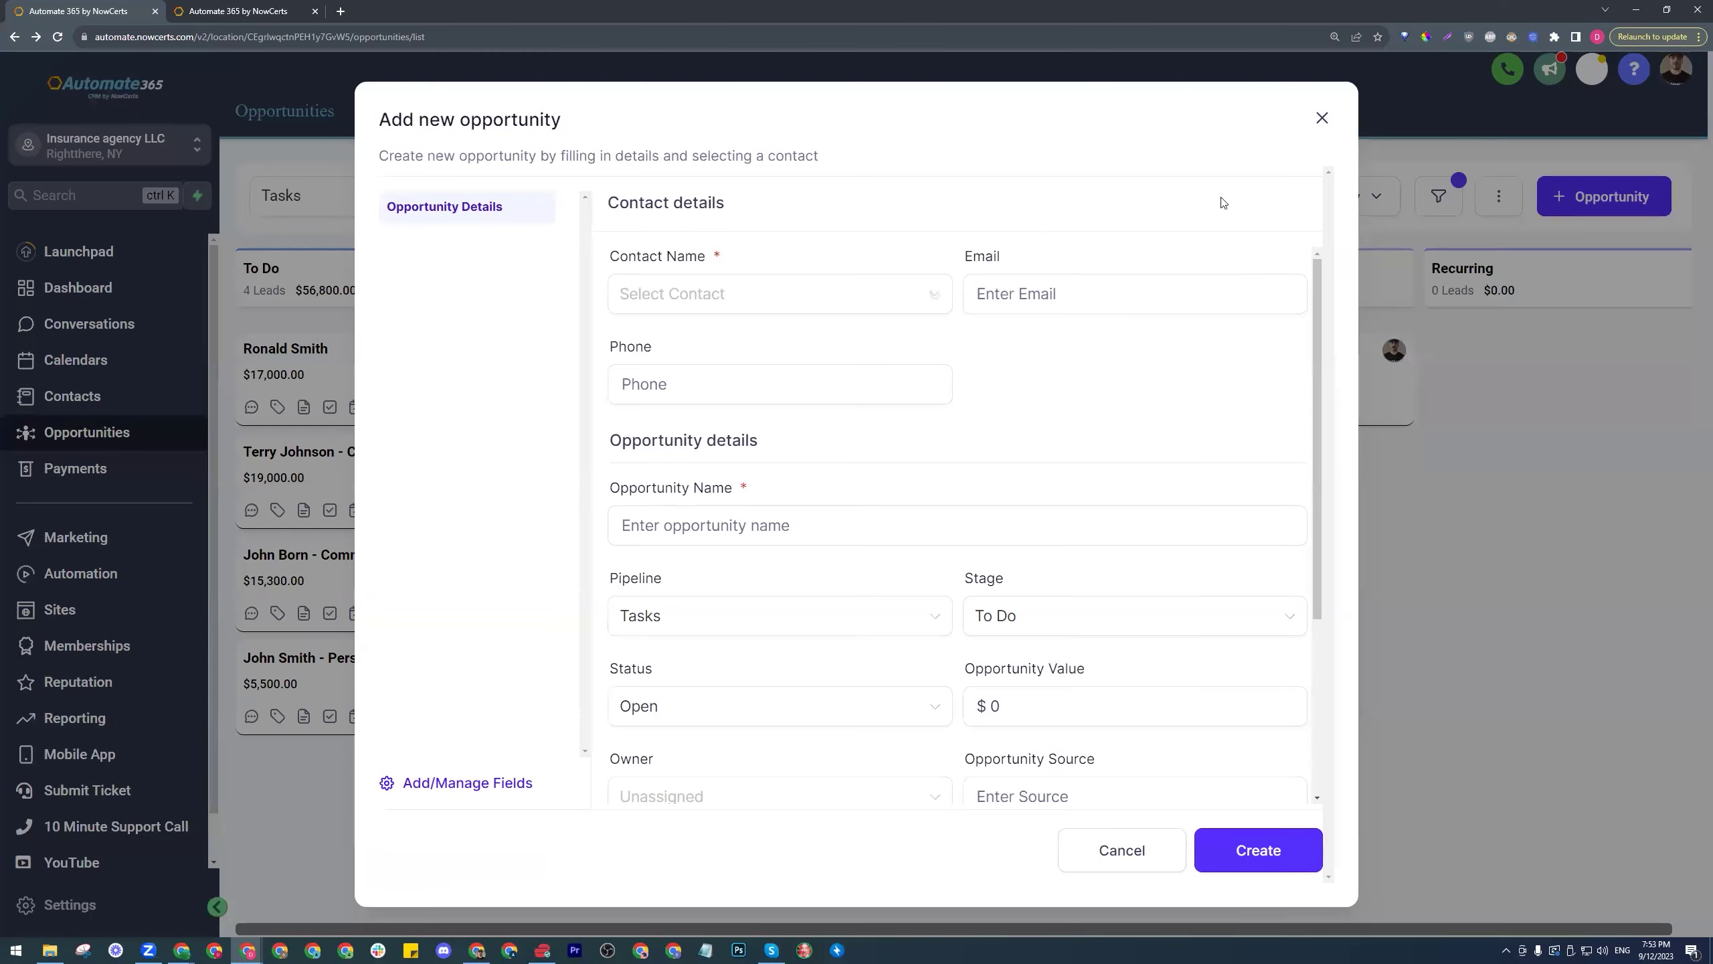
pyautogui.click(941, 308)
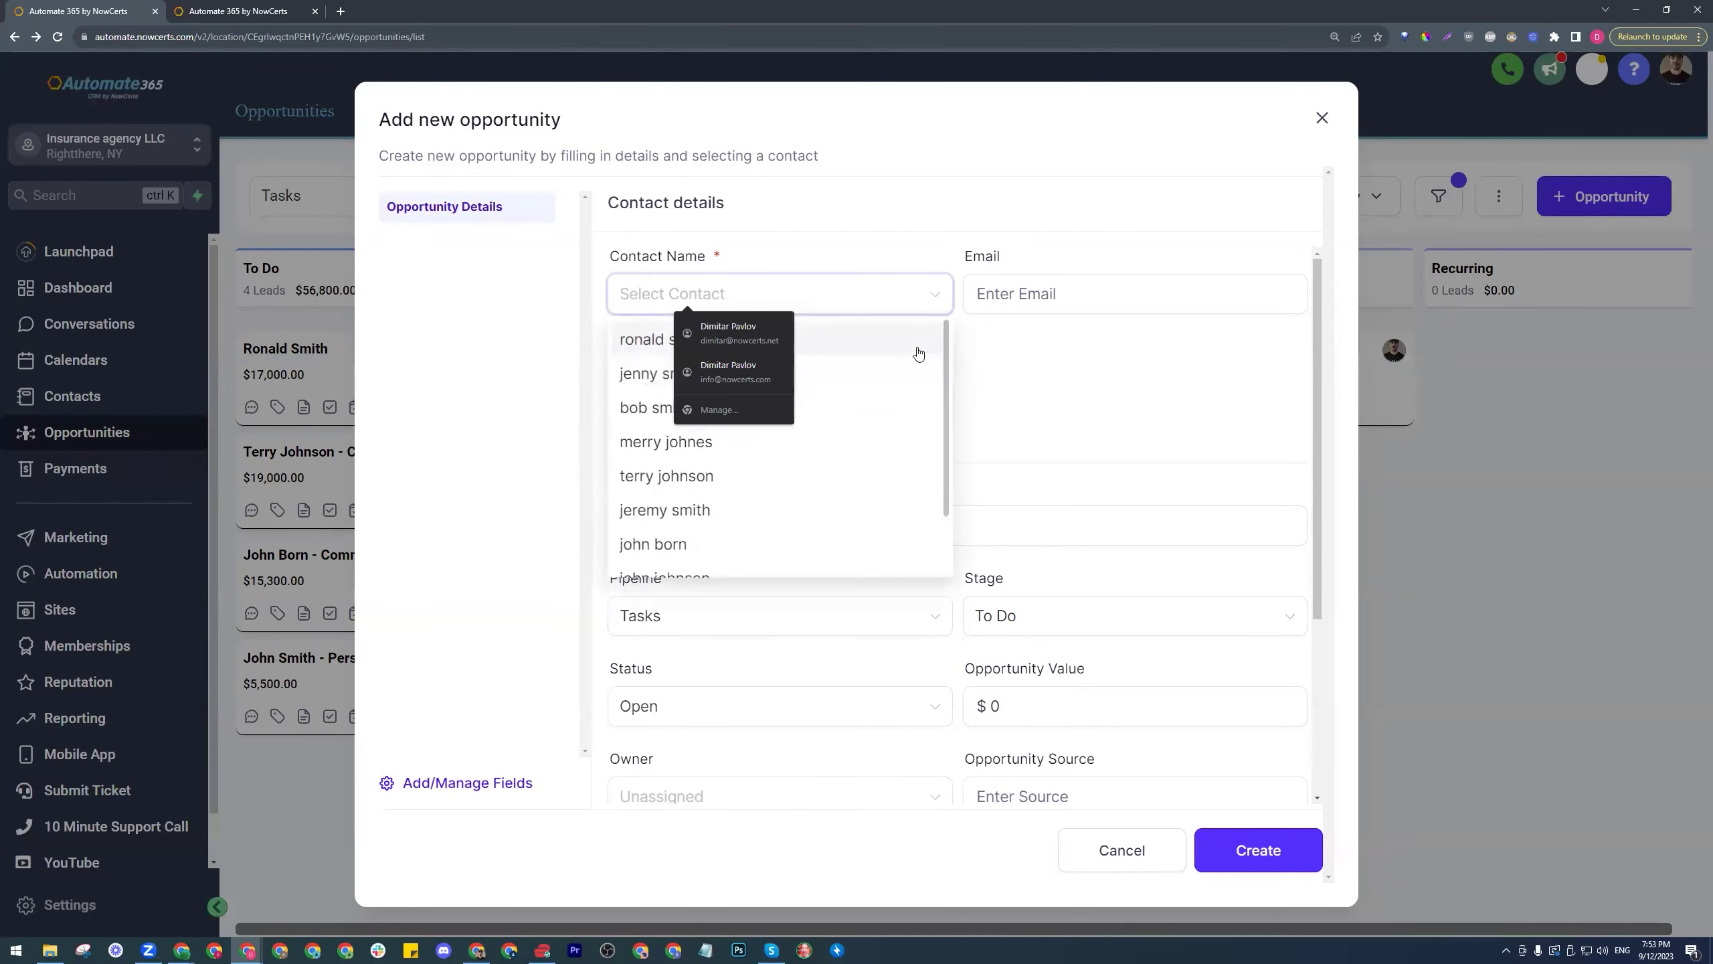
pyautogui.write('trucki')
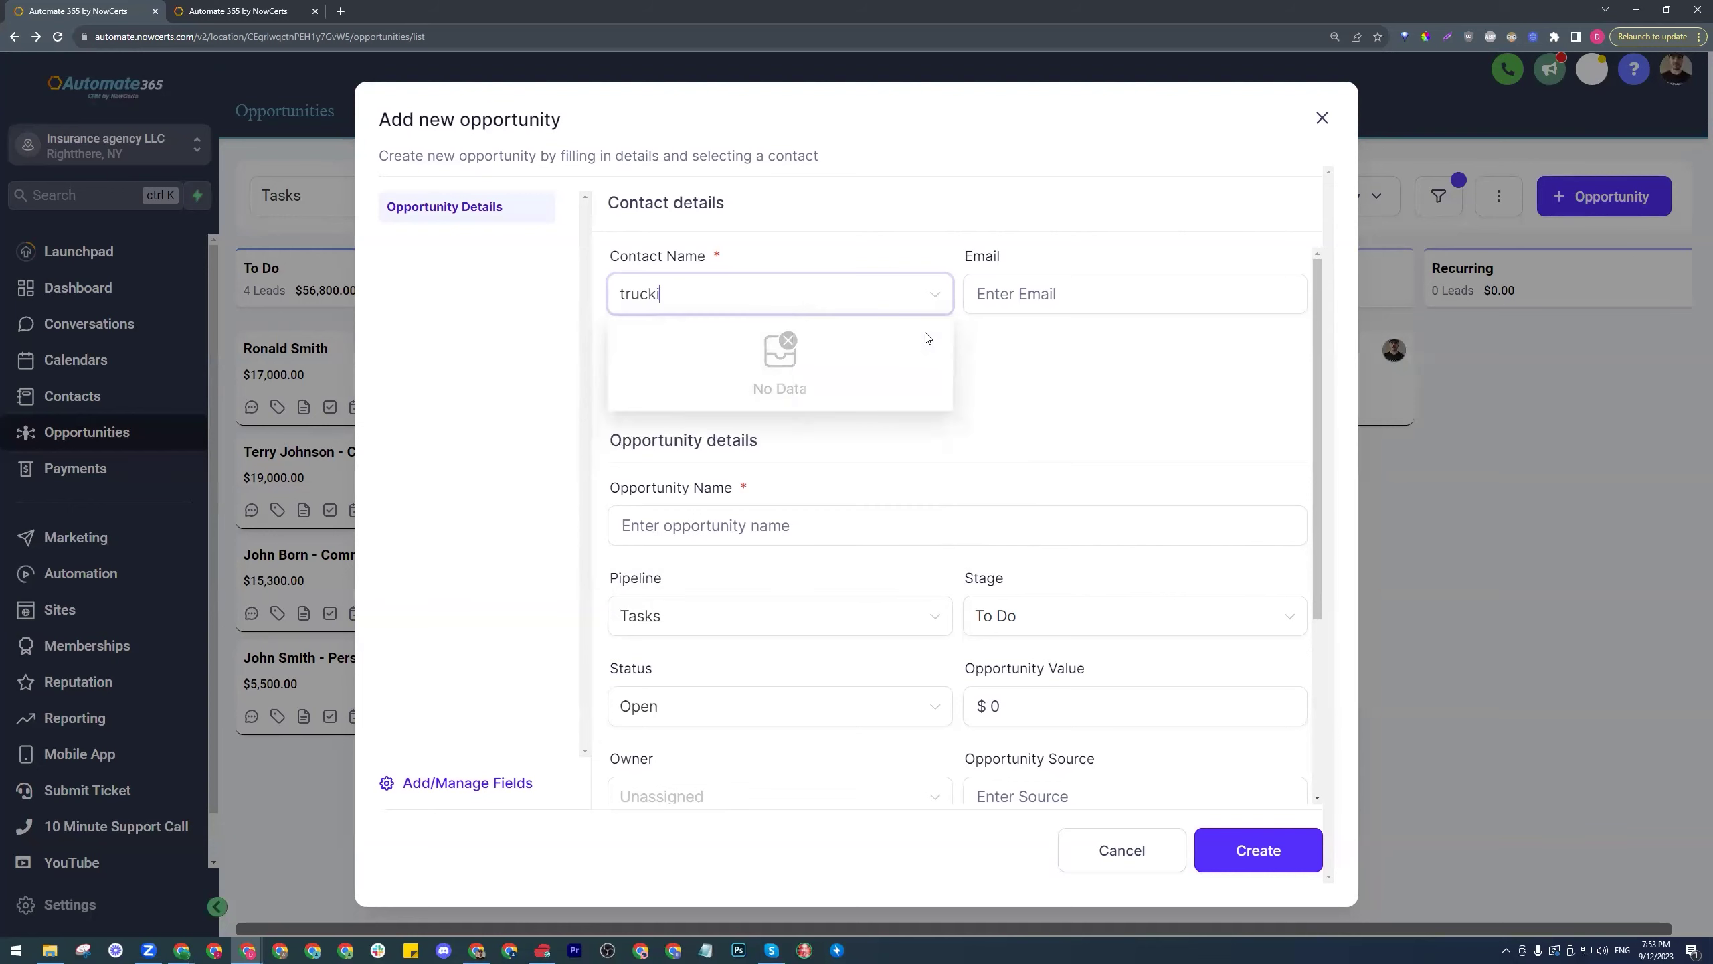
pyautogui.write('ng company 123')
pyautogui.click(815, 430)
pyautogui.click(1075, 299)
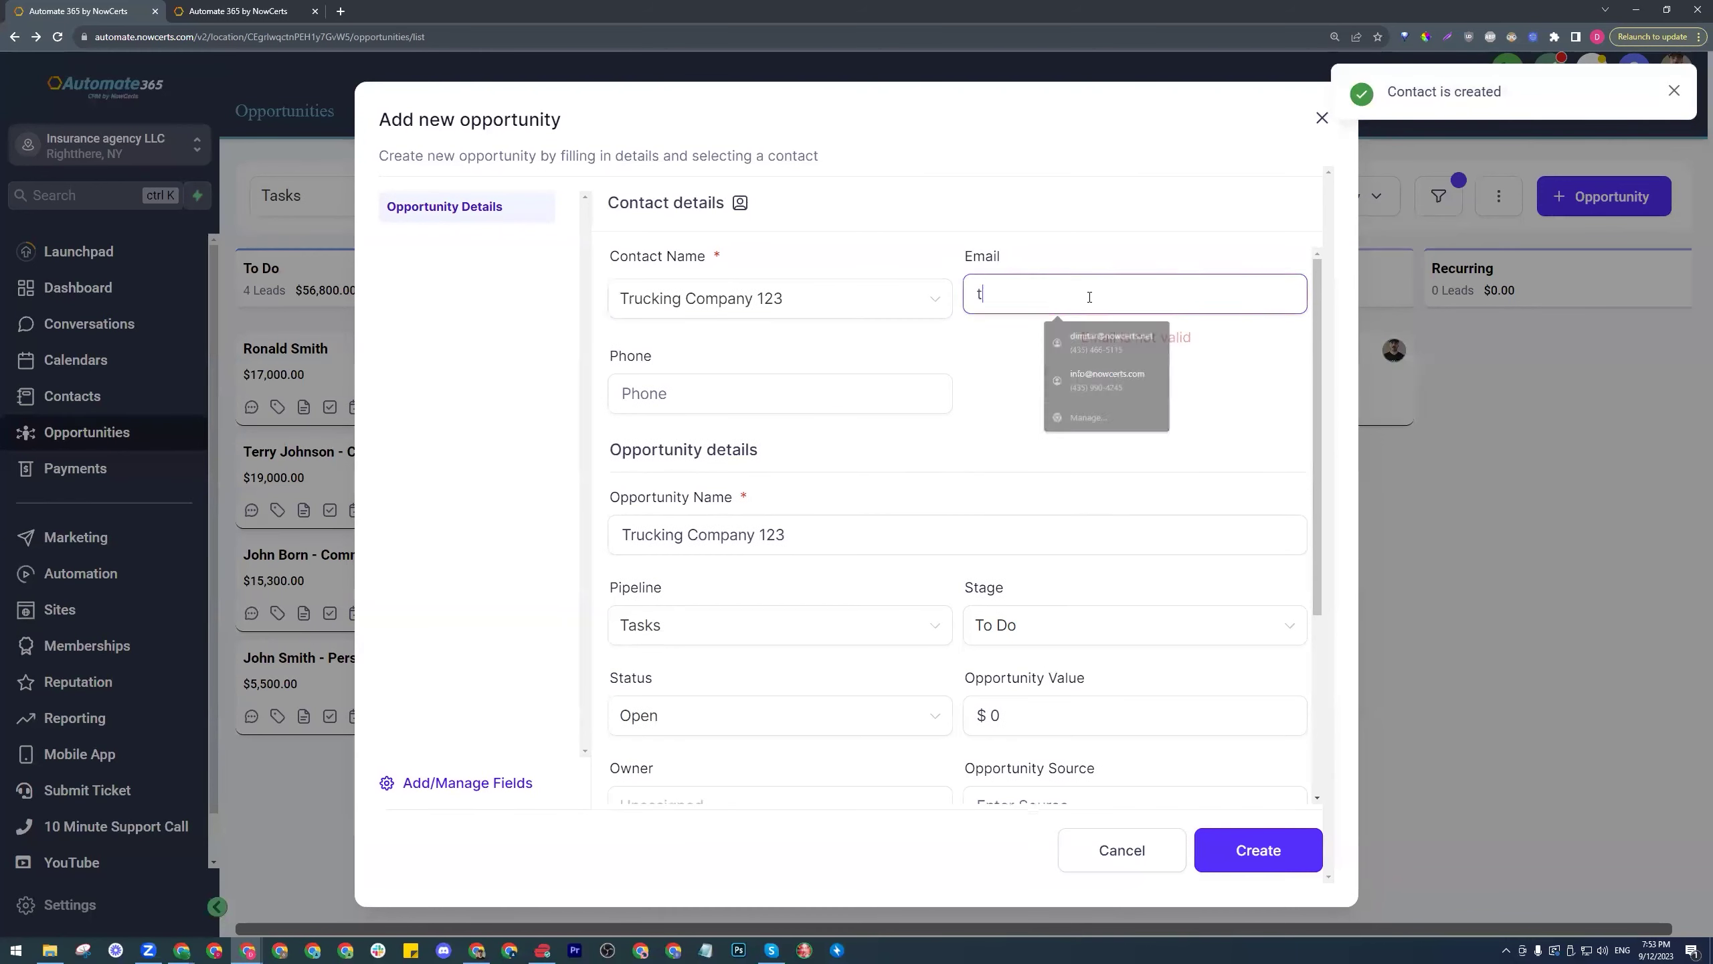
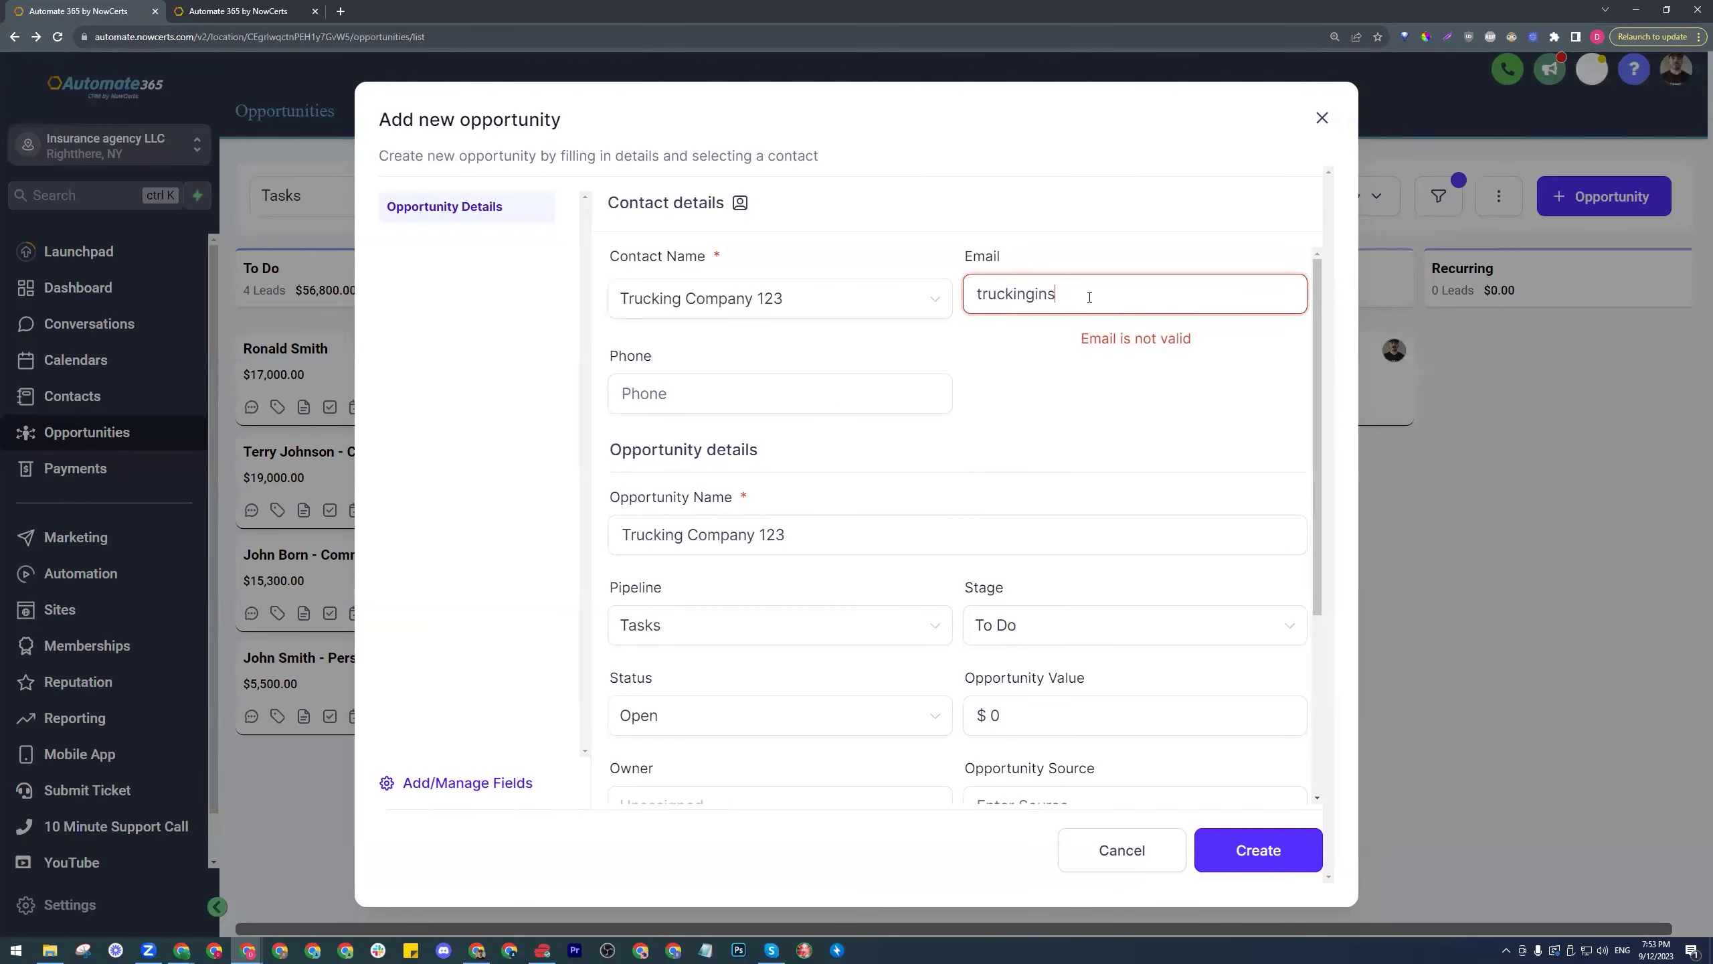
pyautogui.click(1027, 408)
# - Append '- certificate' to the opportunity name, assign an owner, and create it in To Do
pyautogui.scroll(-1, 989, 411)
pyautogui.scroll(-1, 989, 411)
pyautogui.click(858, 398)
pyautogui.write('- certificate')
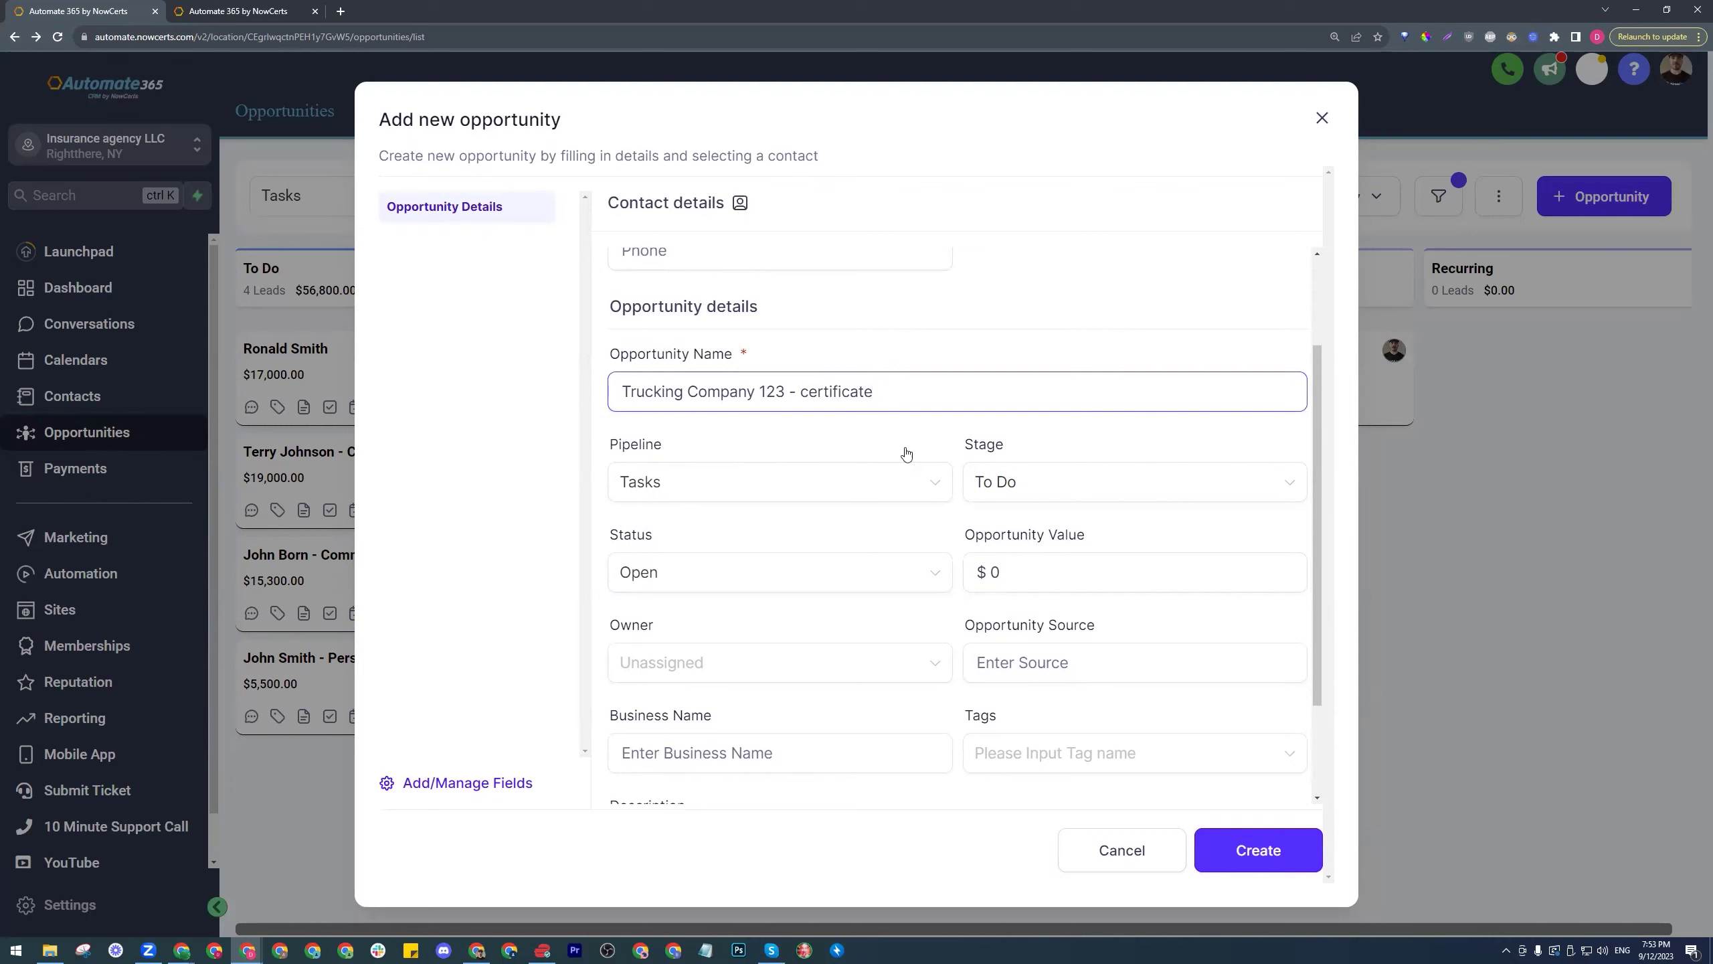
pyautogui.click(839, 660)
pyautogui.click(742, 742)
pyautogui.scroll(-3, 786, 689)
pyautogui.click(1273, 850)
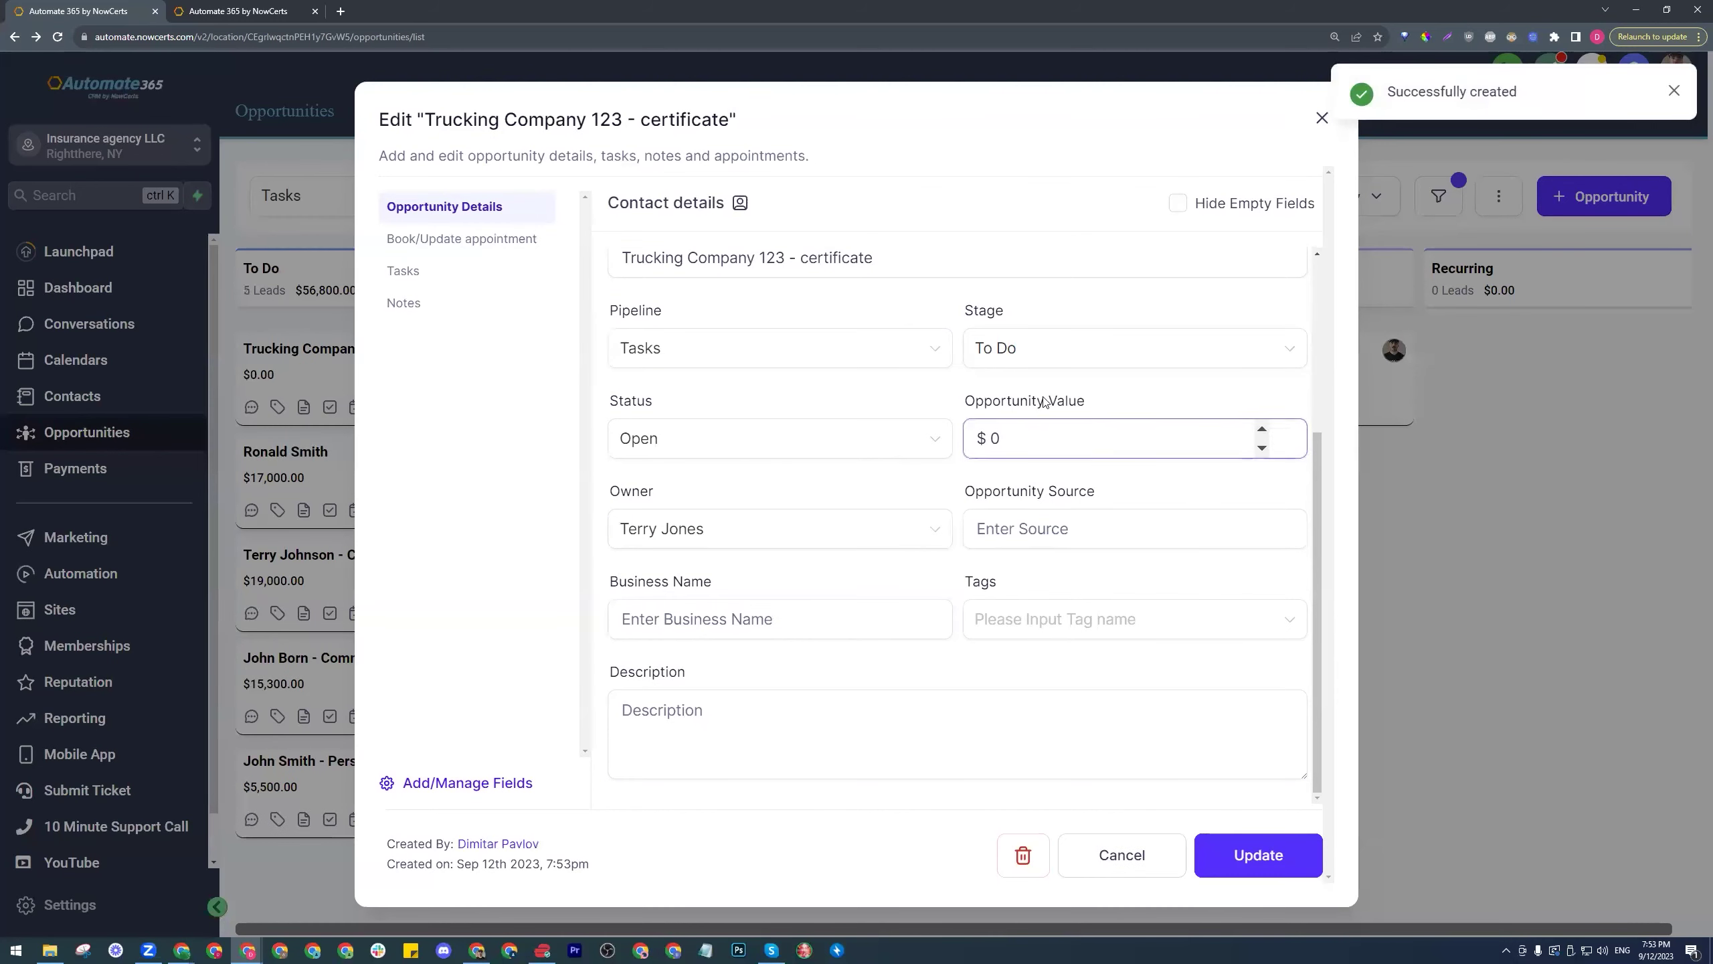
# - Check off the certificate holder verification task and move the opportunity into In Progress
pyautogui.scroll(3, 841, 394)
pyautogui.moveTo(910, 451); pyautogui.dragTo(802, 460)
pyautogui.click(800, 460)
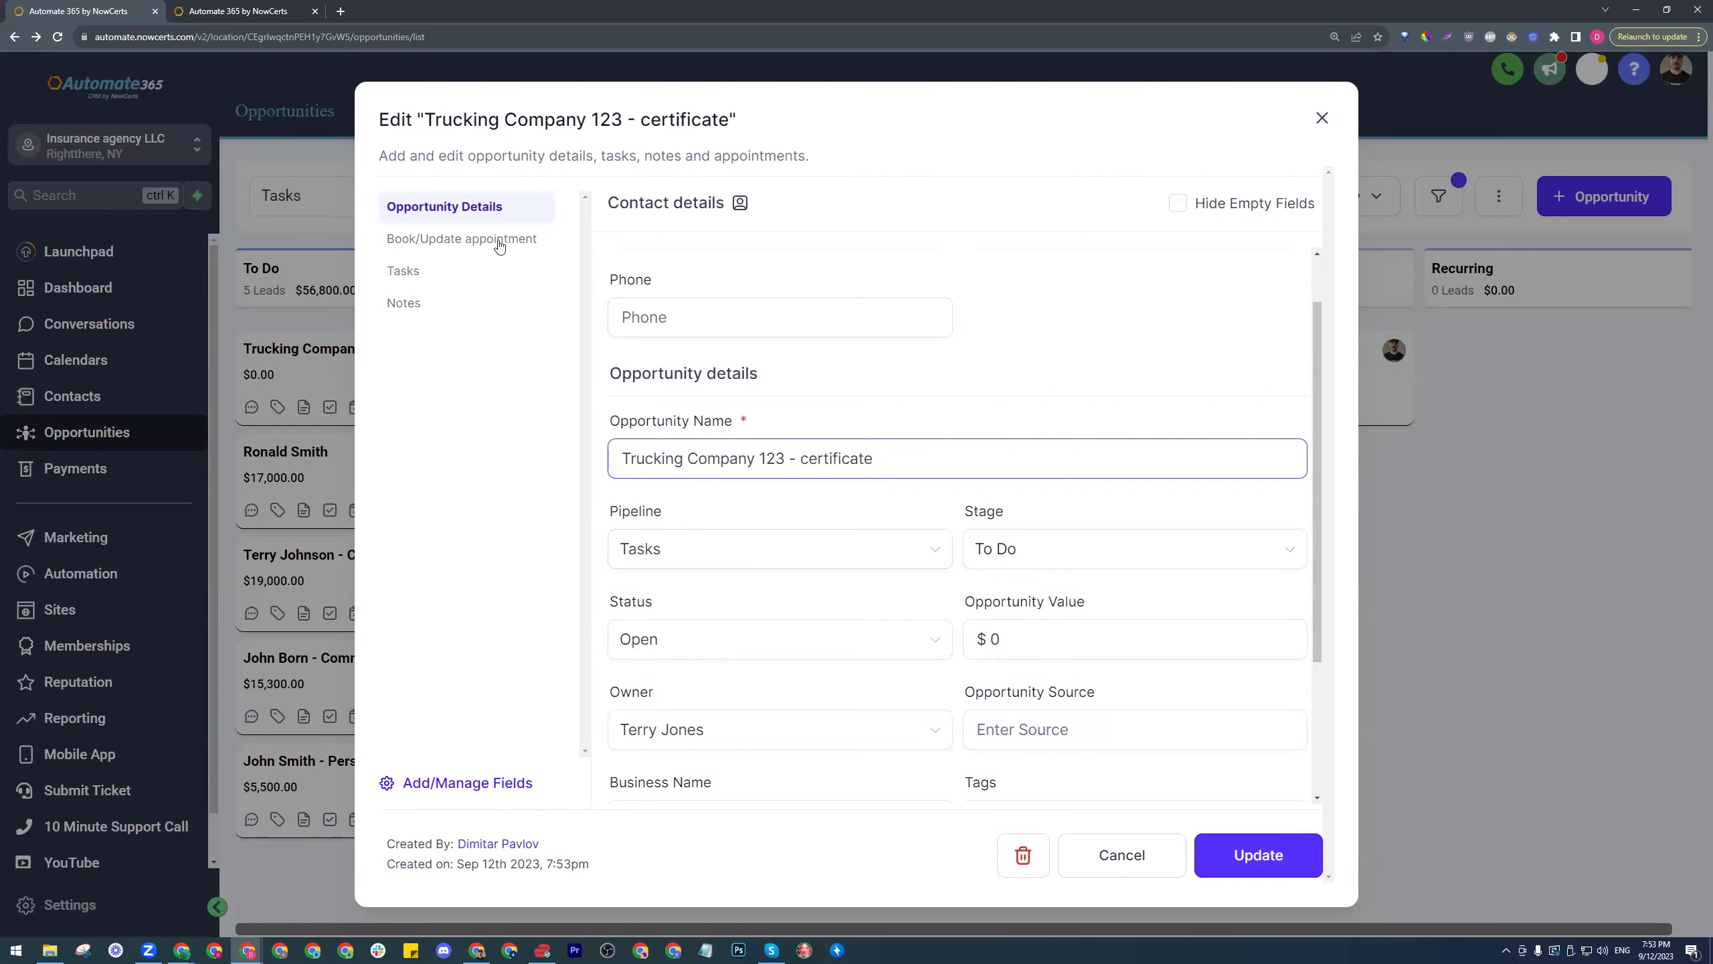
pyautogui.click(946, 391)
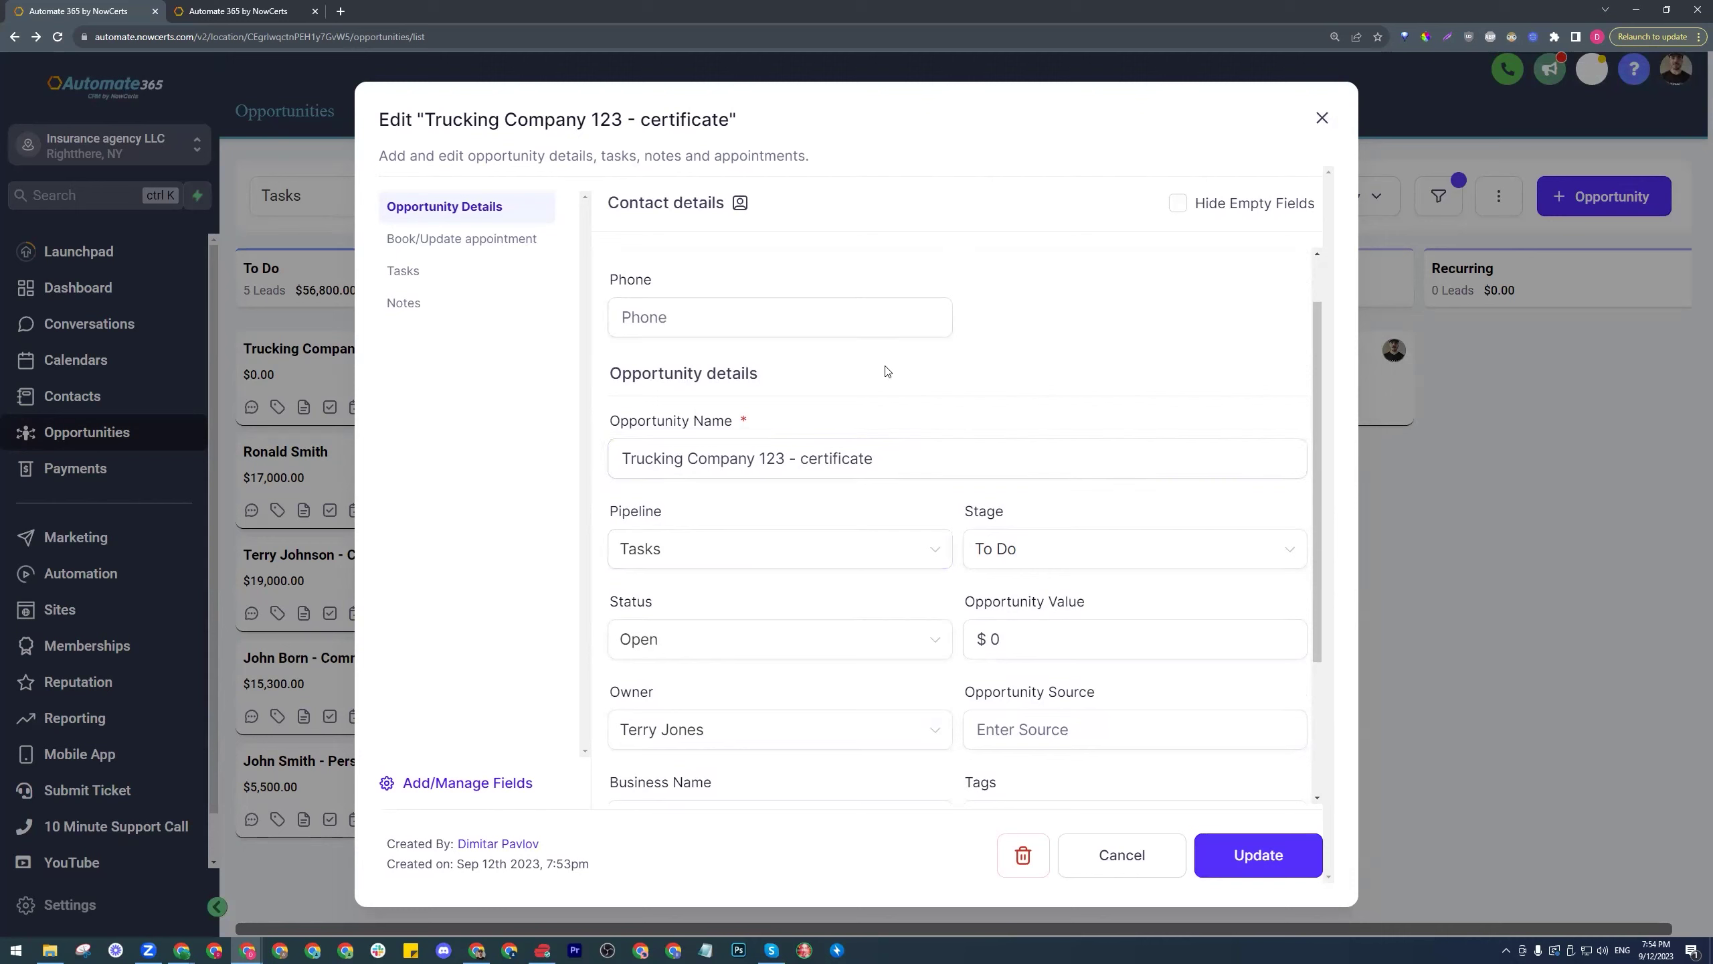
pyautogui.click(415, 276)
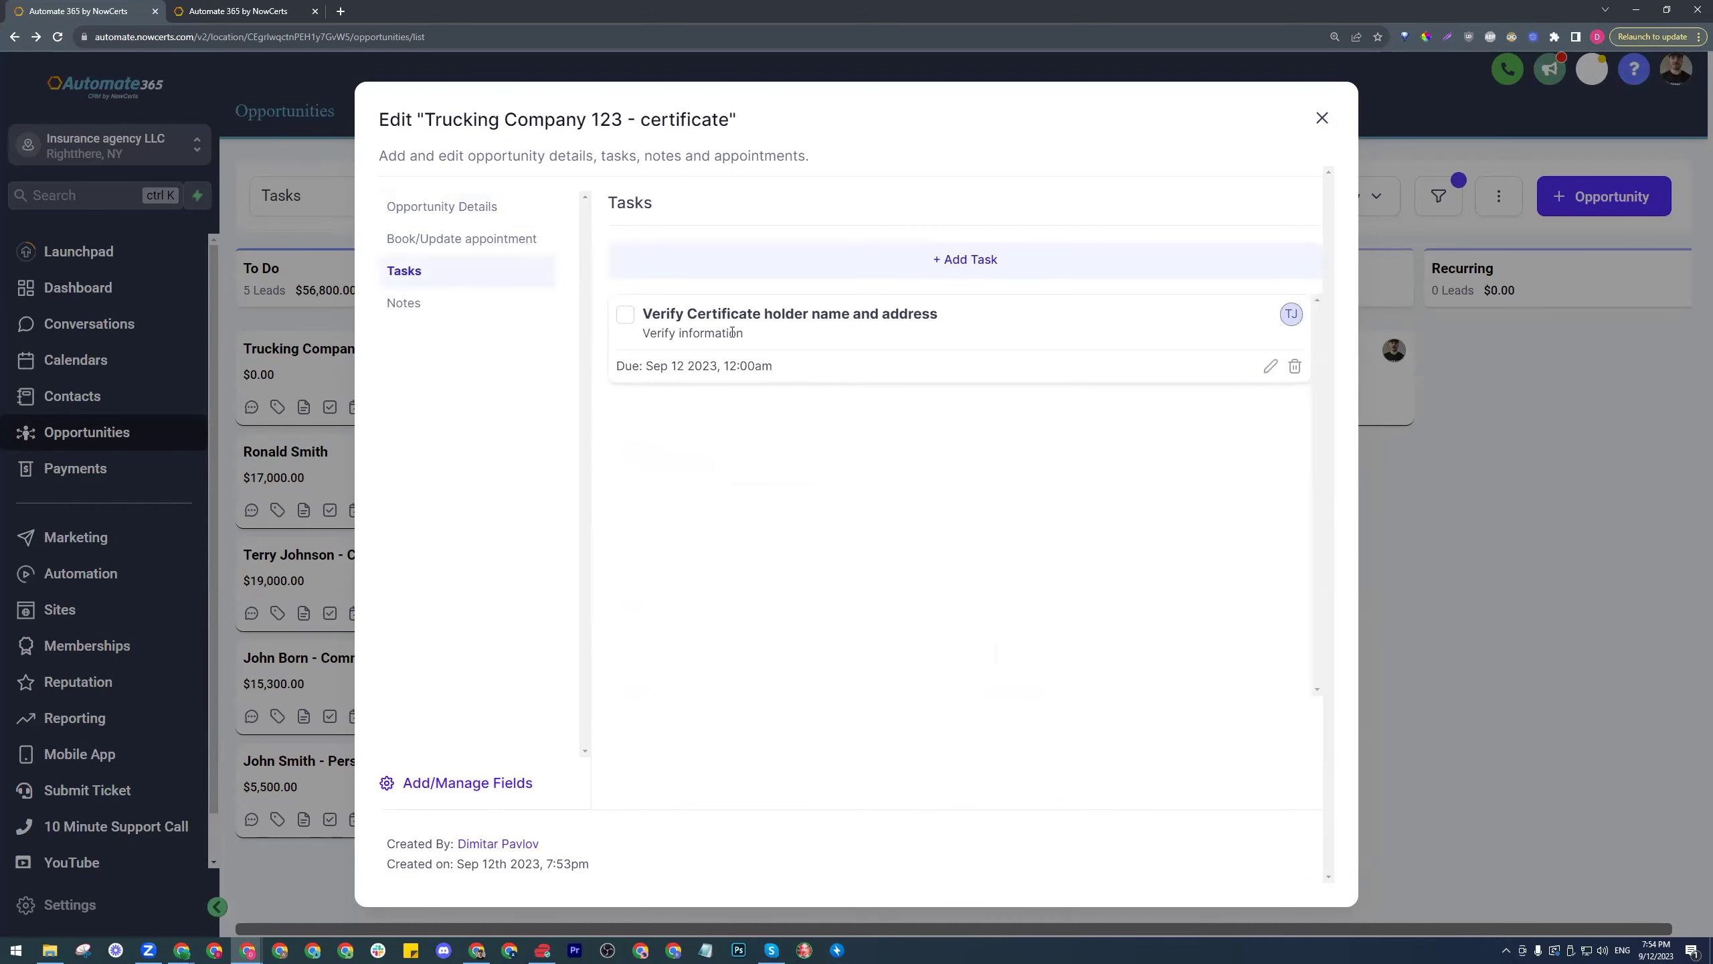
pyautogui.click(626, 317)
pyautogui.click(1321, 118)
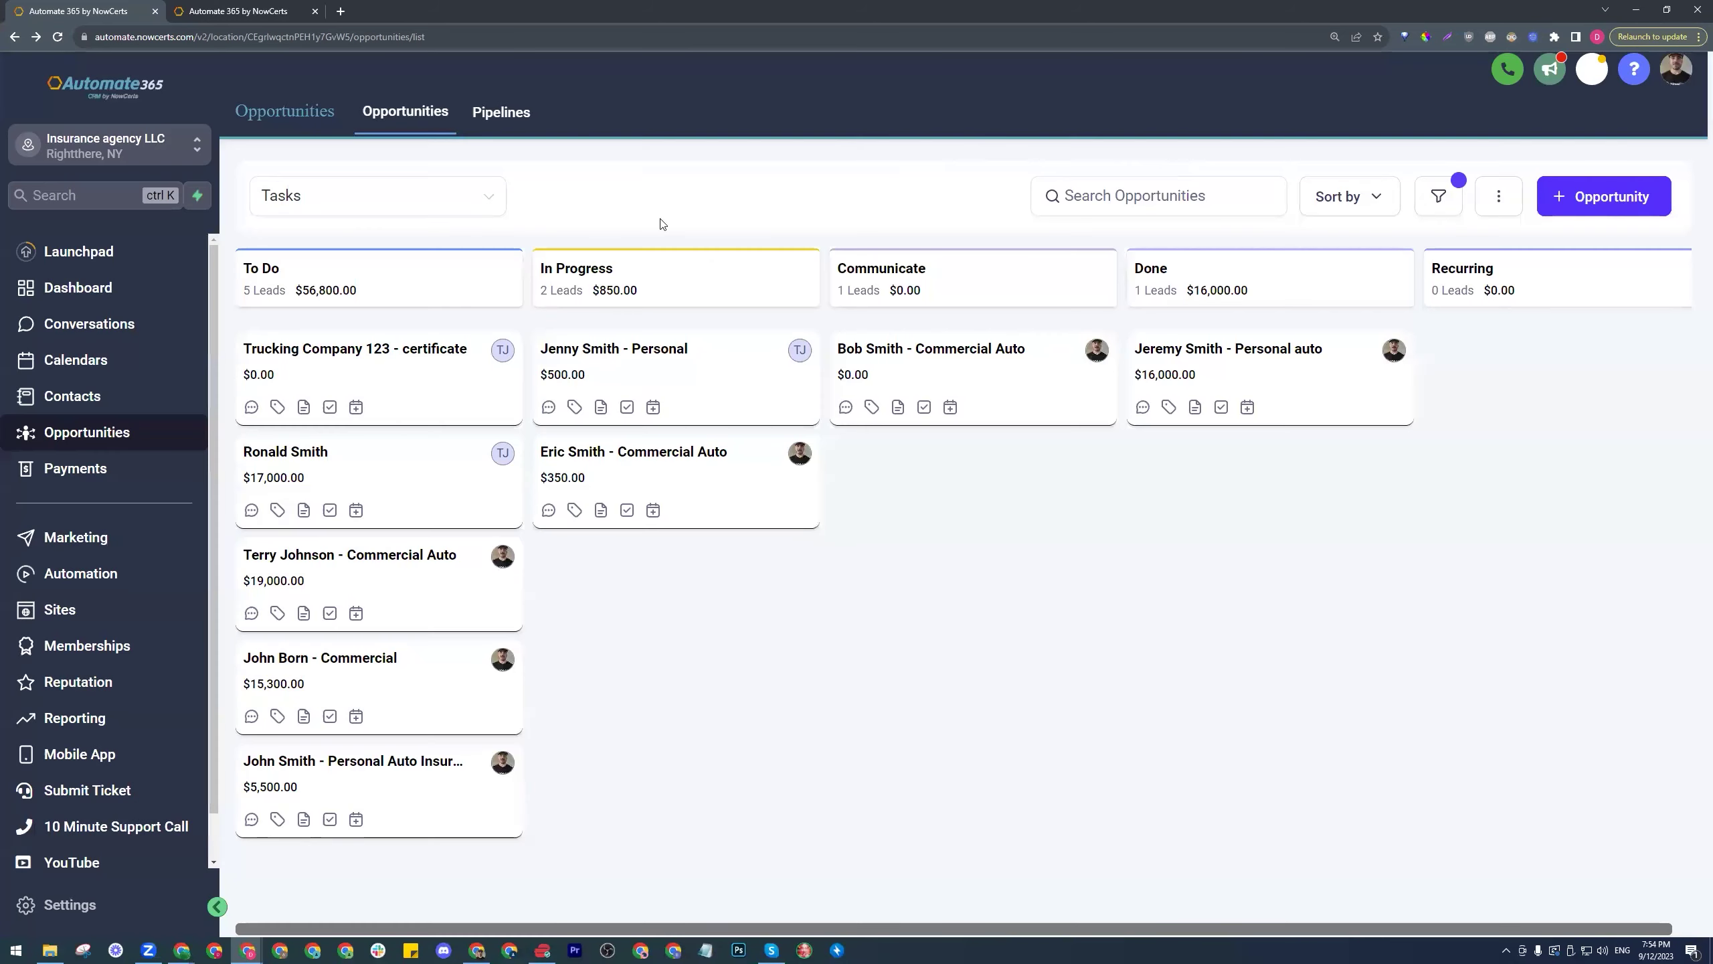
pyautogui.moveTo(397, 374); pyautogui.dragTo(745, 394)
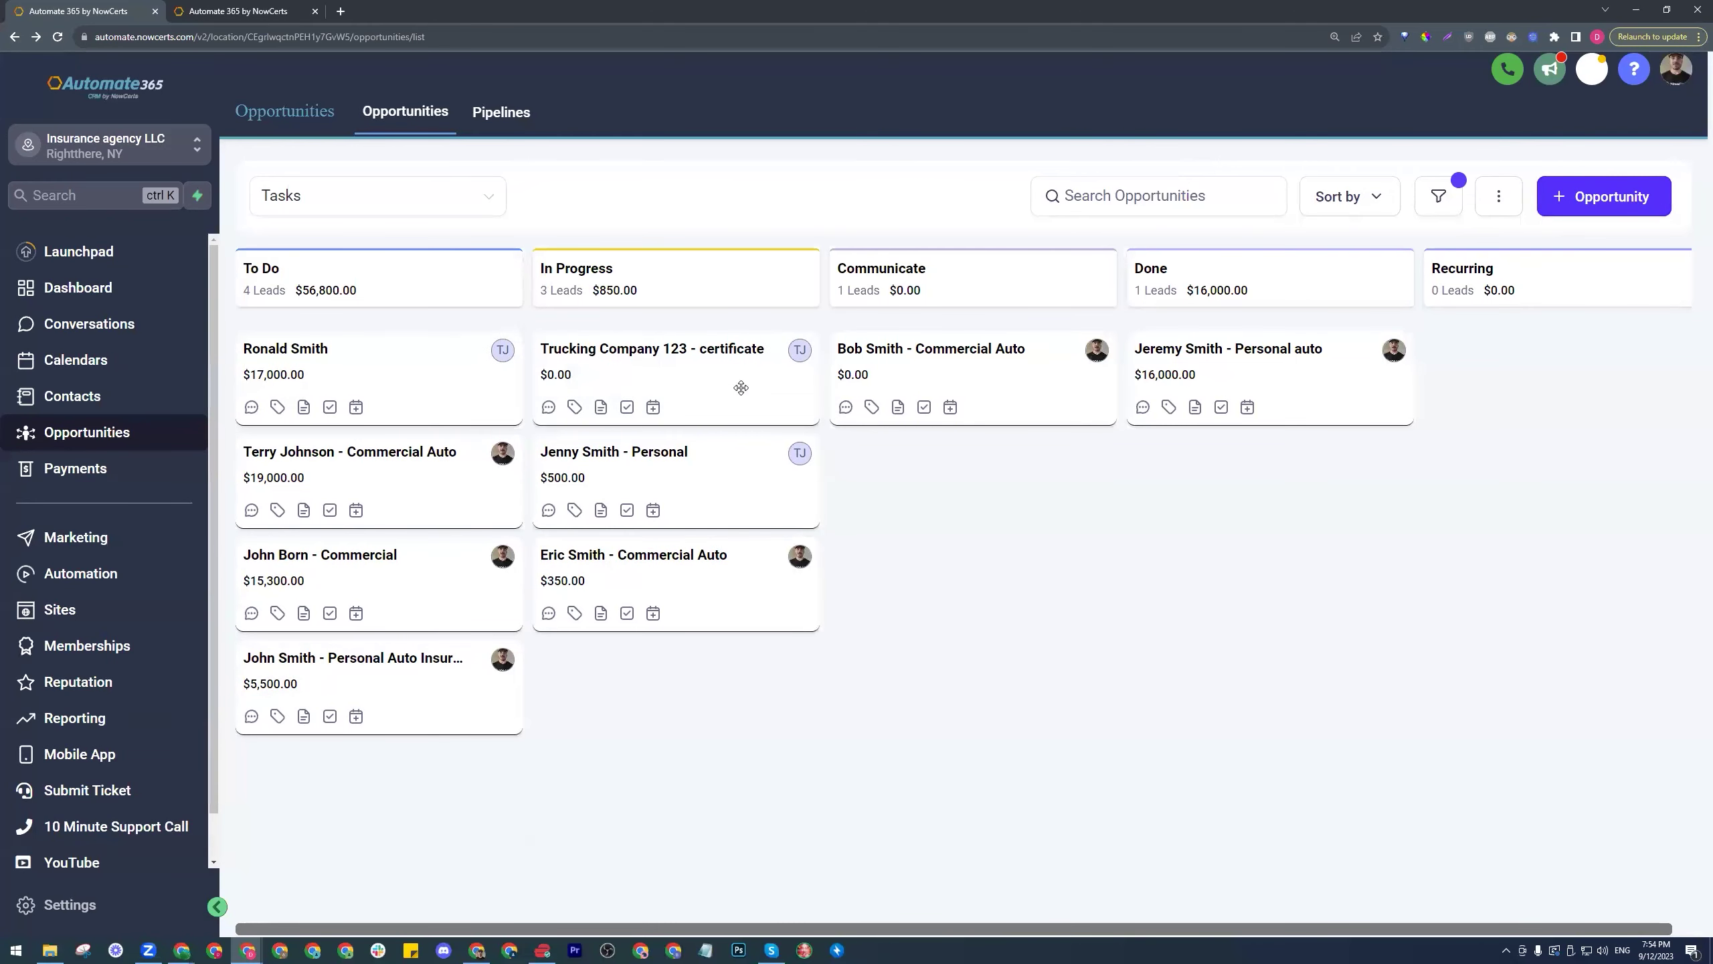
# - Check off the send-certificate task and move the opportunity into Communicate
pyautogui.click(743, 393)
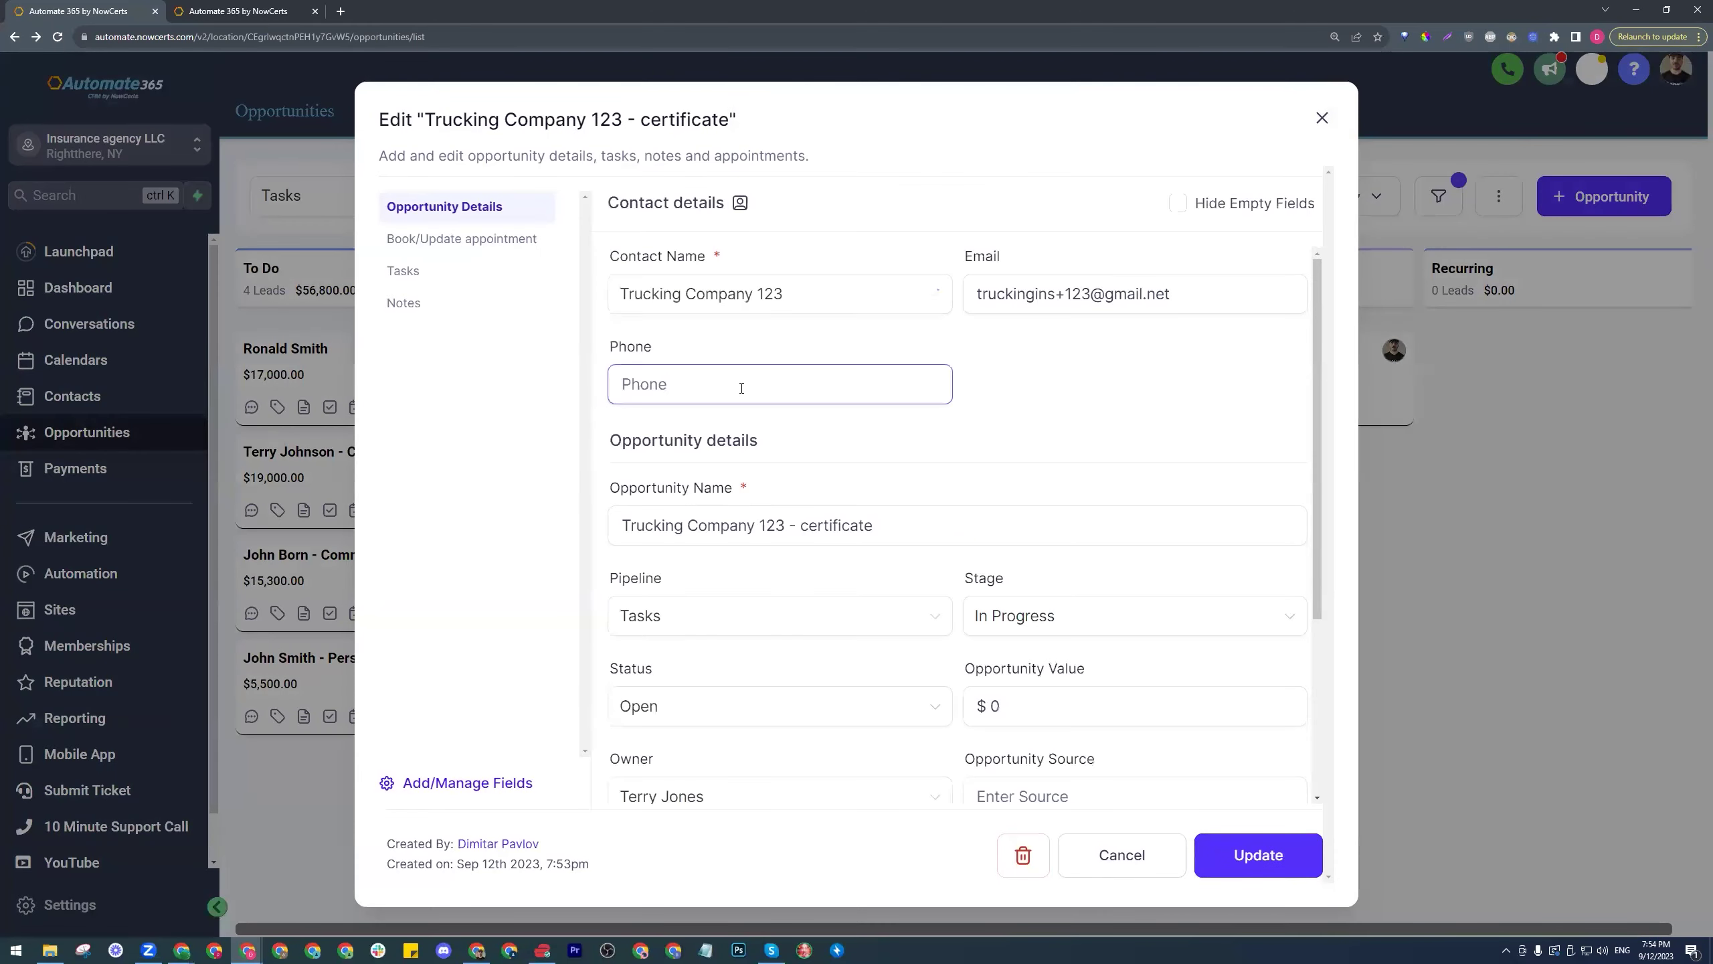
pyautogui.click(436, 275)
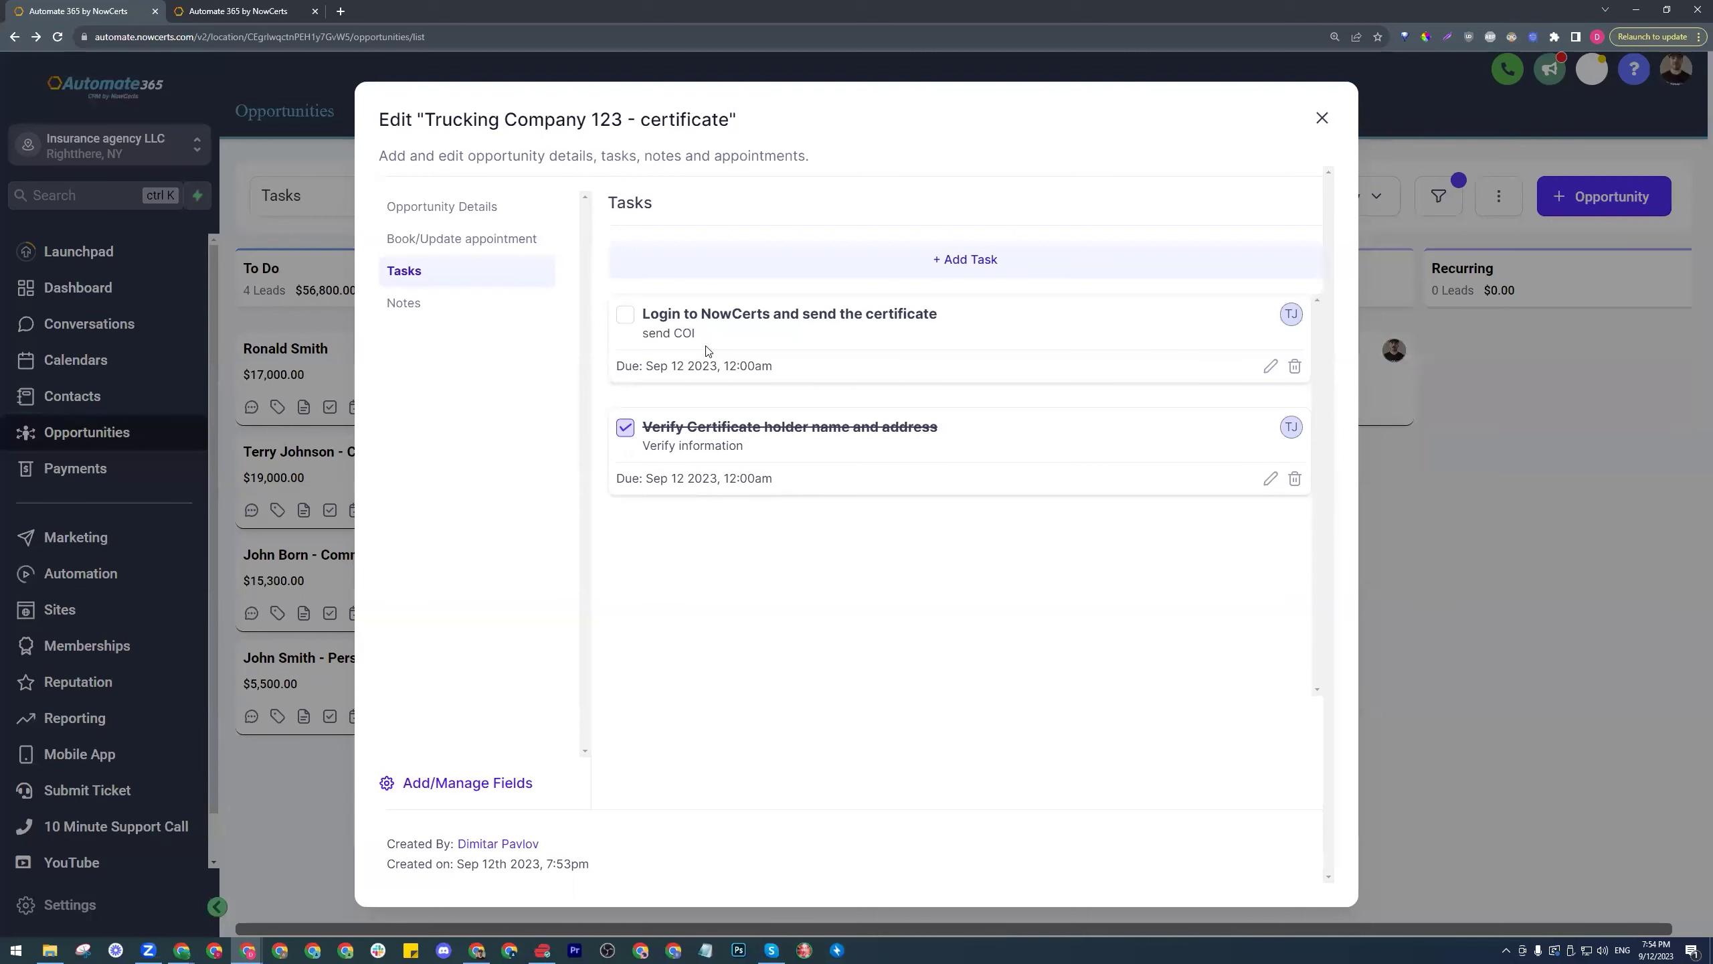
pyautogui.click(625, 315)
pyautogui.click(1322, 117)
pyautogui.moveTo(789, 383); pyautogui.dragTo(1076, 379)
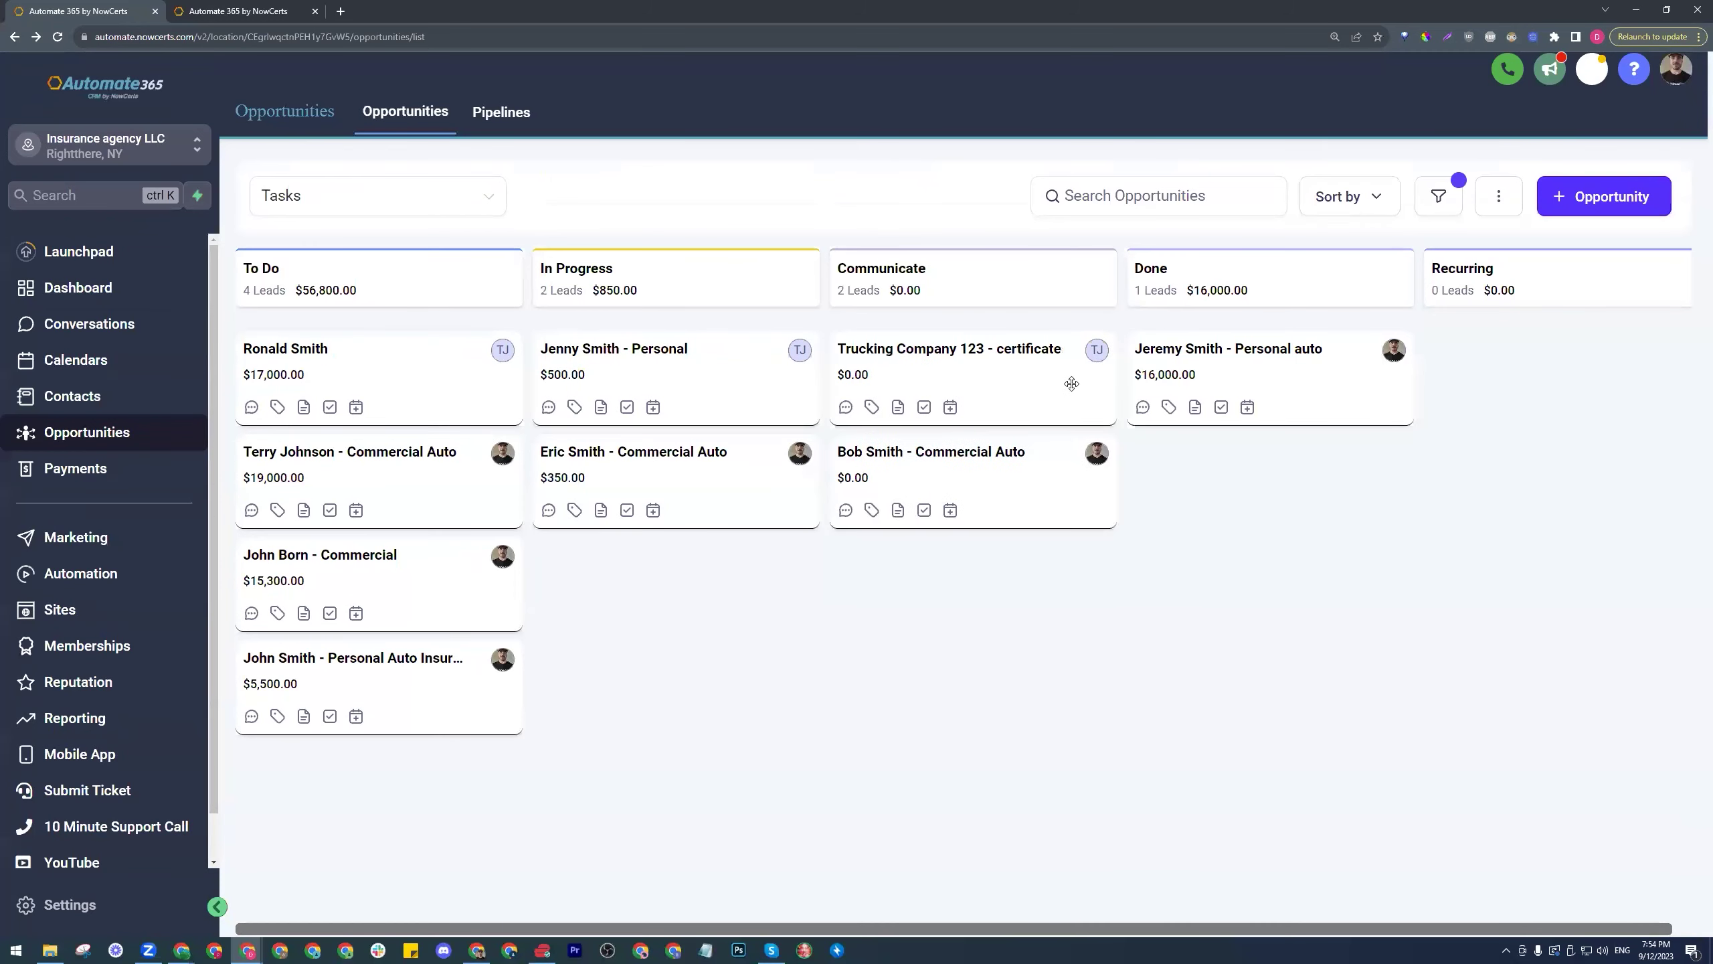
# - Tick 'Inform the customer the certificate has been sent' in Trucking Company 123's task list
pyautogui.click(1029, 382)
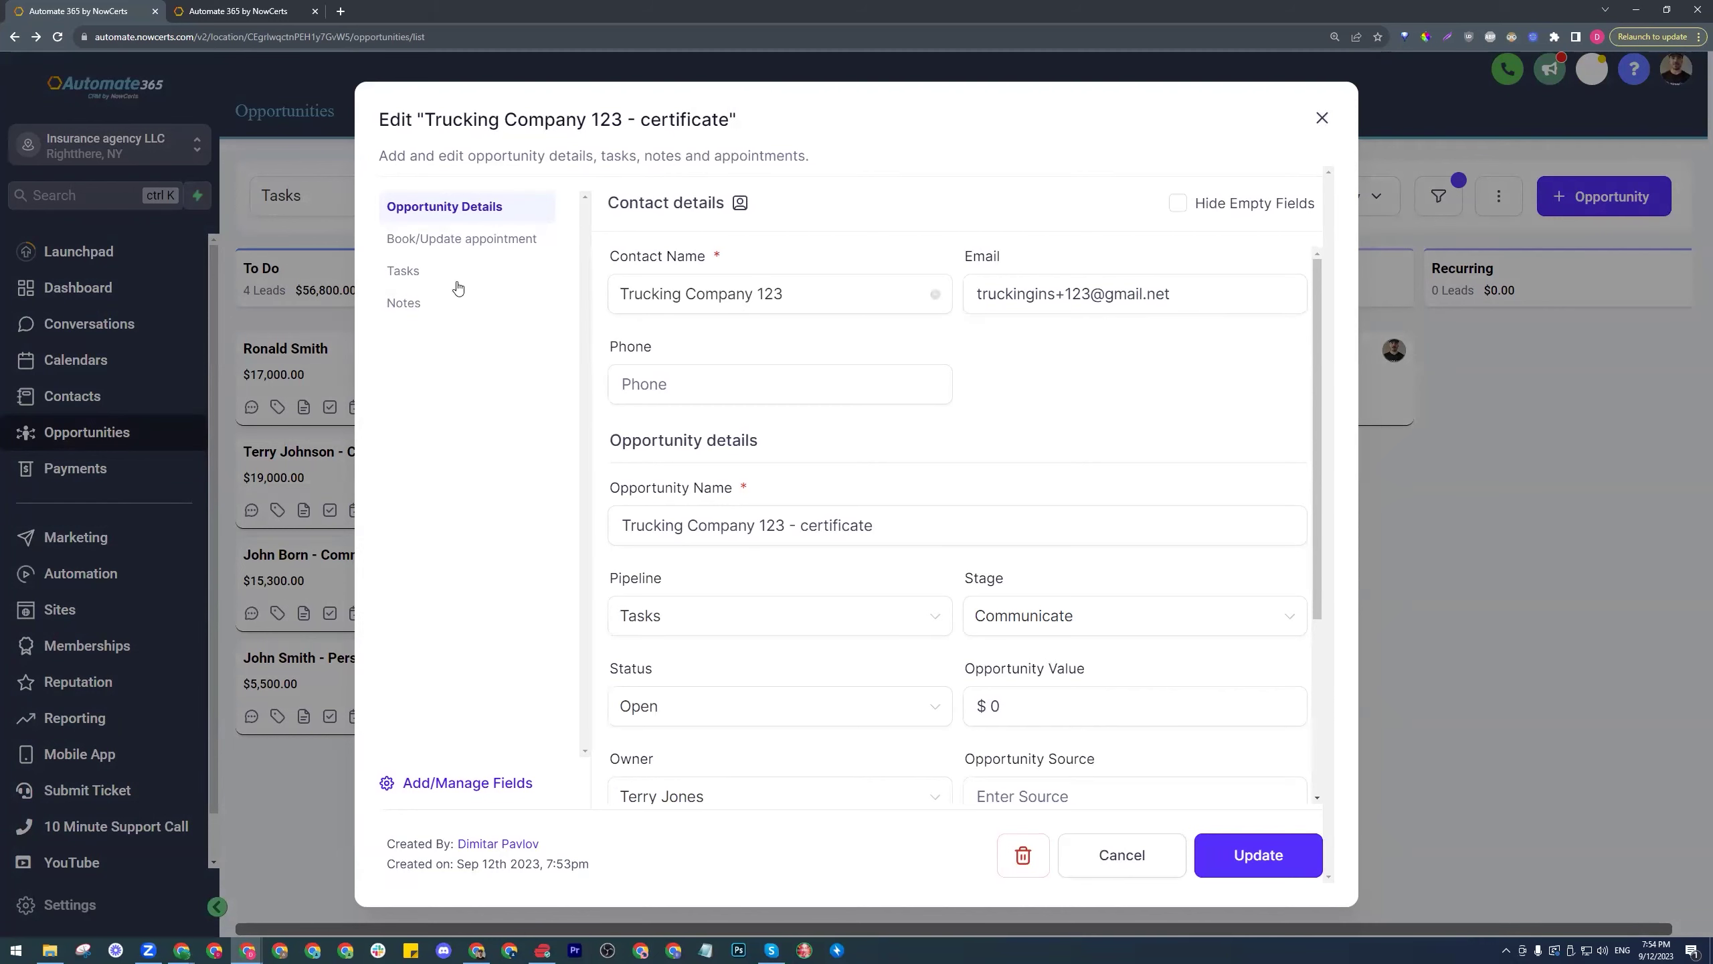
pyautogui.click(425, 277)
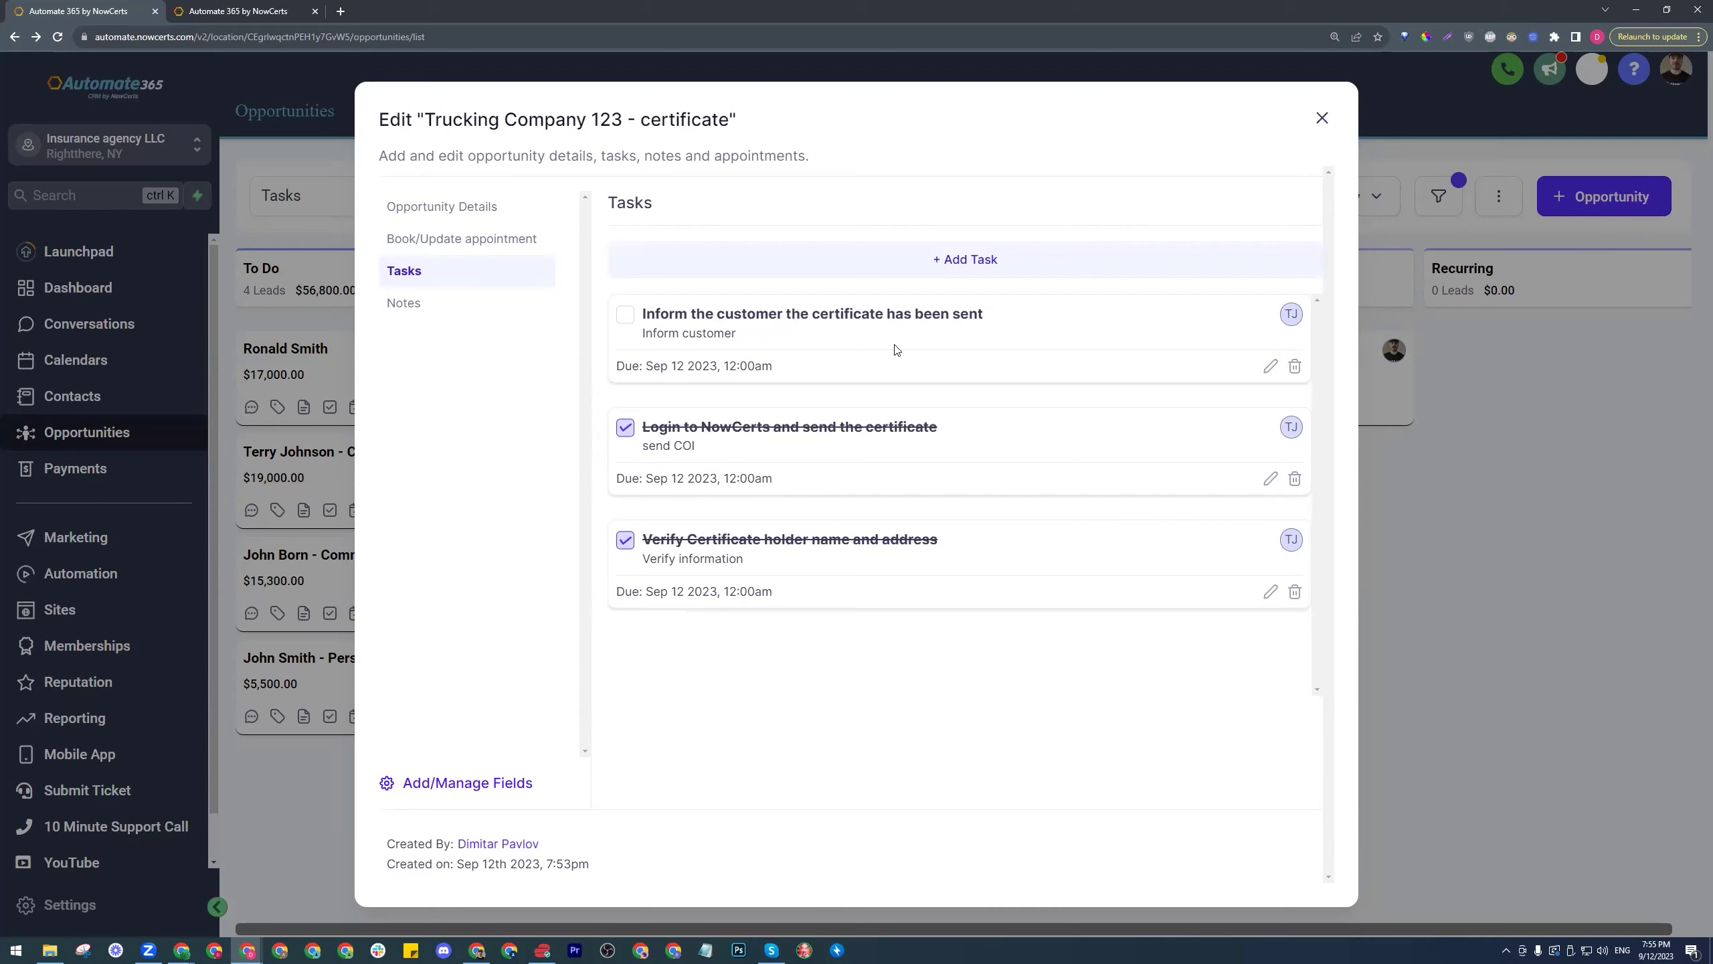
pyautogui.click(625, 324)
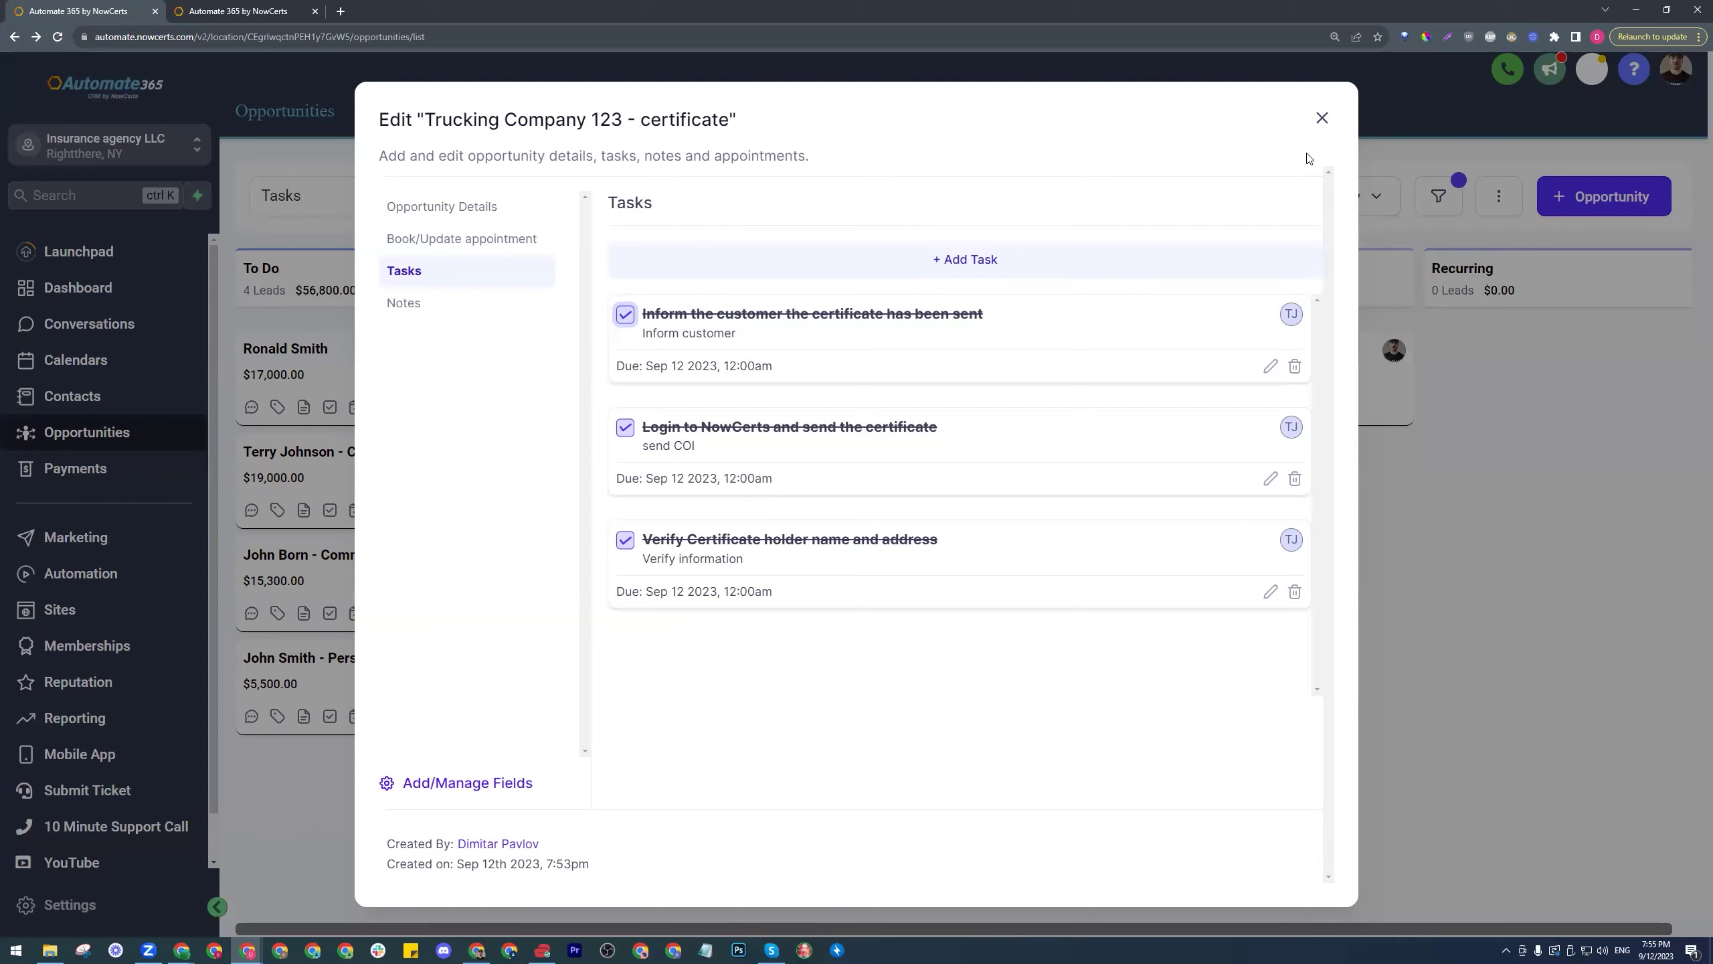
pyautogui.click(1322, 118)
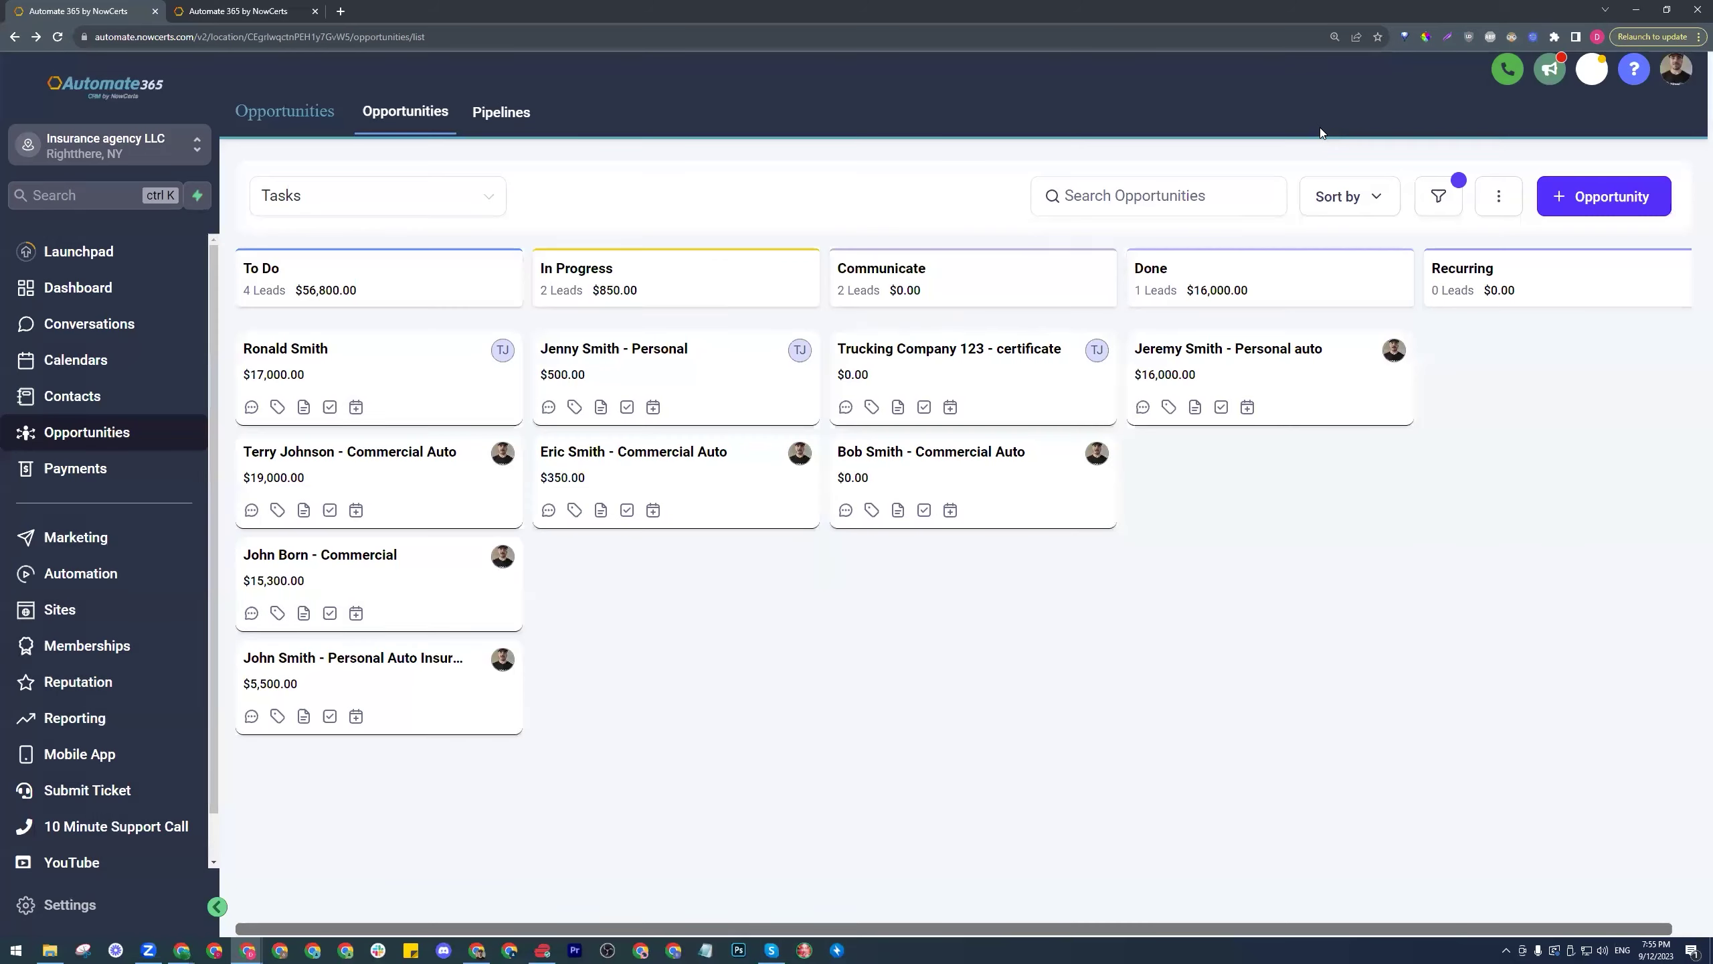